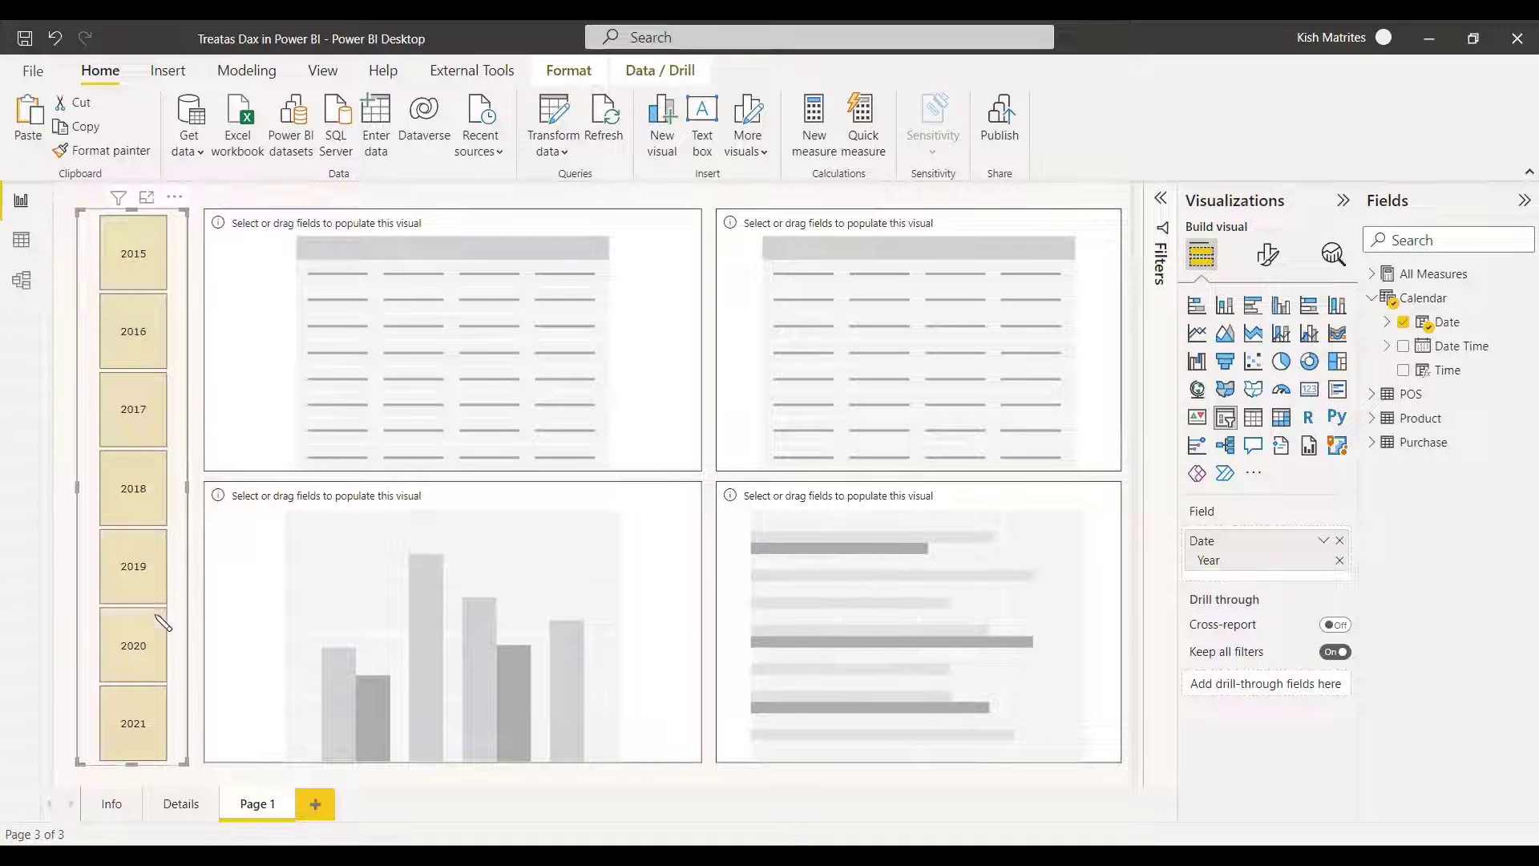
# Step: Populate the upper-left table with the Month level of the Calendar date and the Total Revenue measure
pyautogui.click(650, 350)
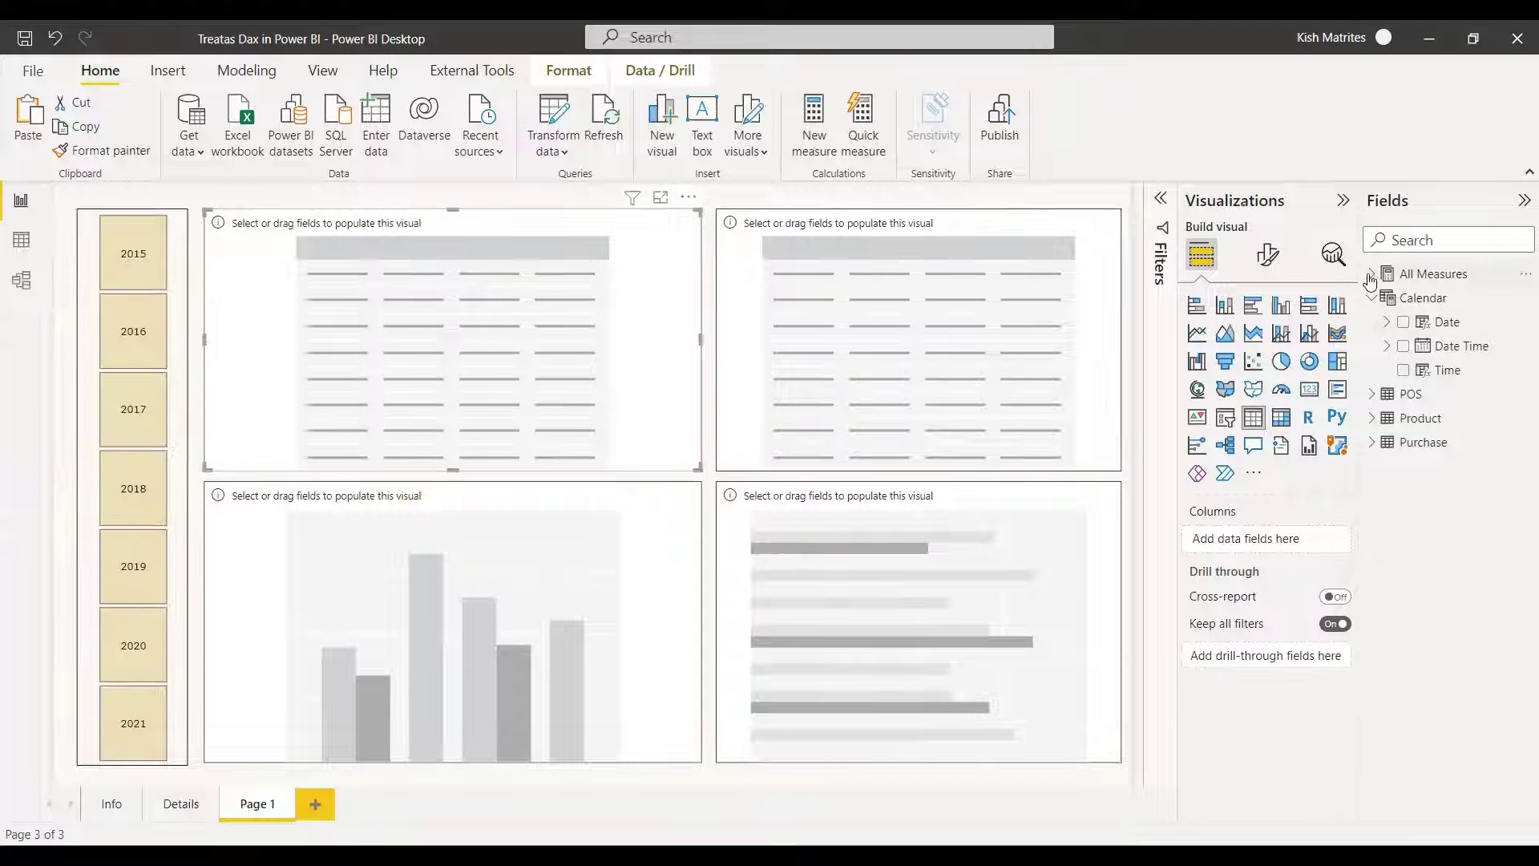
pyautogui.moveTo(1399, 325); pyautogui.dragTo(1337, 503)
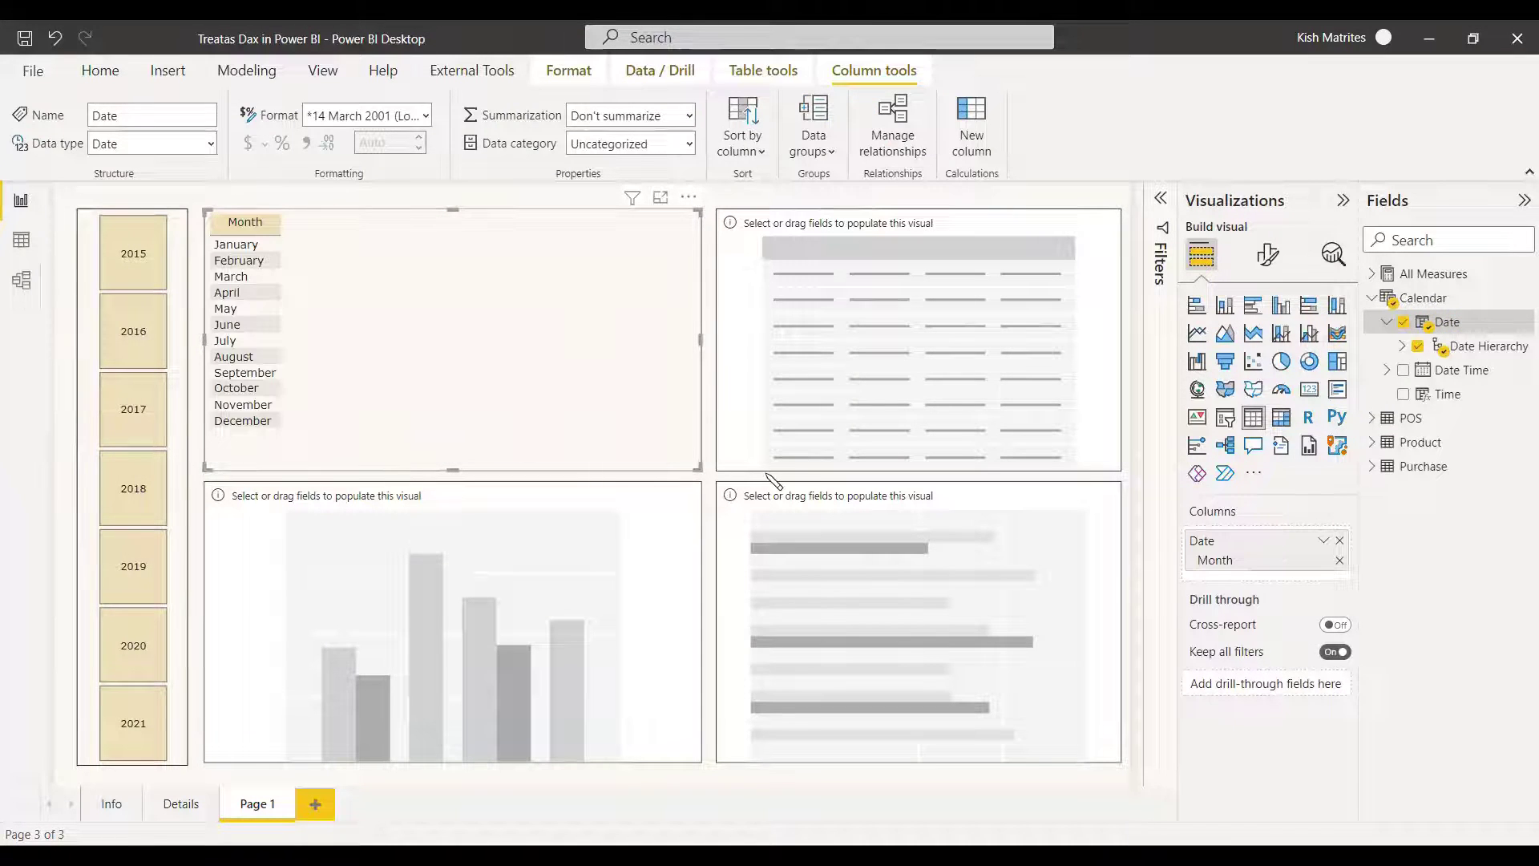
pyautogui.click(1433, 273)
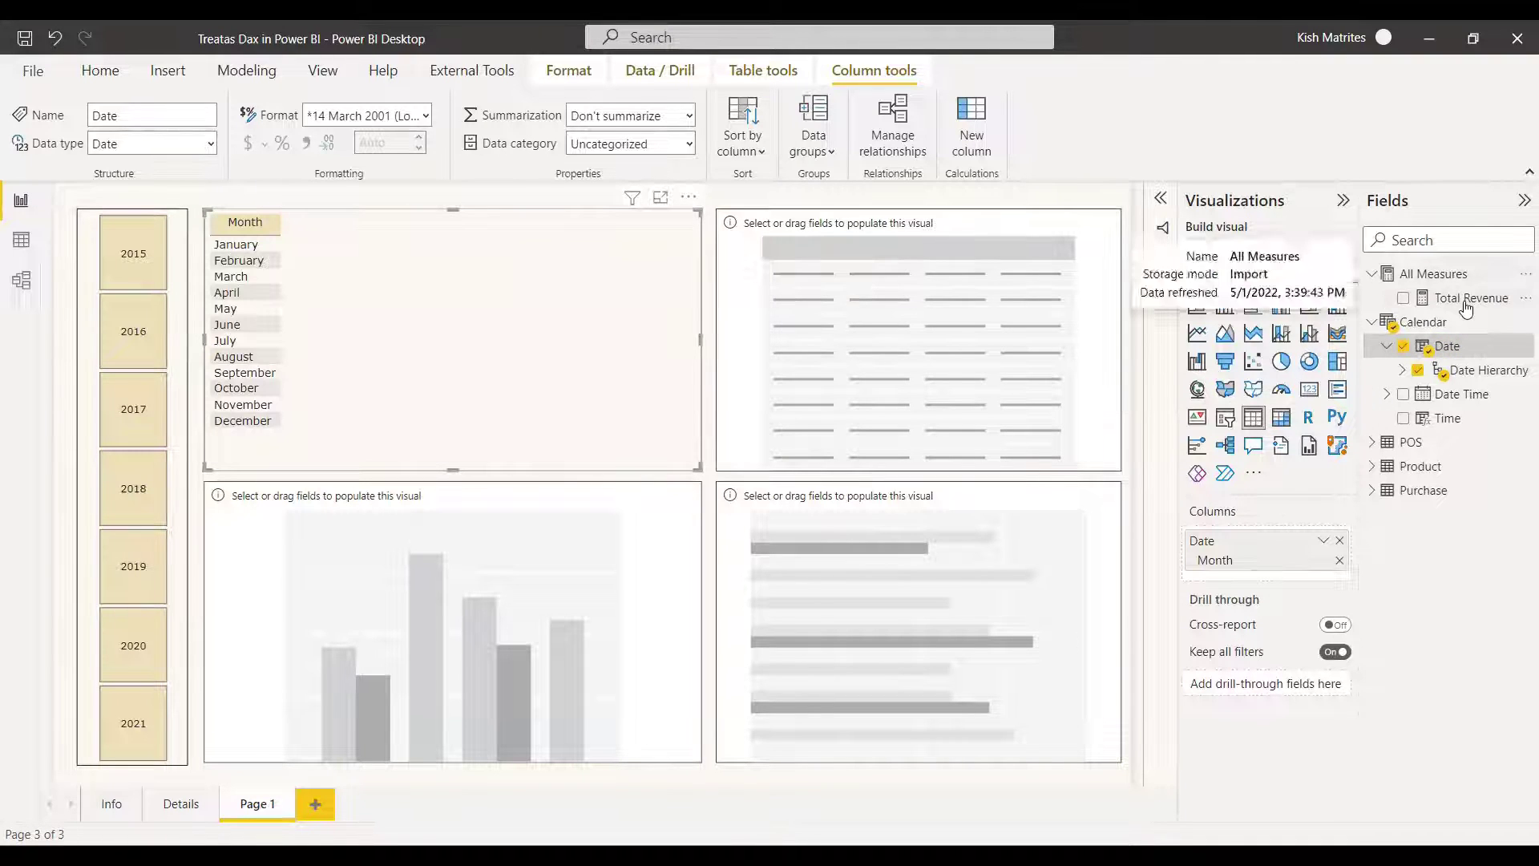
pyautogui.click(1464, 301)
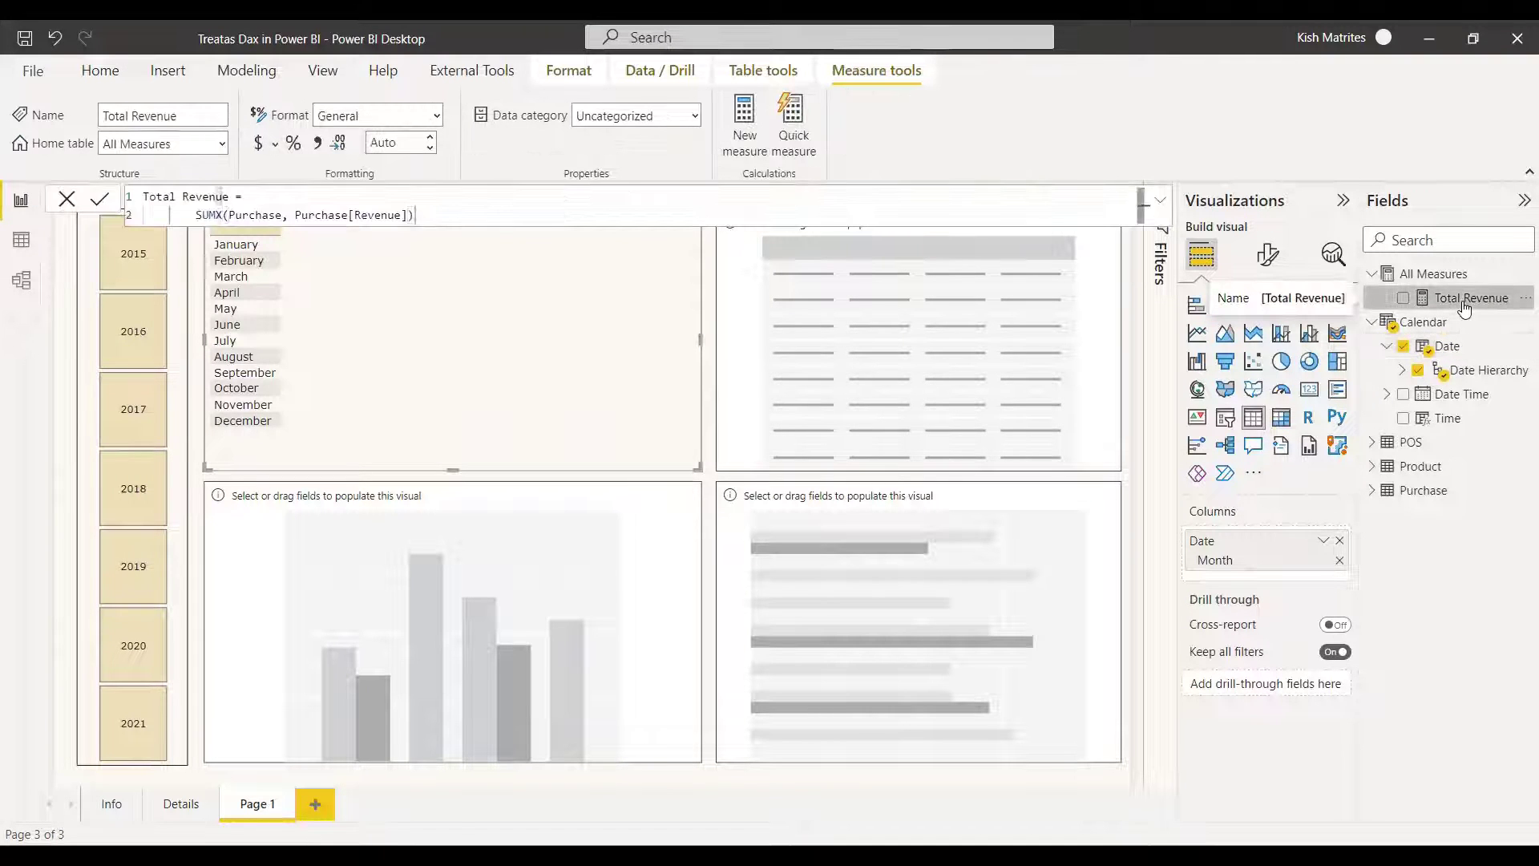
pyautogui.click(99, 199)
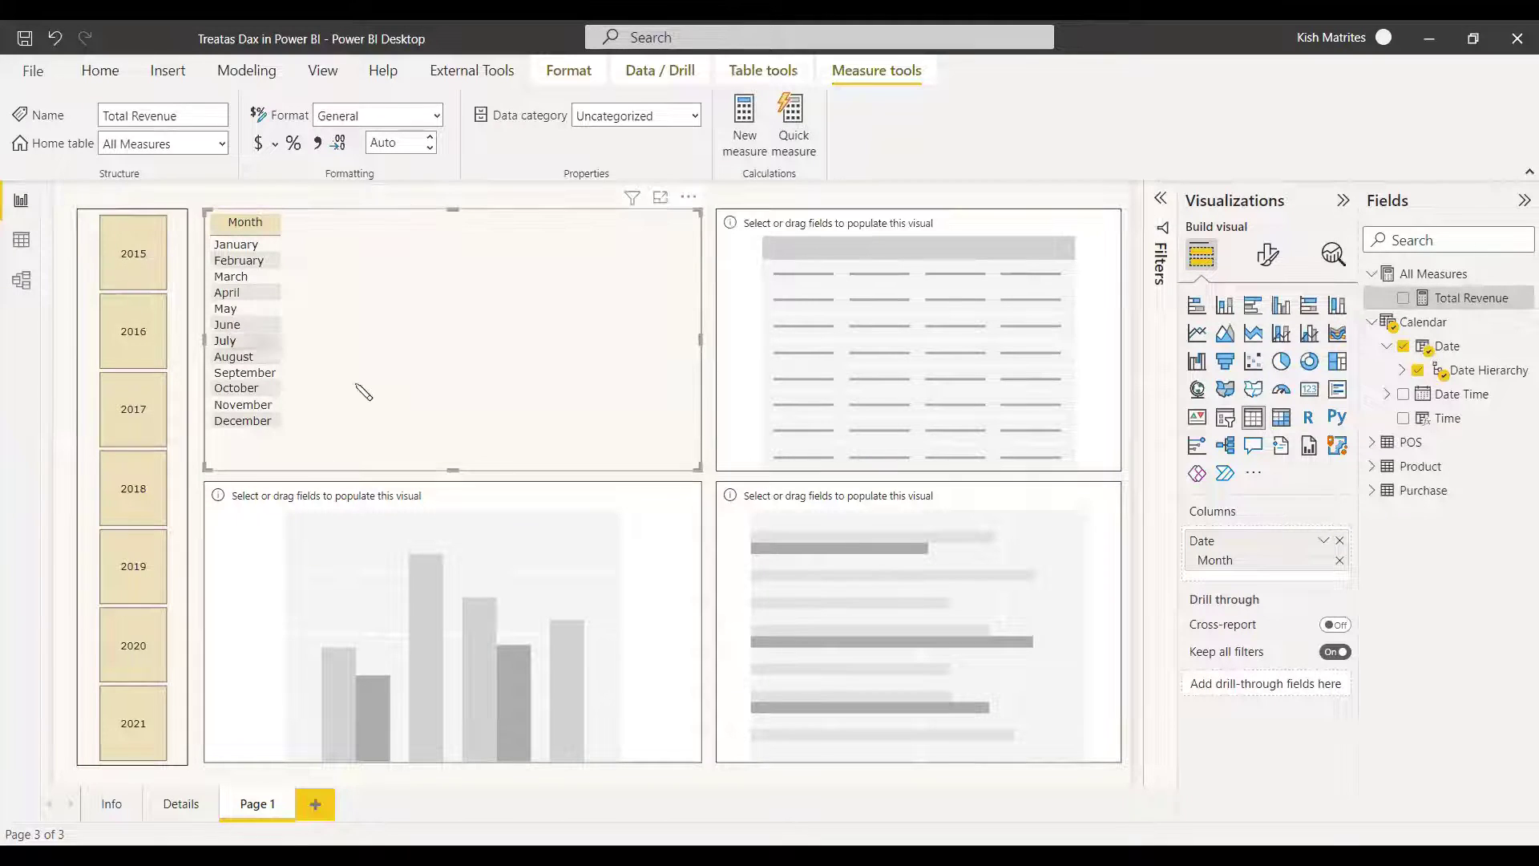
pyautogui.click(1403, 298)
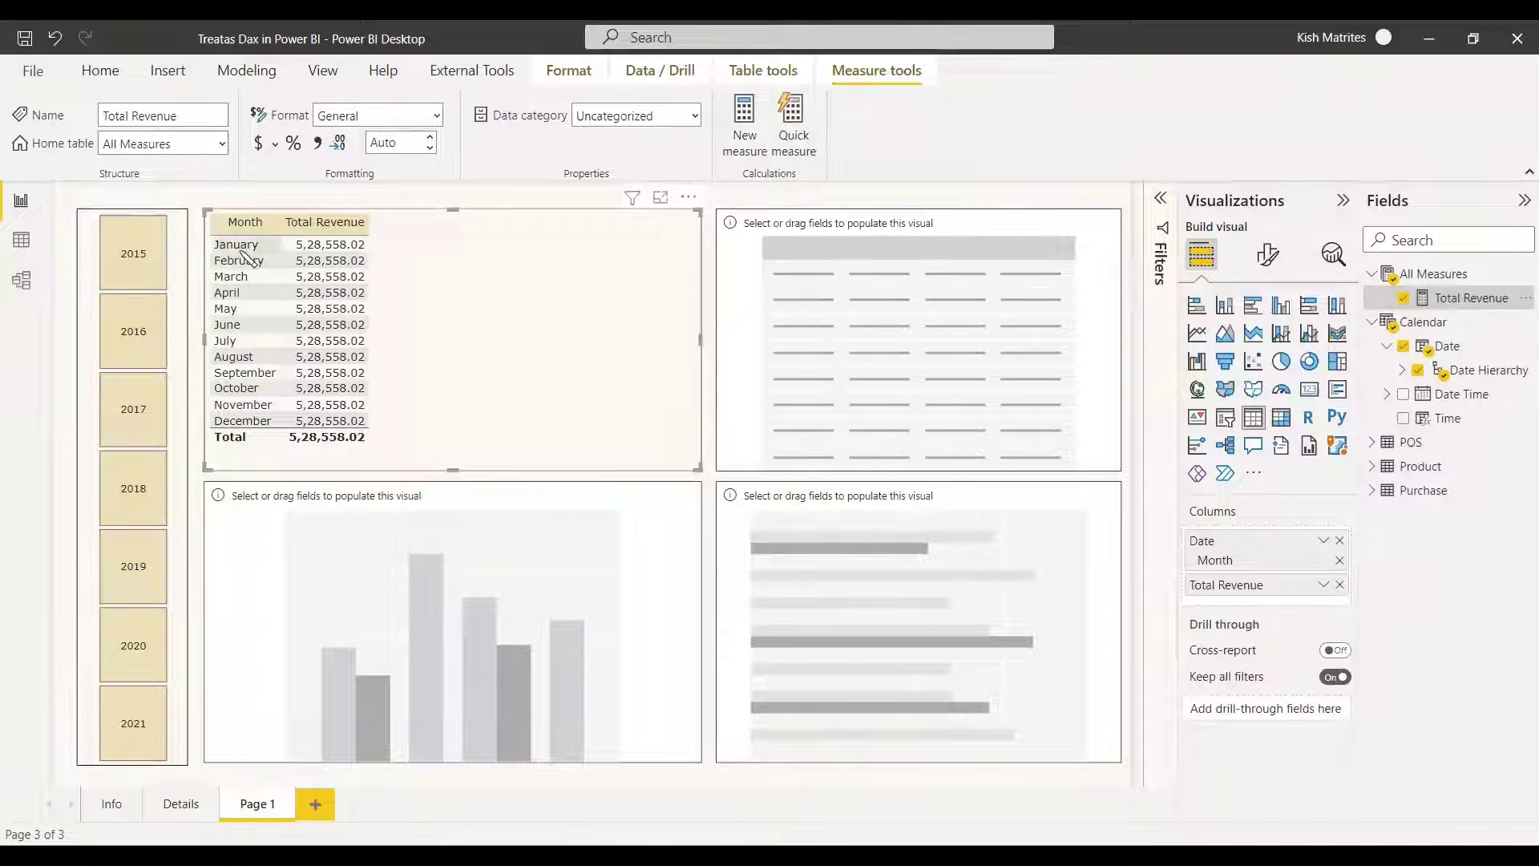
# Step: Filter the report to 2016 with the year slicer to check the Total Revenue column, and clear the filter
pyautogui.click(144, 344)
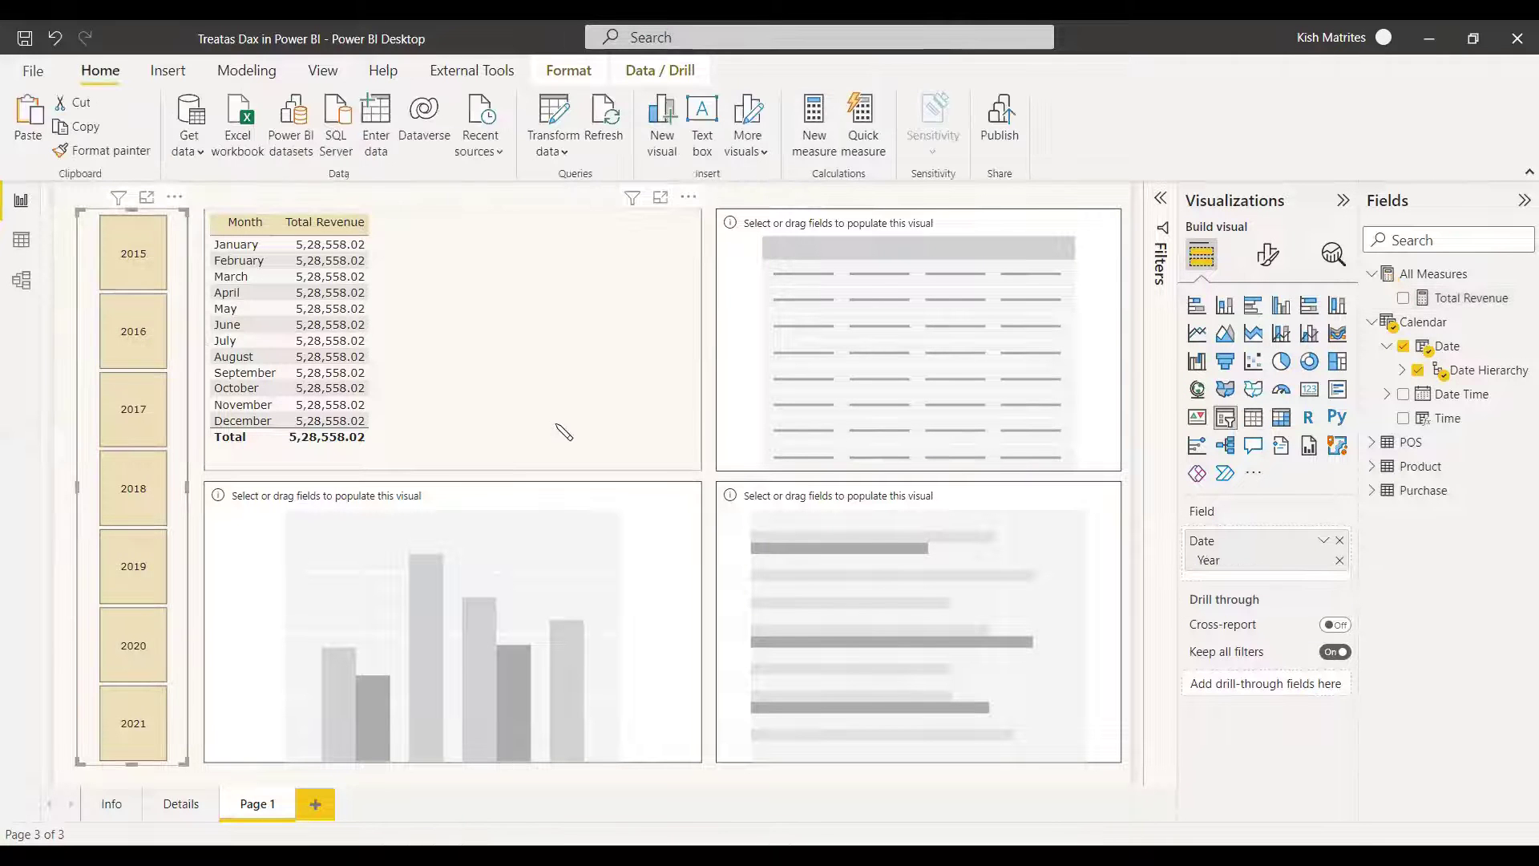
pyautogui.click(163, 345)
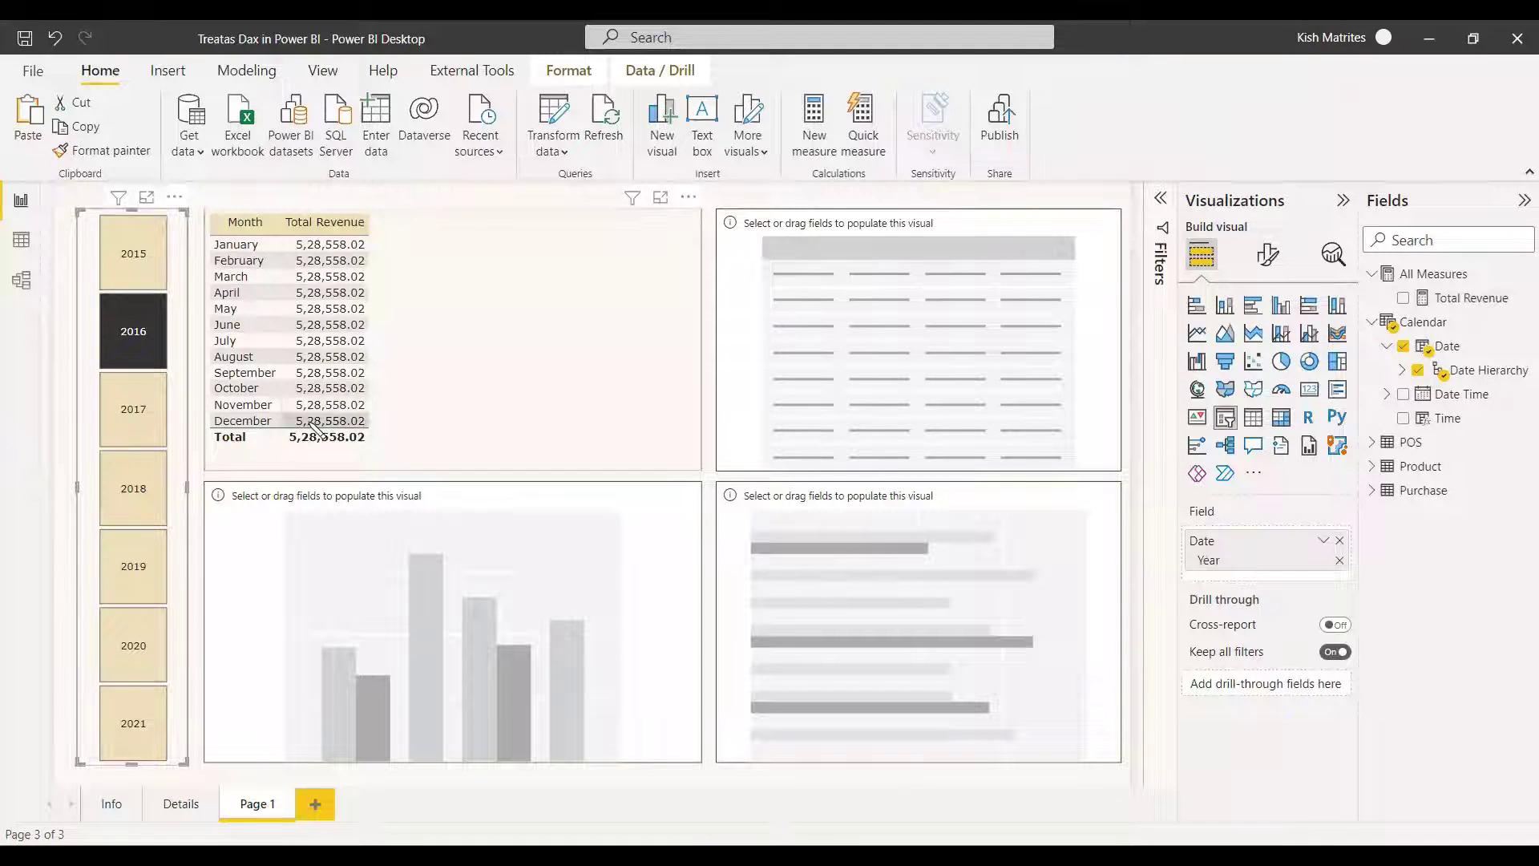
pyautogui.click(133, 331)
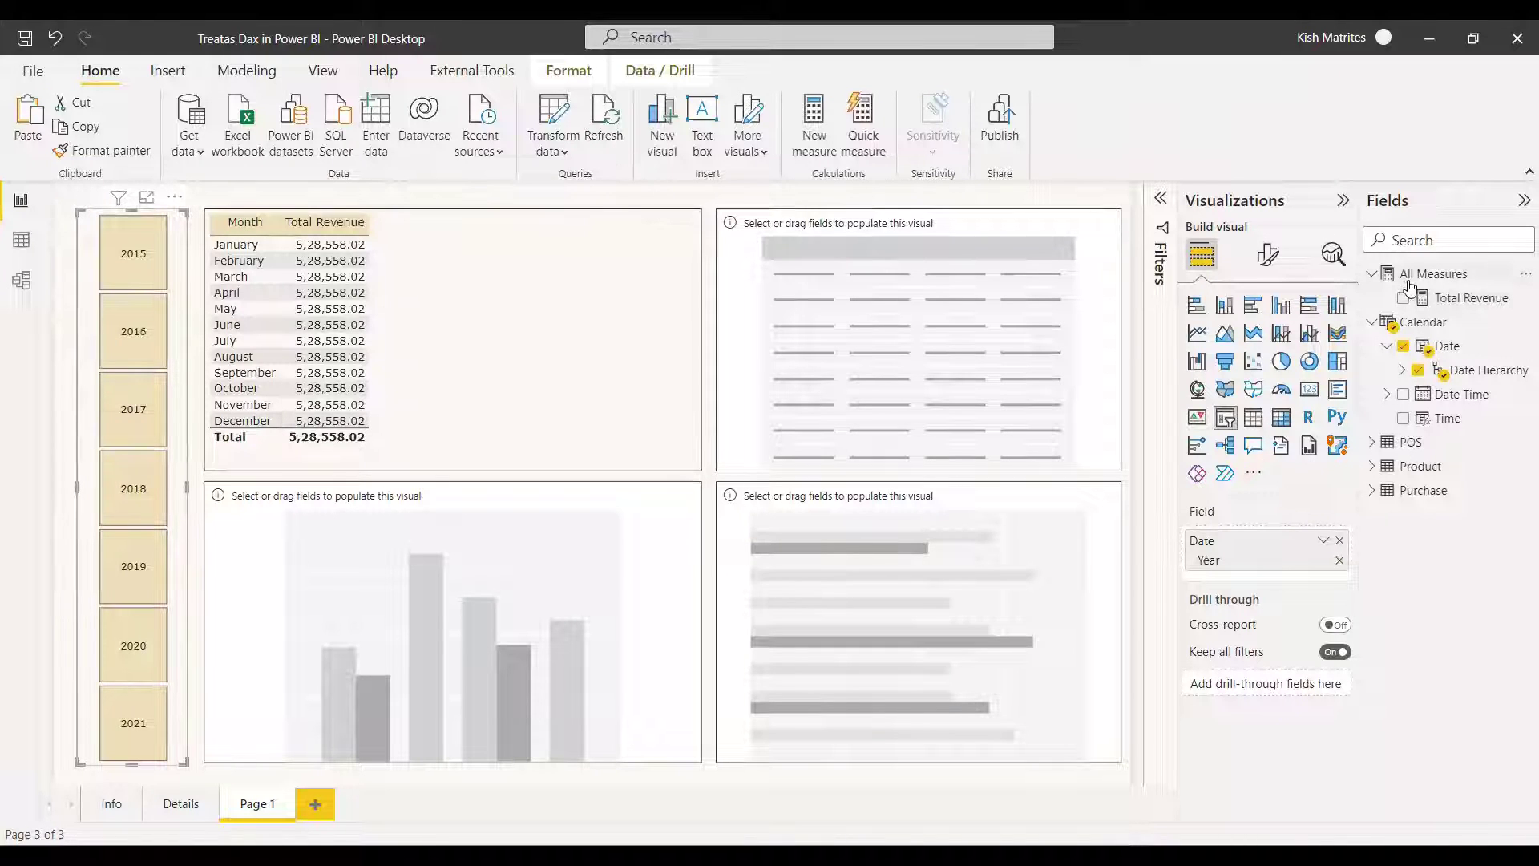
# Step: Create a new measure named Purchase Revenue in the All Measures table
pyautogui.rightClick(1420, 281)
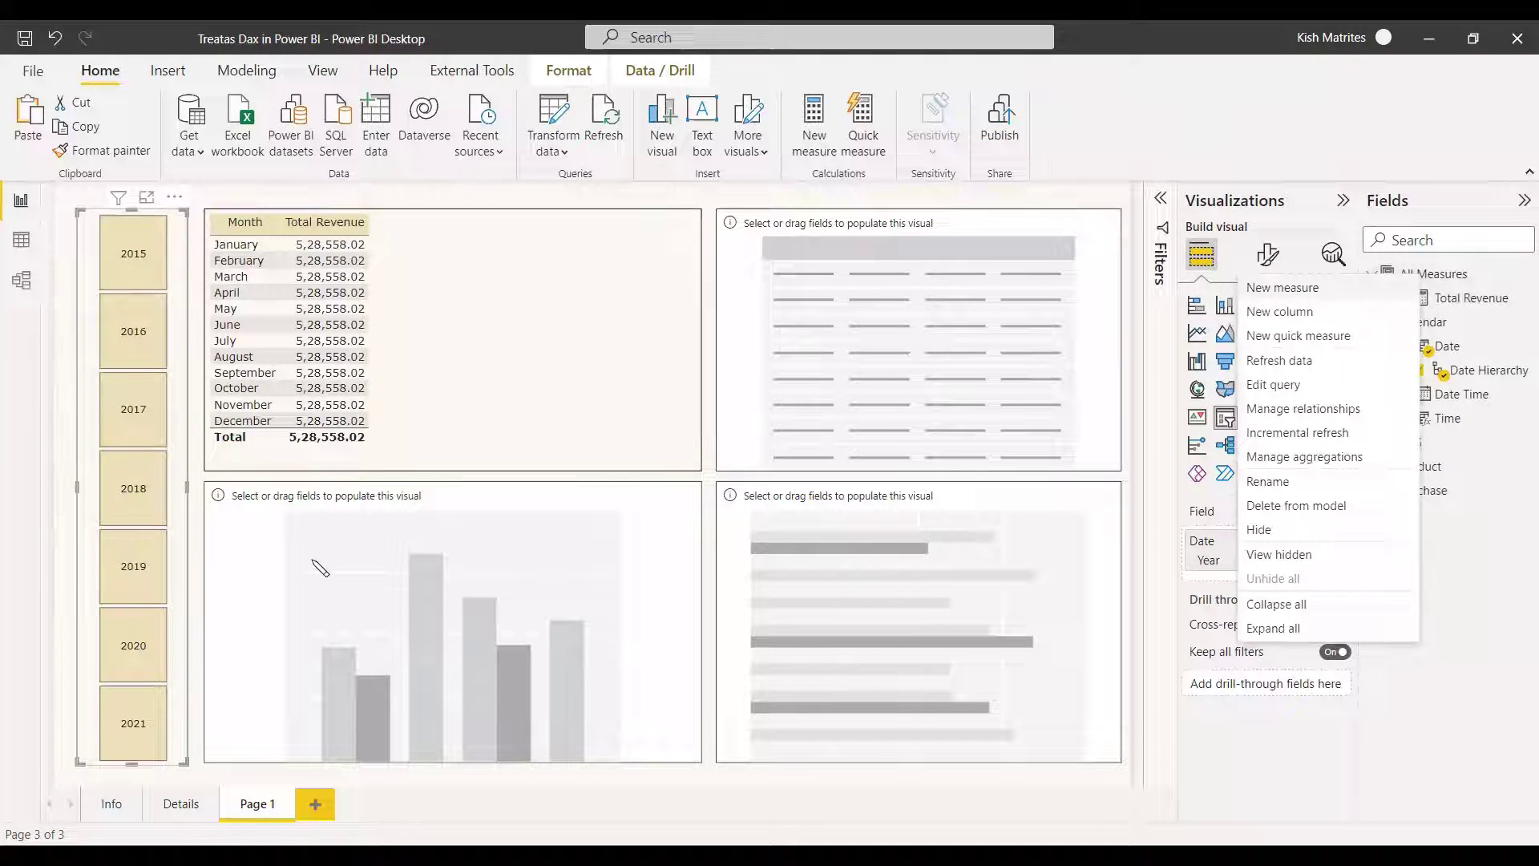
pyautogui.click(1523, 714)
pyautogui.click(1423, 490)
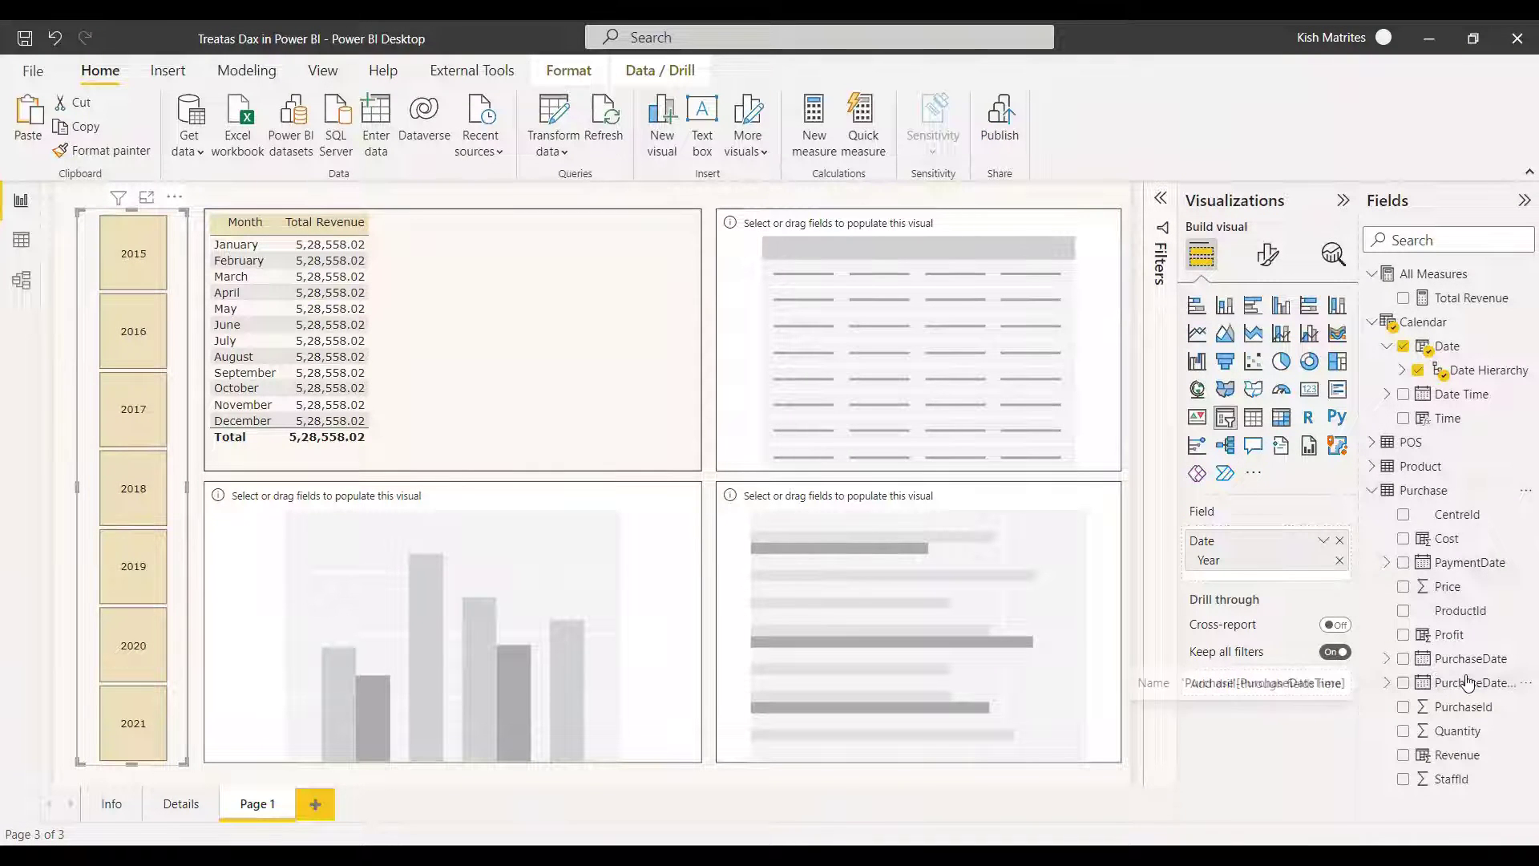
pyautogui.rightClick(1424, 277)
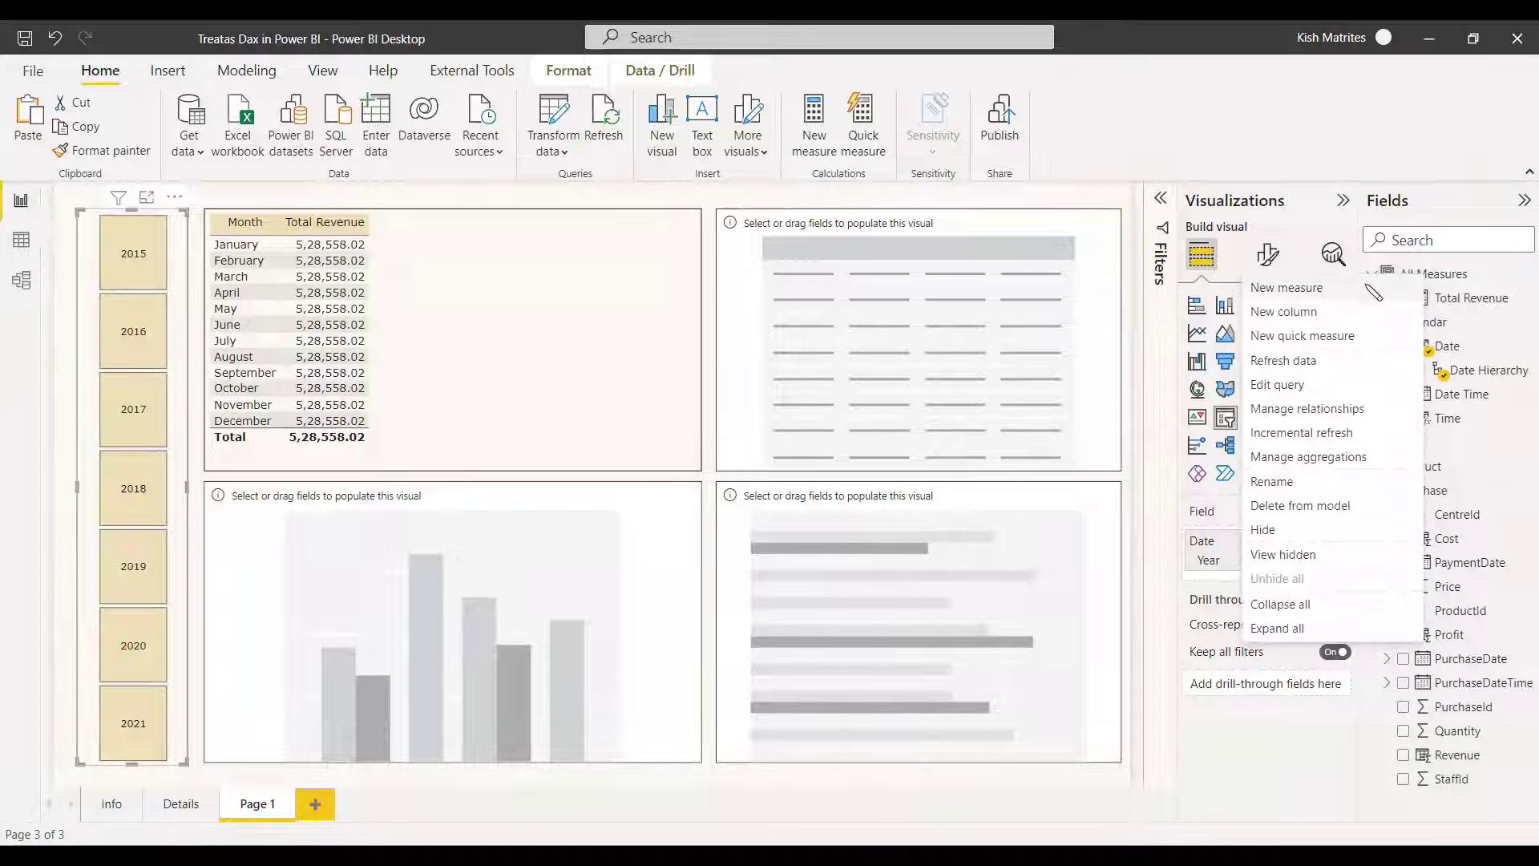
pyautogui.click(1371, 289)
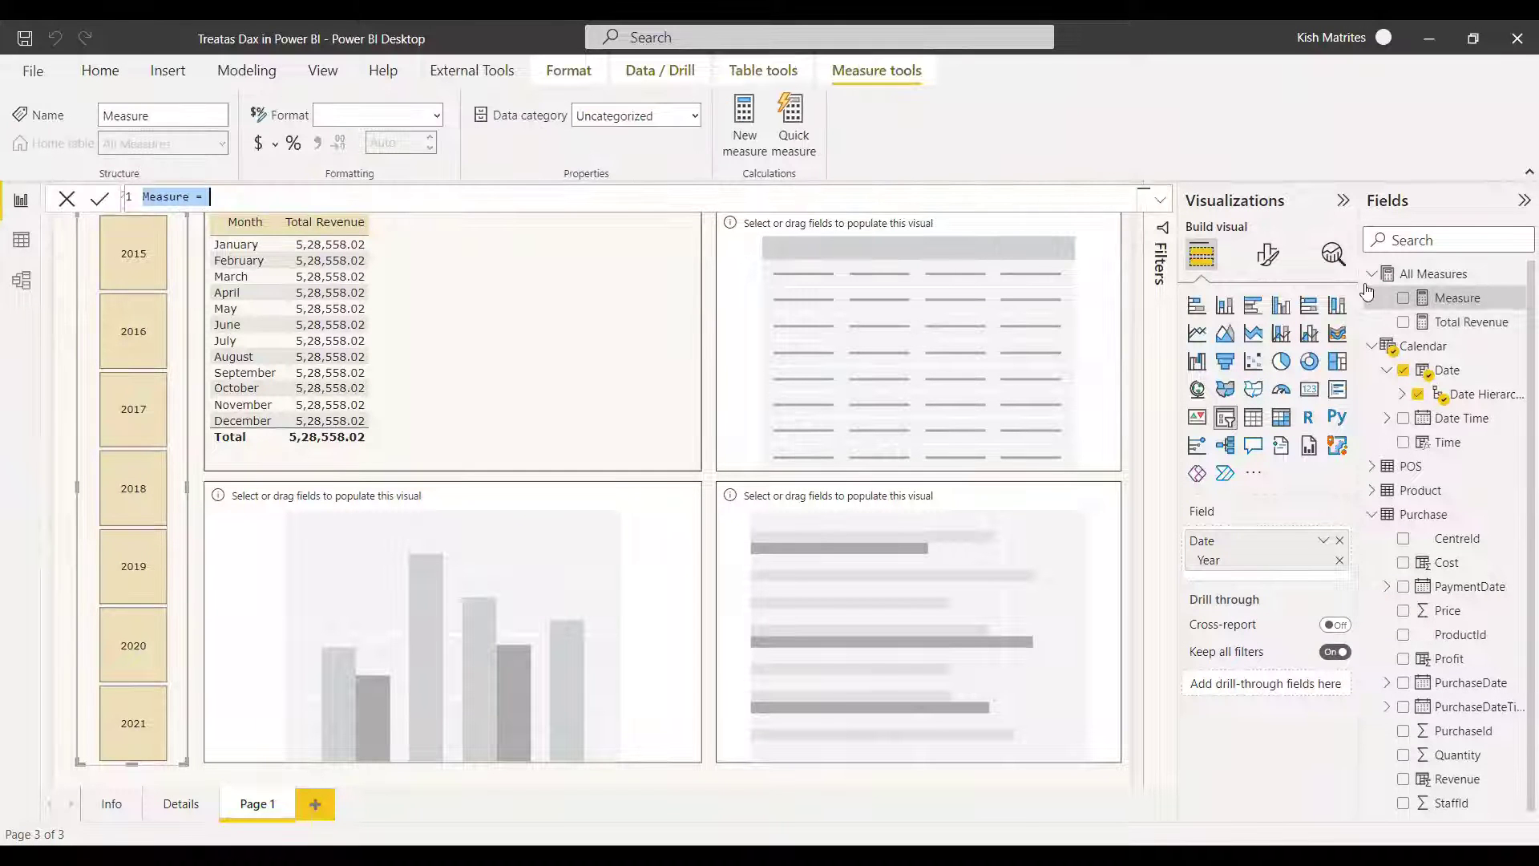
pyautogui.write('Pur')
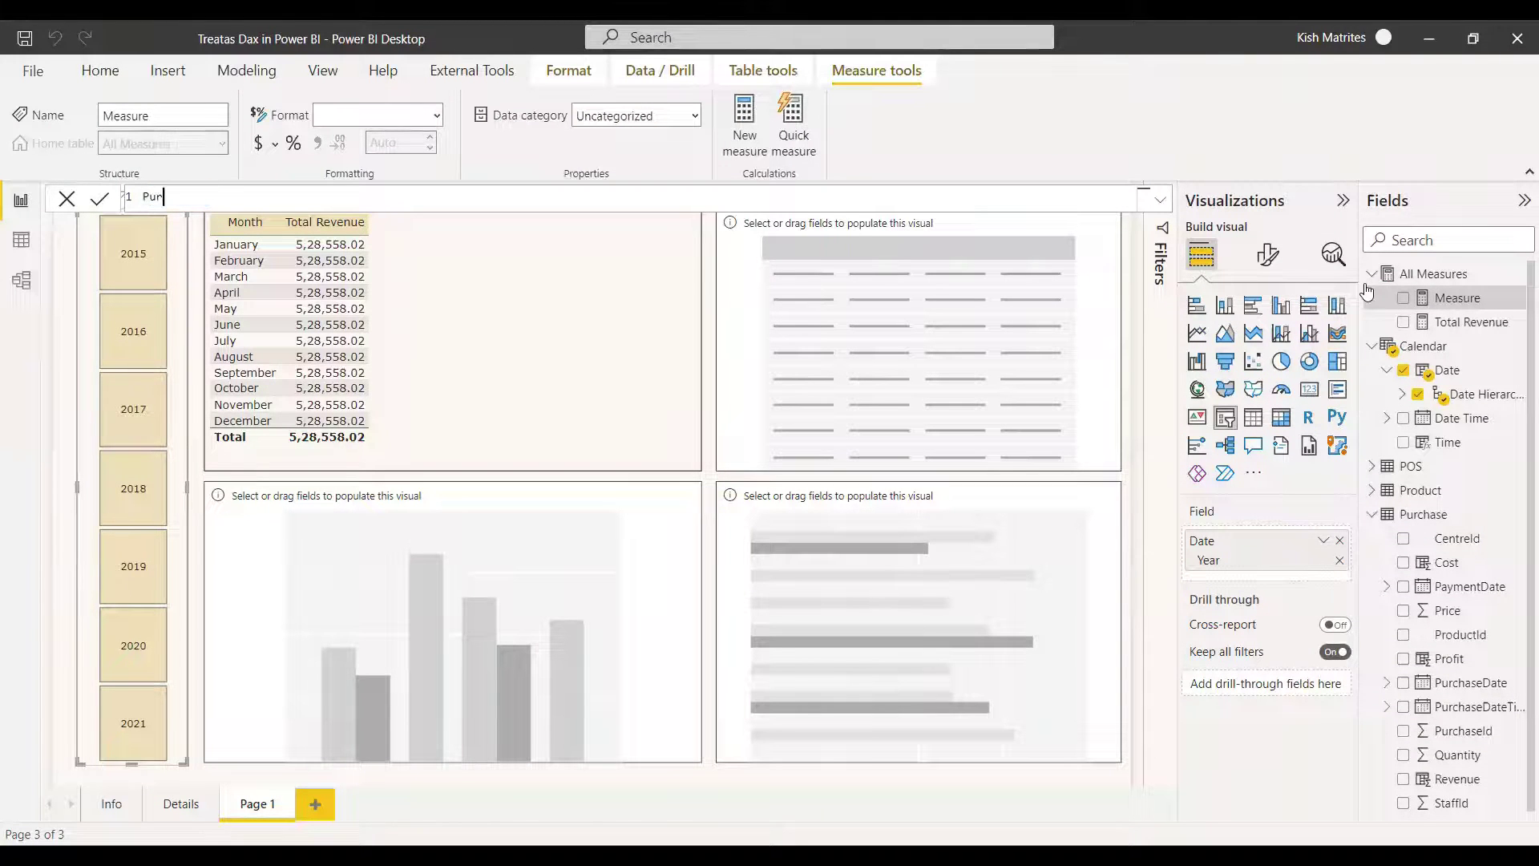
pyautogui.press('BackSpace')
pyautogui.press('BackSpace')
pyautogui.press('BackSpace')
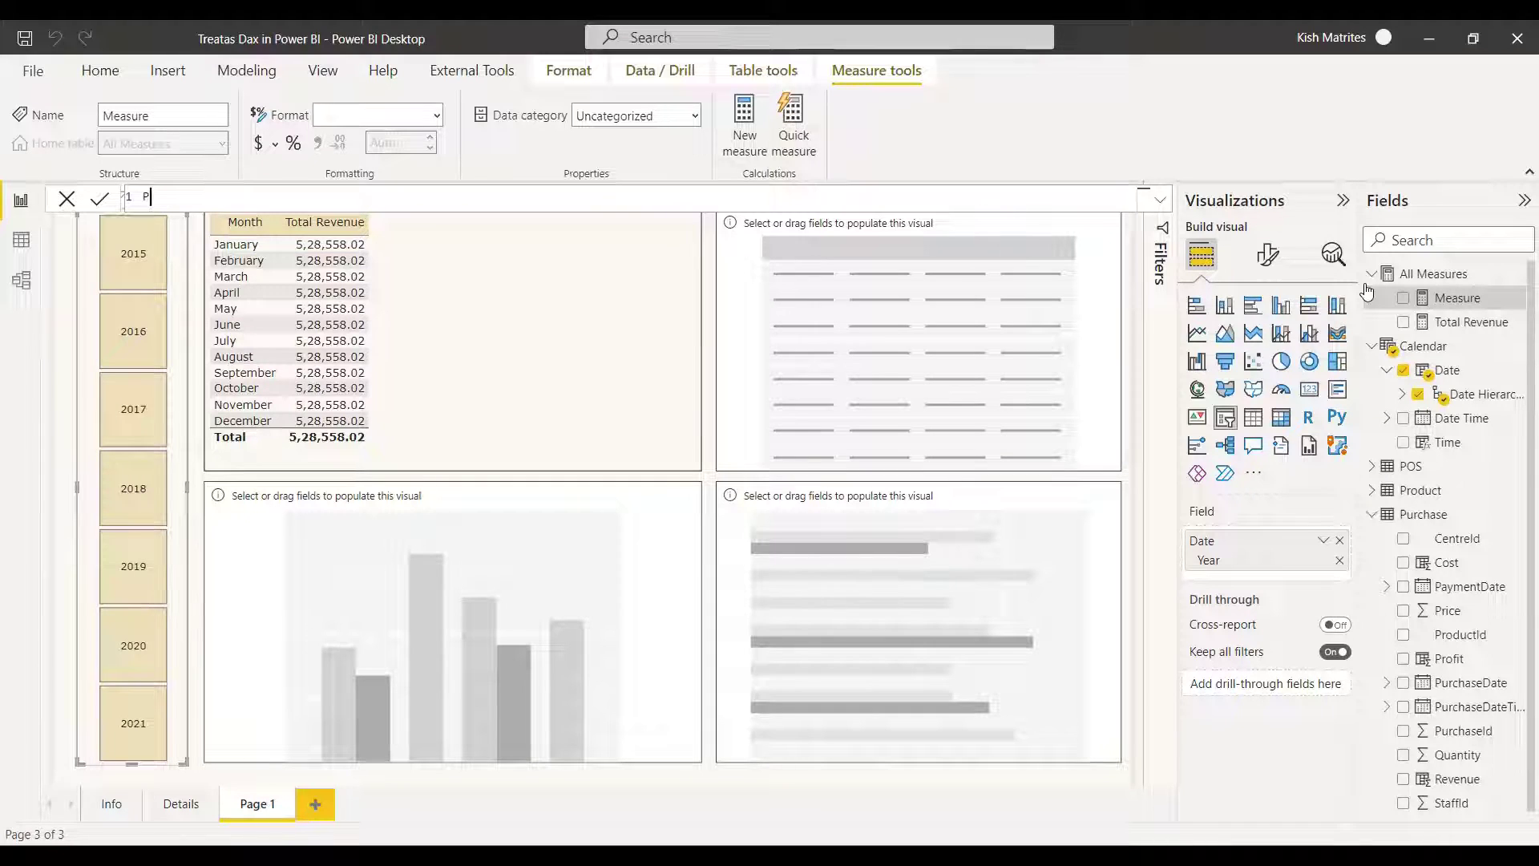
pyautogui.write('Purchase Revenue = Cal')
pyautogui.press('Tab')
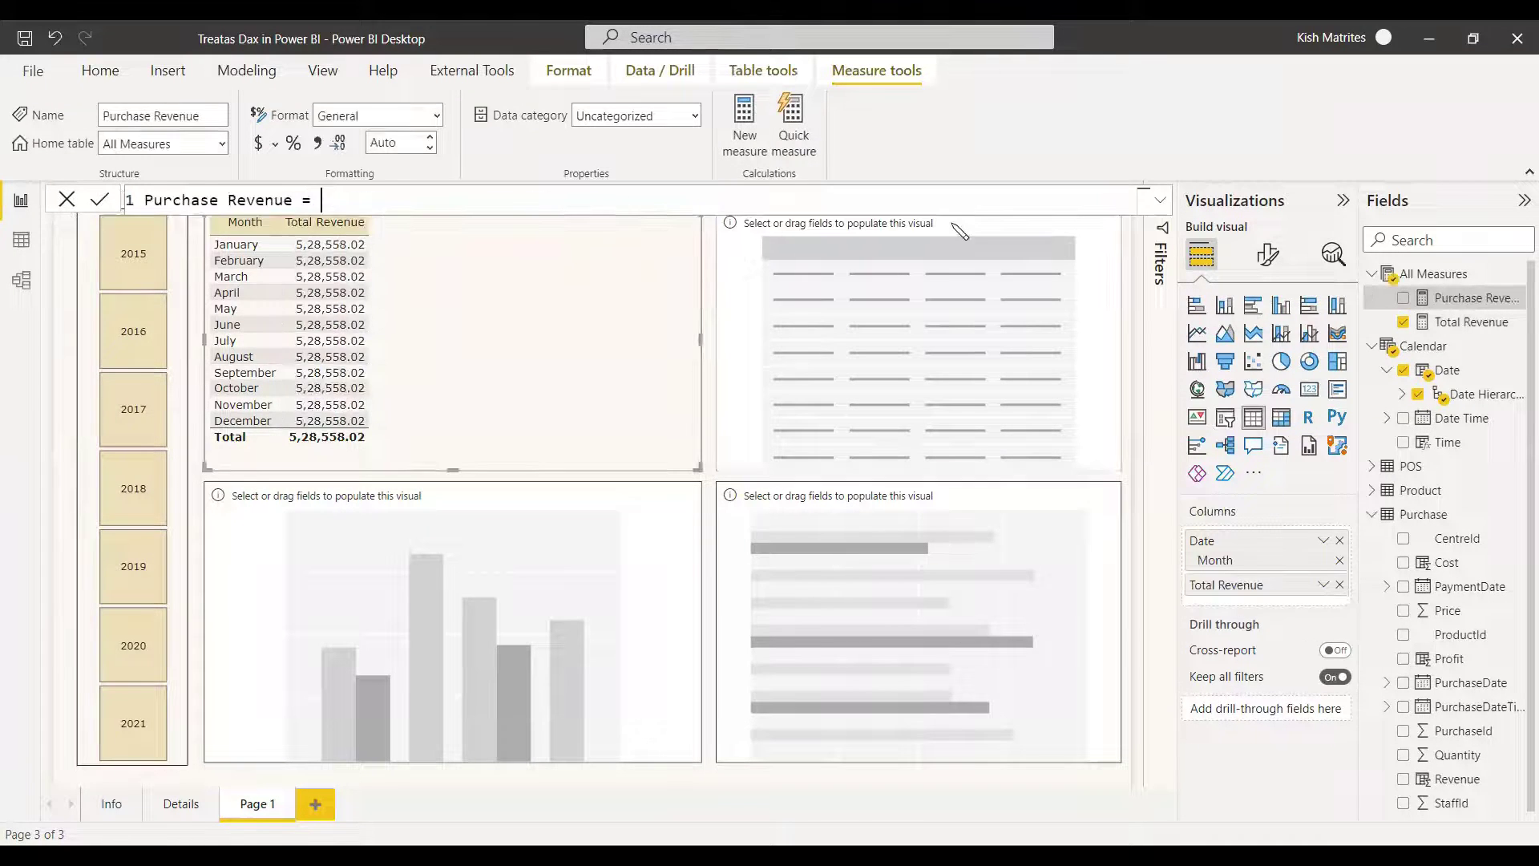
# Step: Begin the measure's formula with CALCULATE(SUM(Purchase[Revenue]), and start a second line for the filter argument
pyautogui.write('Cal')
pyautogui.press('Tab')
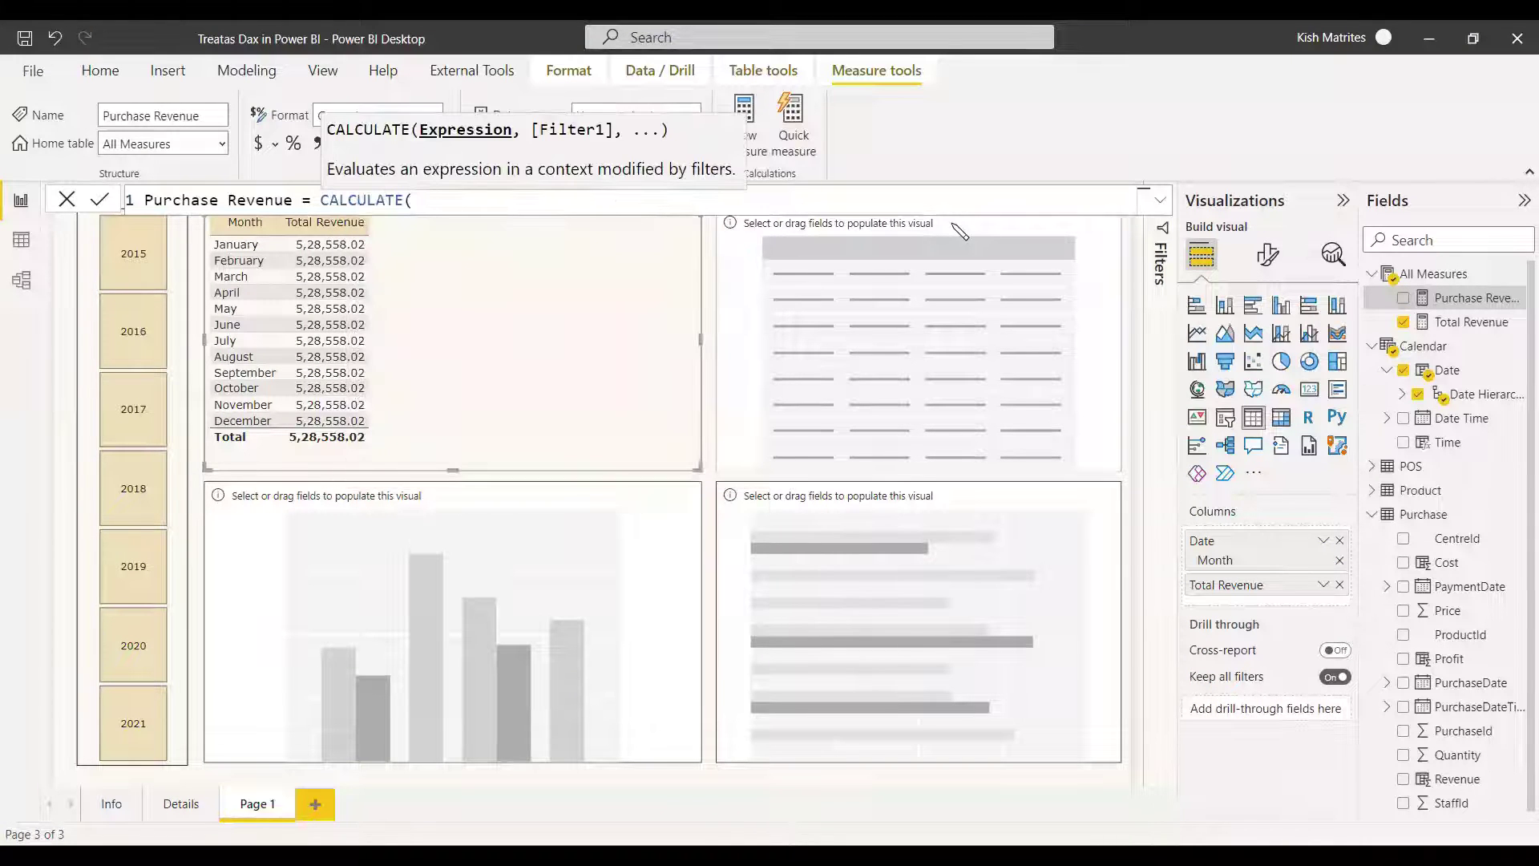
pyautogui.write('Sum')
pyautogui.press('Tab')
pyautogui.write('rev')
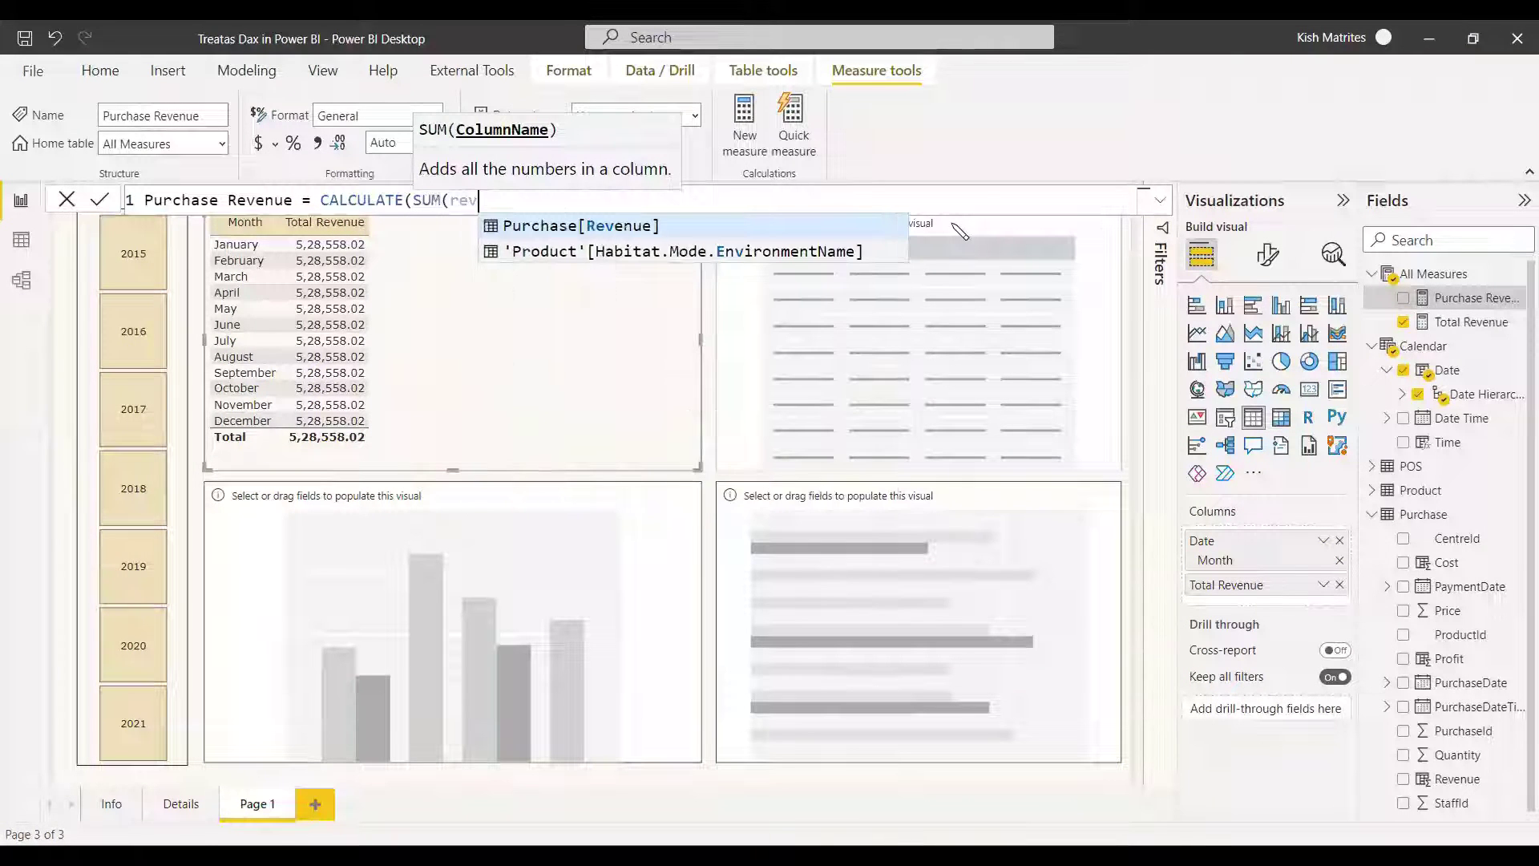
pyautogui.press('Tab')
pyautogui.write('),a')
pyautogui.press('Tab')
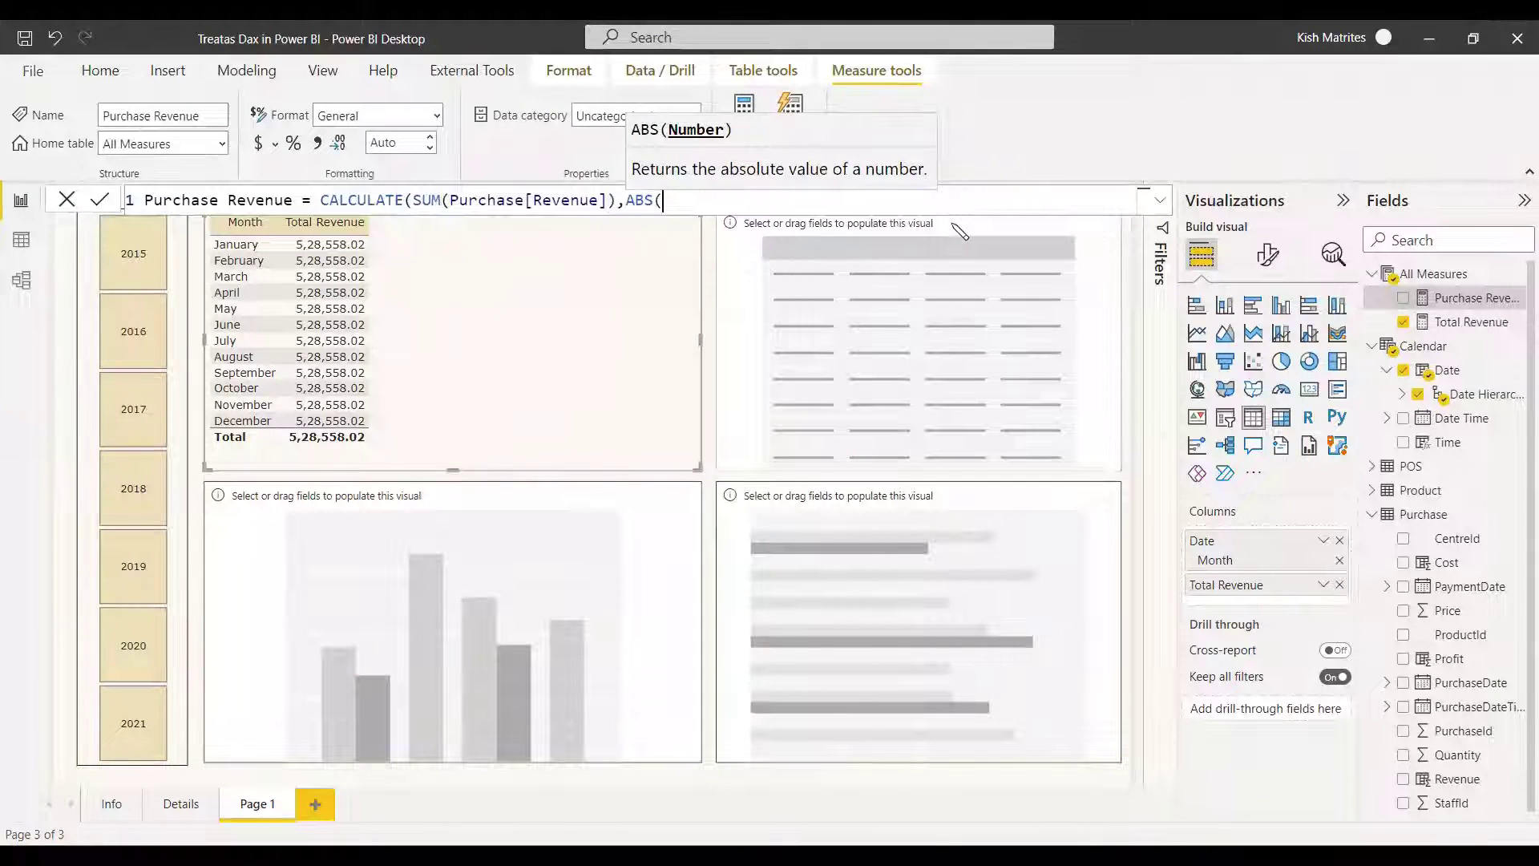
pyautogui.press('BackSpace')
pyautogui.press('BackSpace')
pyautogui.press('BackSpace')
pyautogui.hotkey('shift', 'Return')
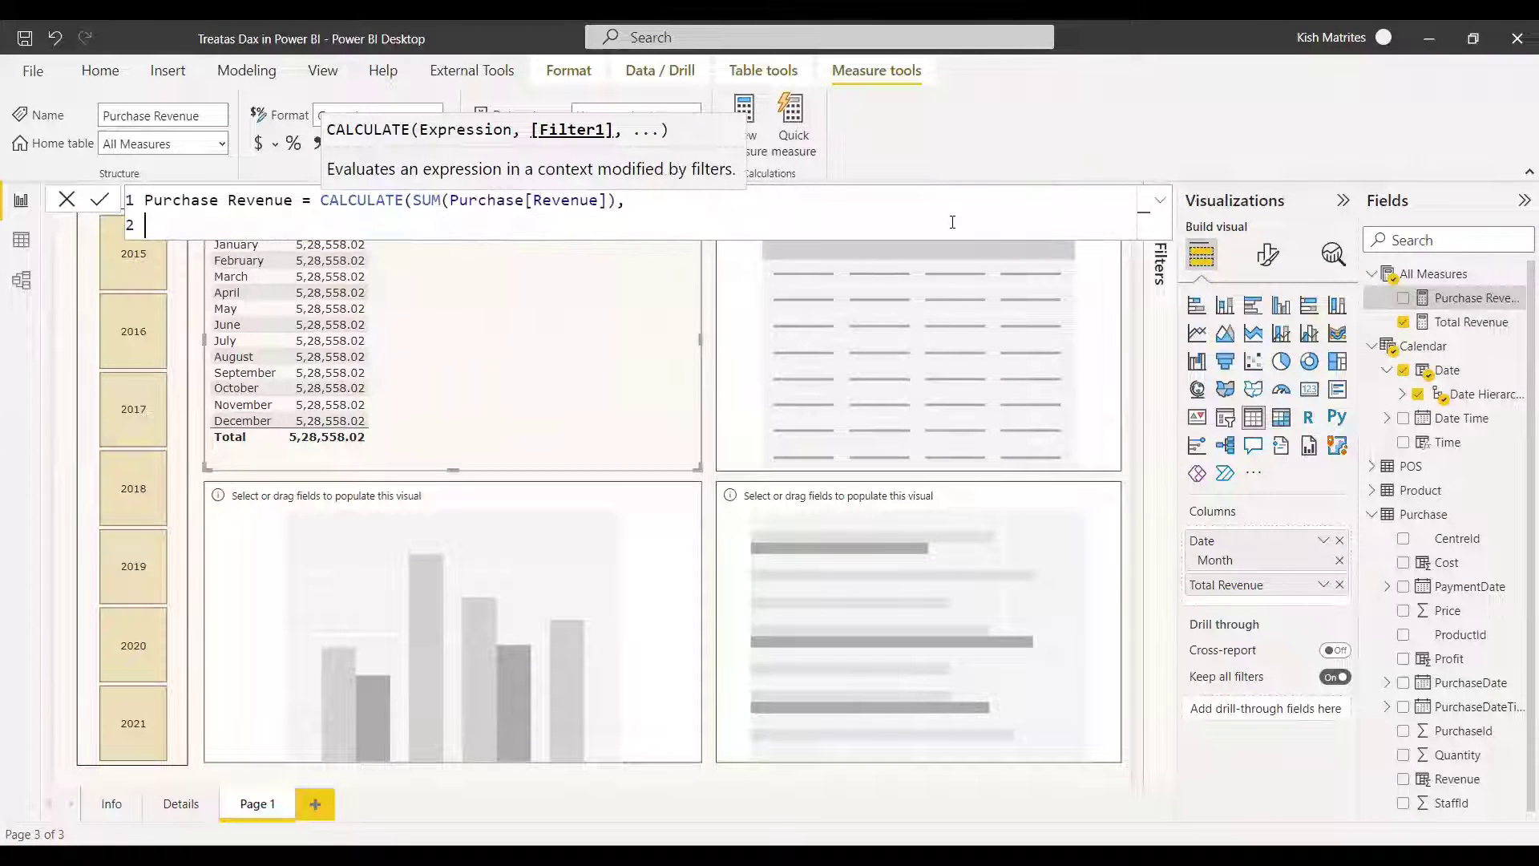
# Step: Add a TREATAS filter to the formula with VALUES('Calendar'[Date]) as its table expression
pyautogui.write('trea')
pyautogui.press('Tab')
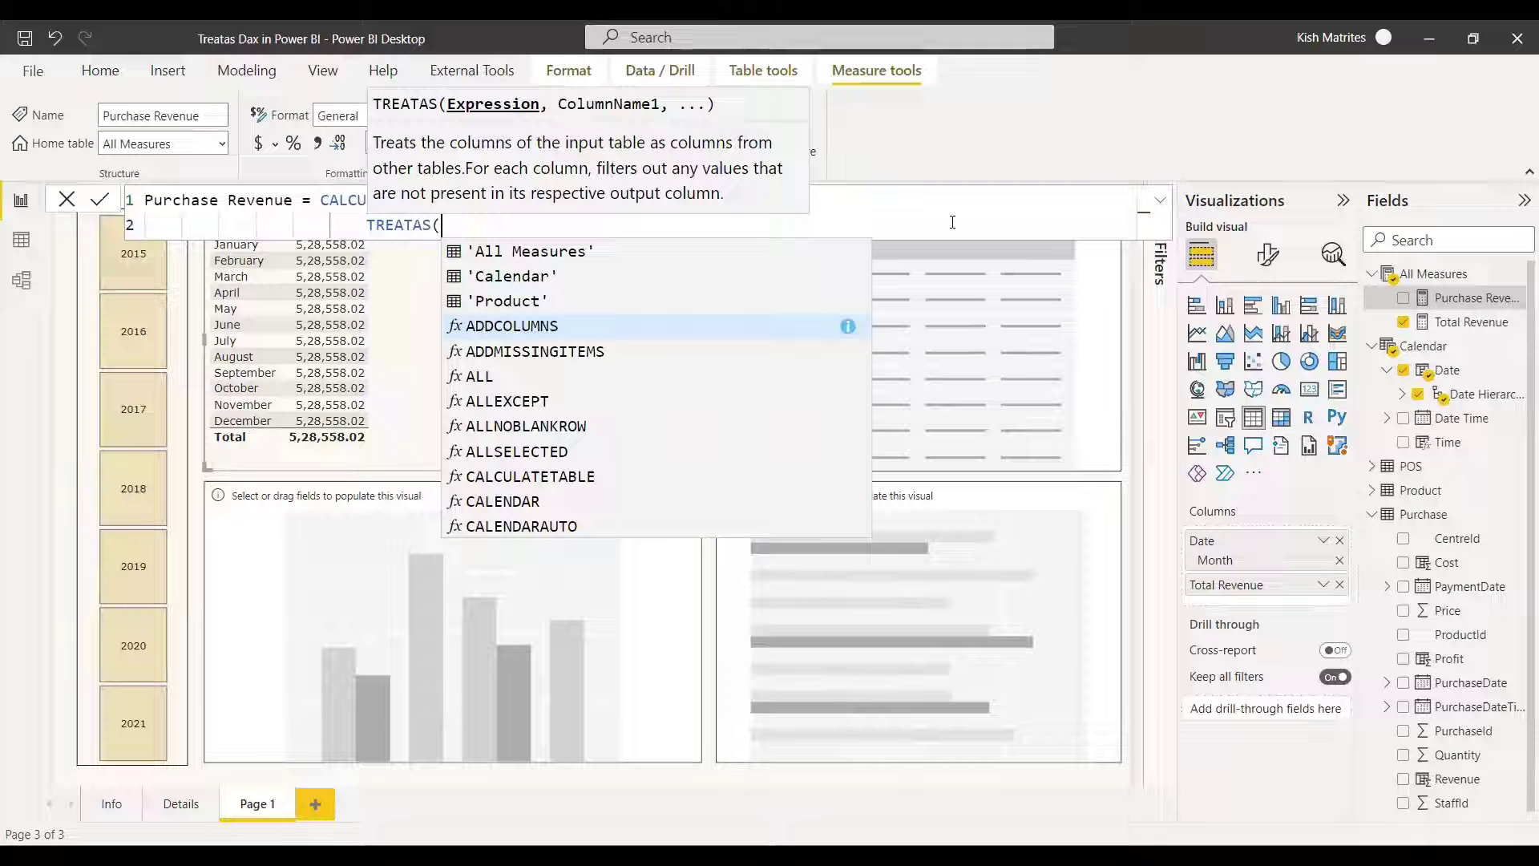
pyautogui.write('valu')
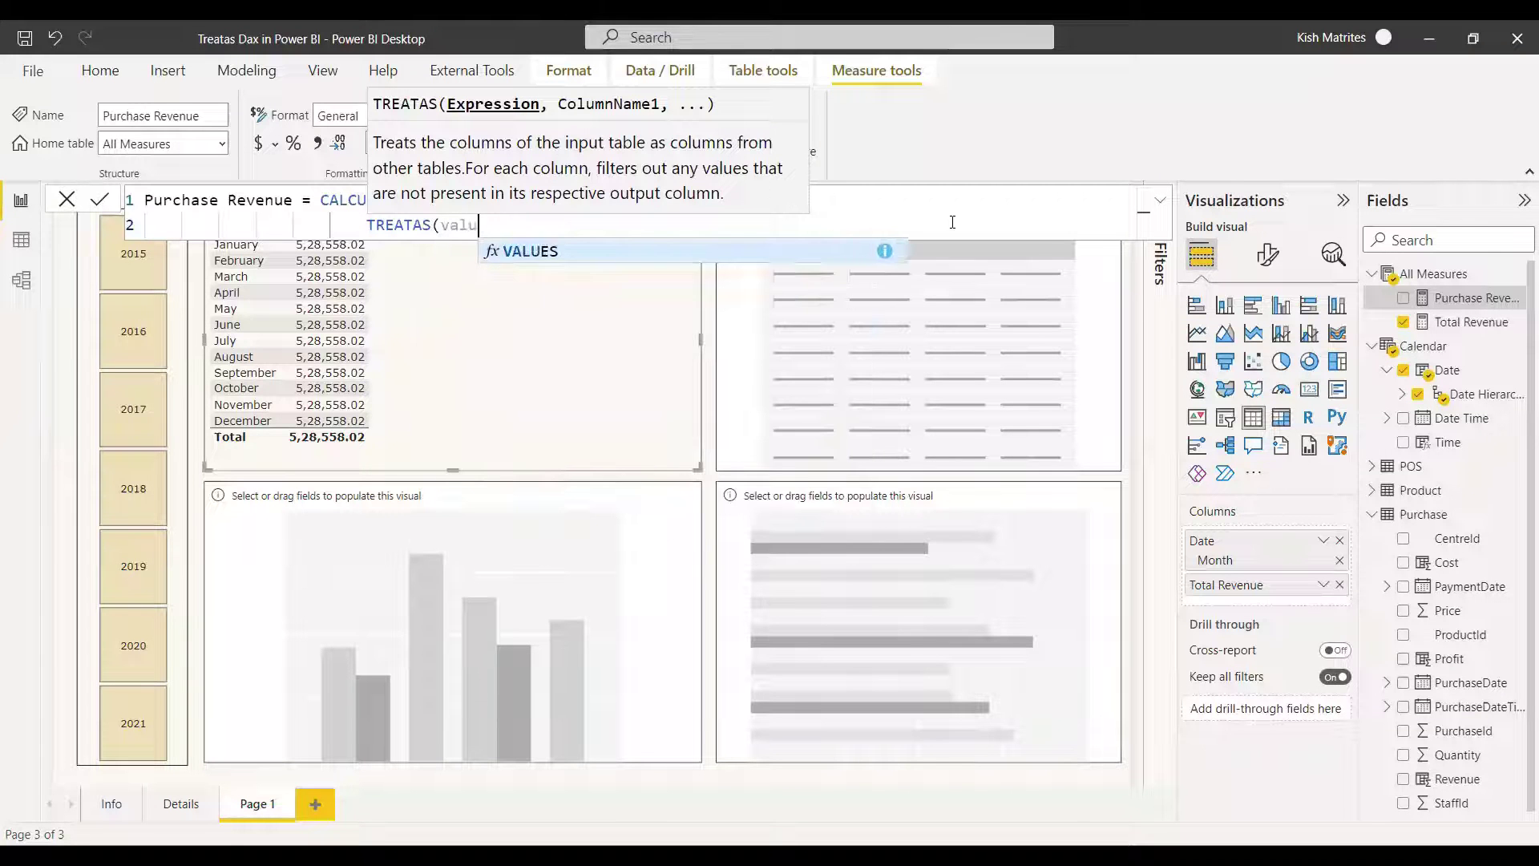
pyautogui.press('Tab')
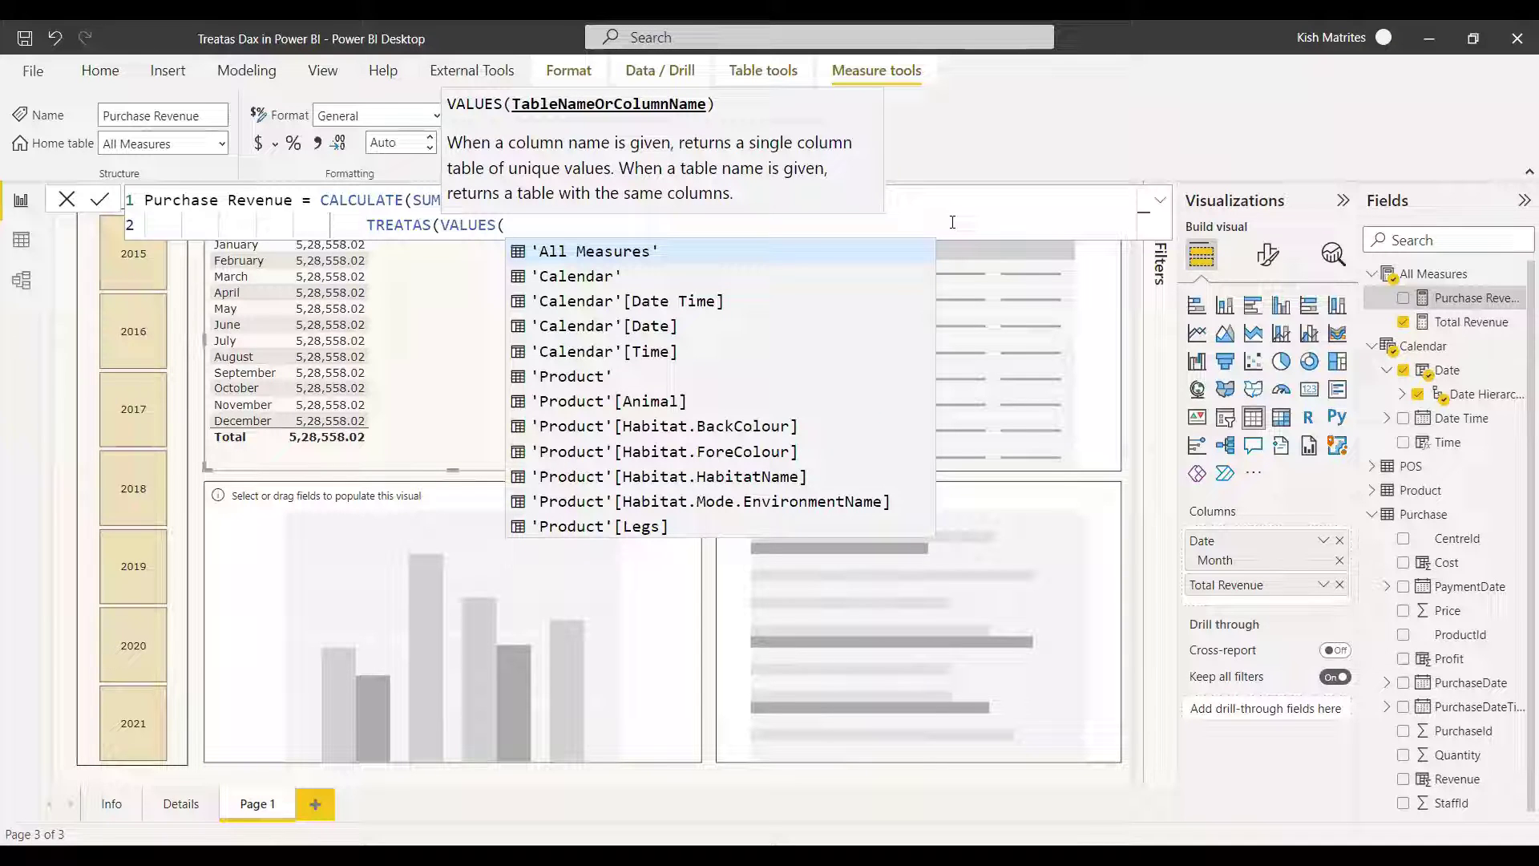
pyautogui.press('Down')
pyautogui.press('Down')
pyautogui.press('Down')
pyautogui.press('Tab')
pyautogui.write('), ')
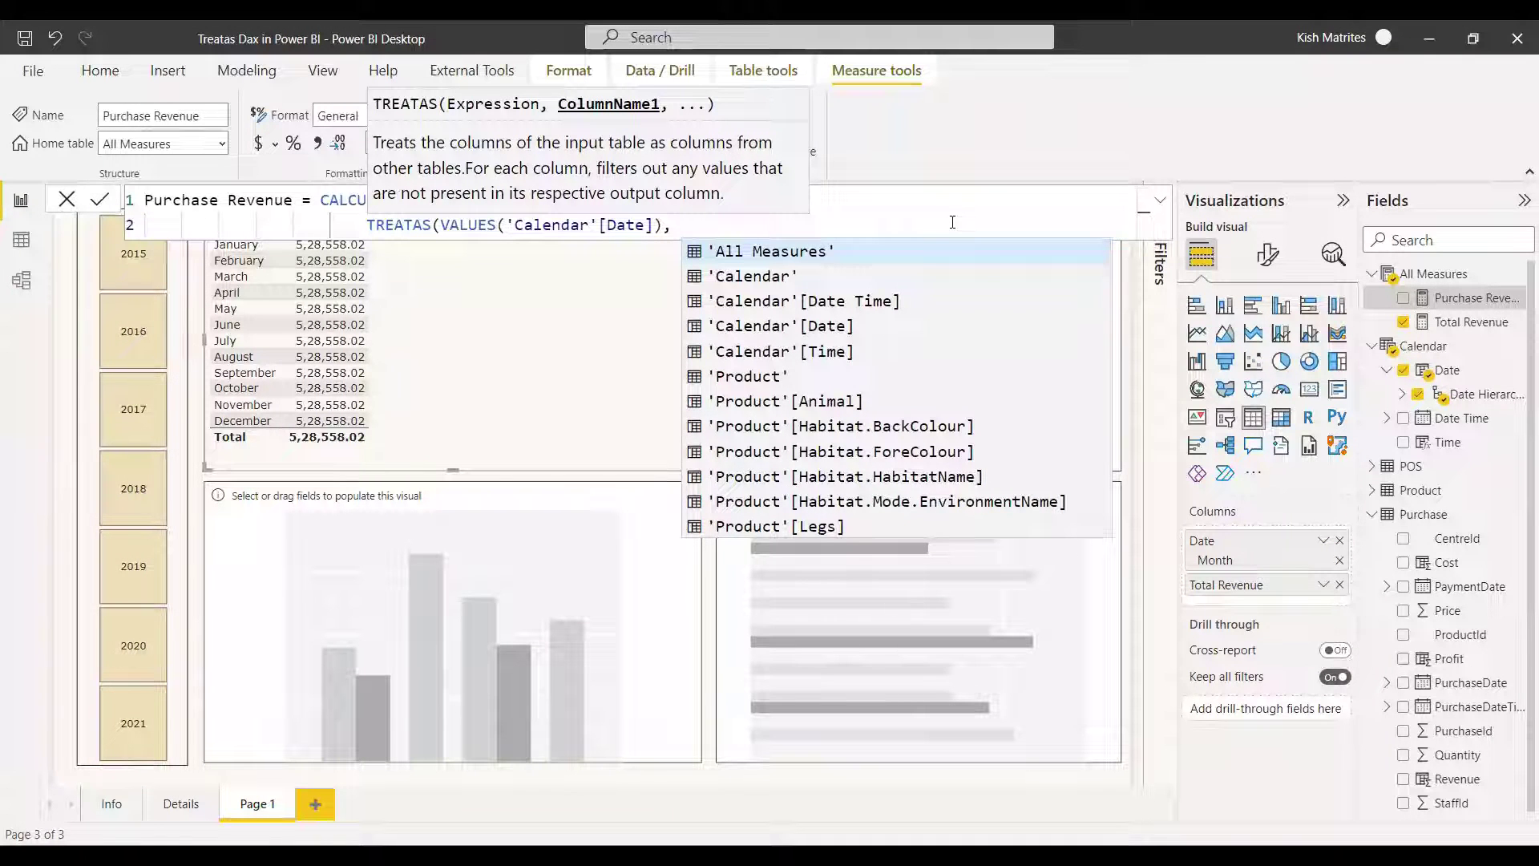
# Step: Give TREATAS the target column Purchase[PurchaseDate], close both functions and commit the Purchase Revenue measure
pyautogui.write('Purcah')
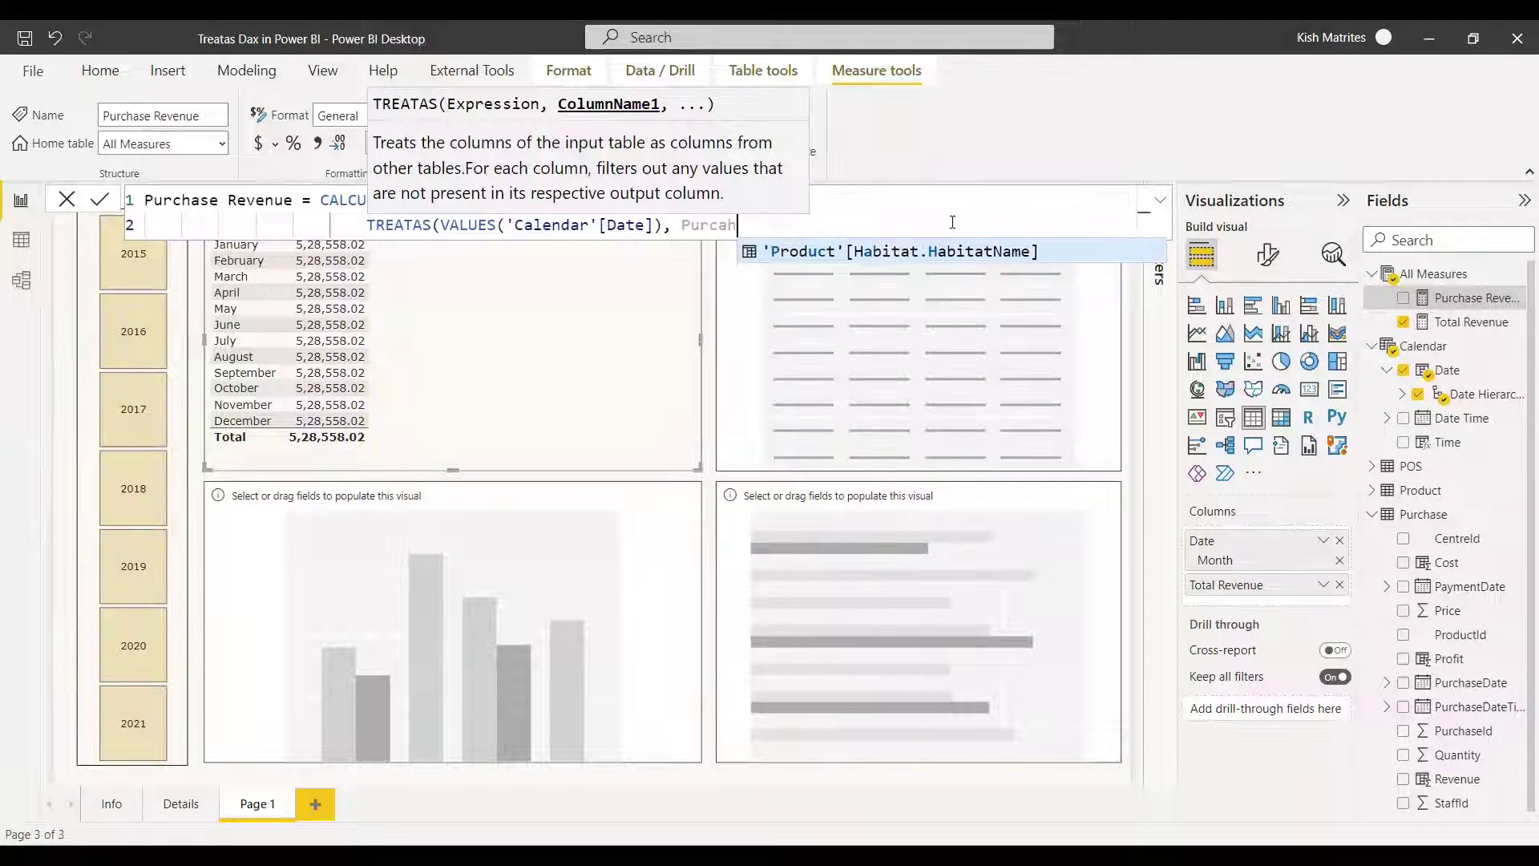
pyautogui.press('BackSpace')
pyautogui.press('BackSpace')
pyautogui.press('BackSpace')
pyautogui.press('BackSpace')
pyautogui.press('BackSpace')
pyautogui.press('BackSpace')
pyautogui.press('BackSpace')
pyautogui.write('Purch')
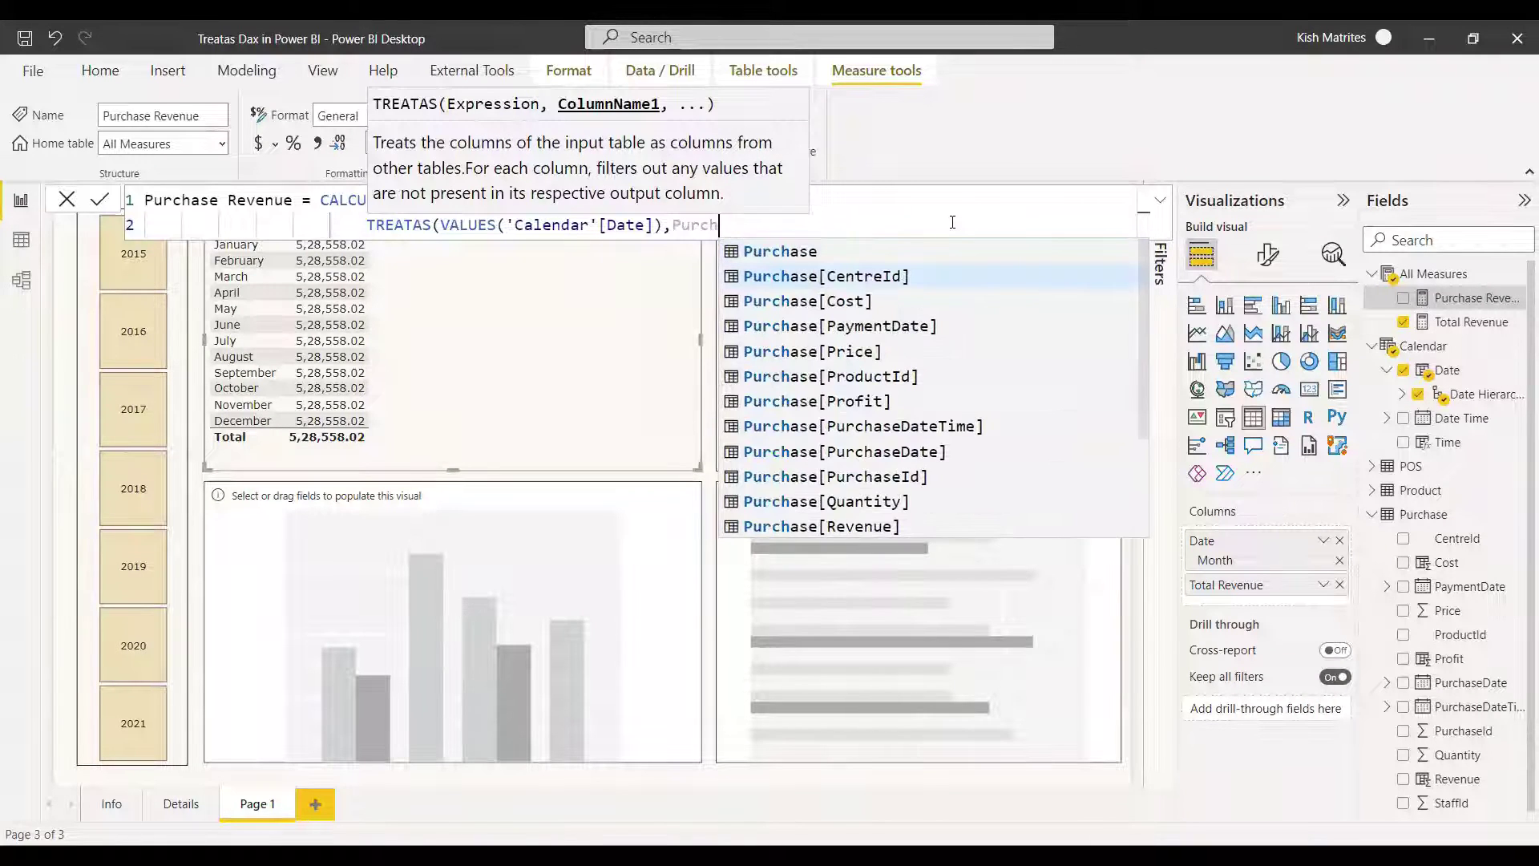
pyautogui.press('Down')
pyautogui.press('Tab')
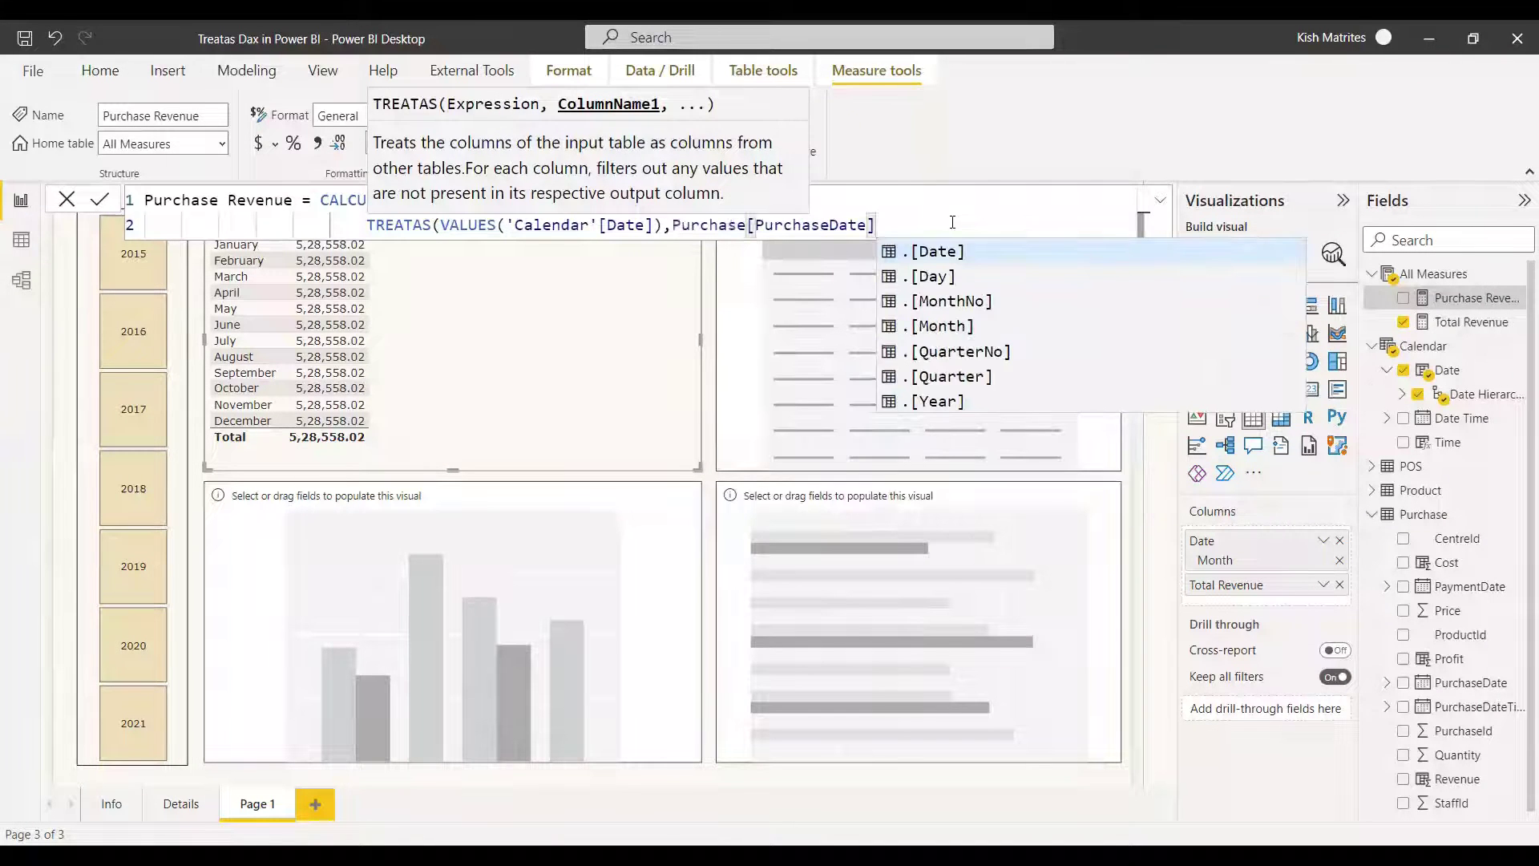
pyautogui.write('))')
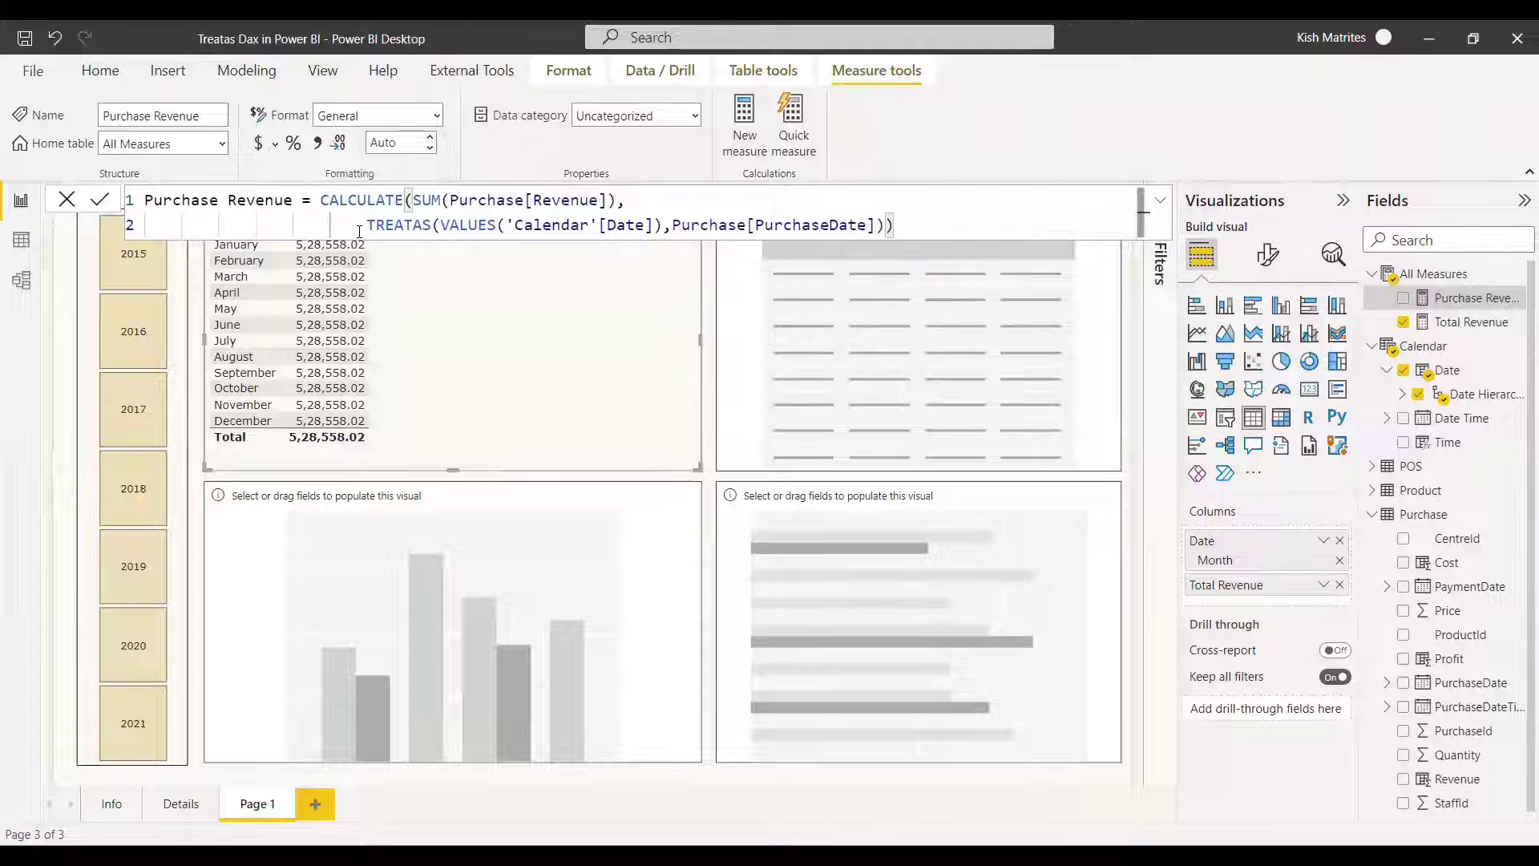
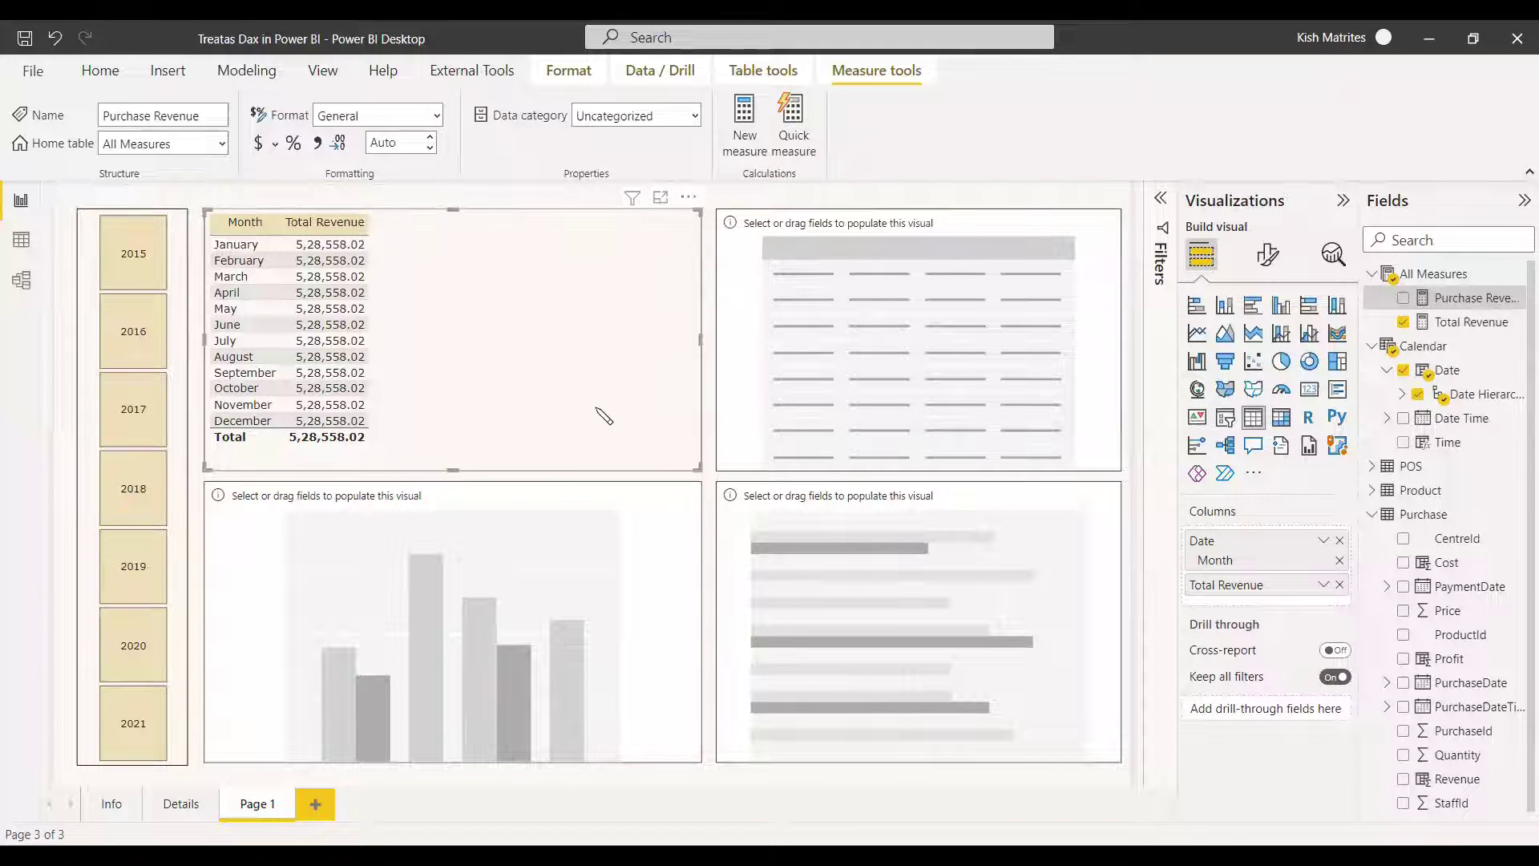
# Step: Add Purchase Revenue to the monthly table and test it with the year slicer on 2016, clearing the filter again
pyautogui.click(1403, 299)
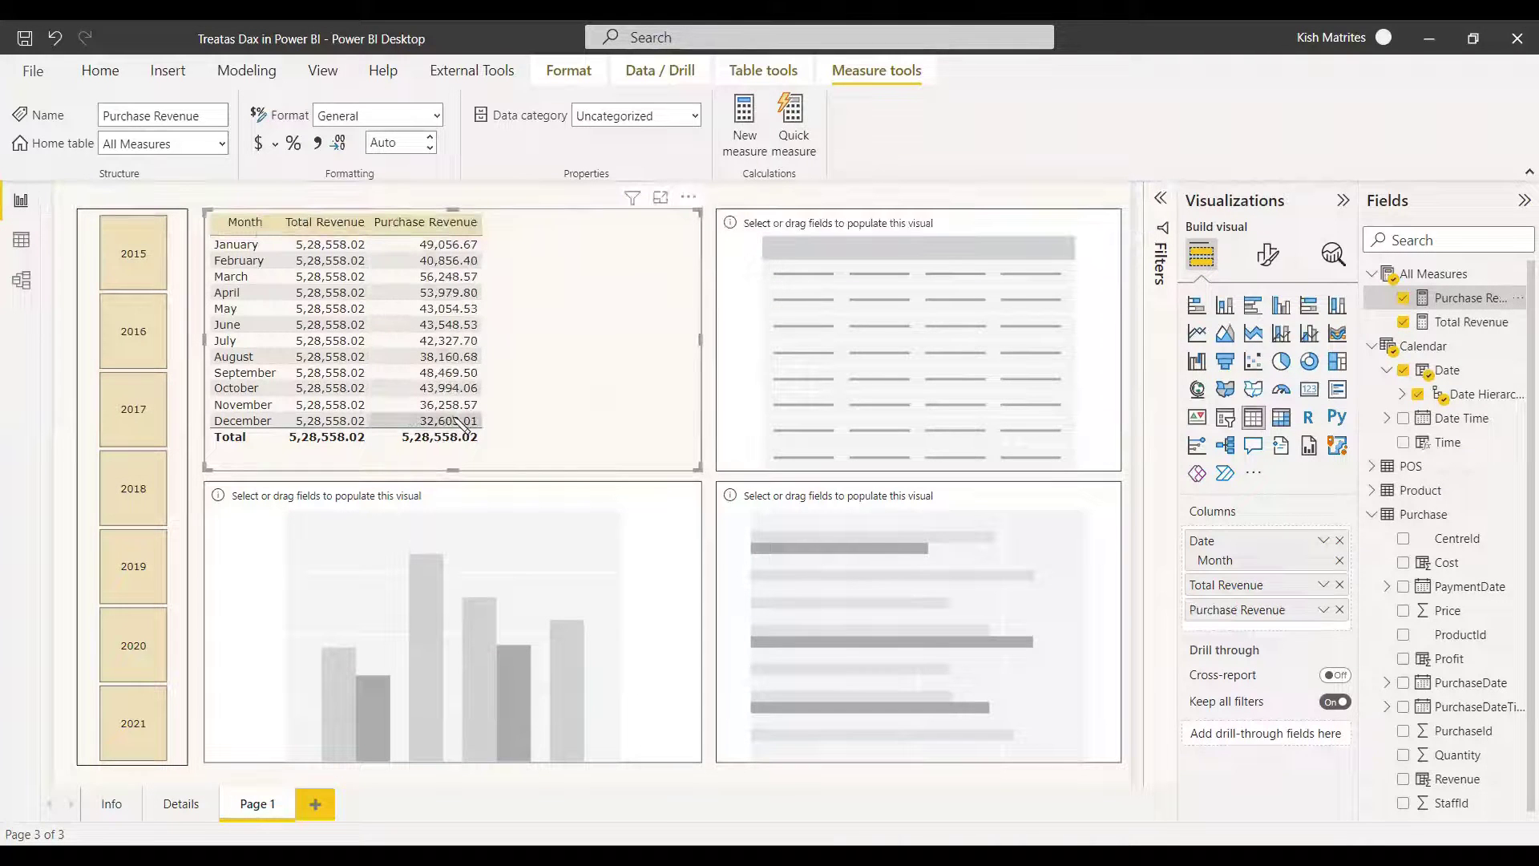
pyautogui.click(135, 333)
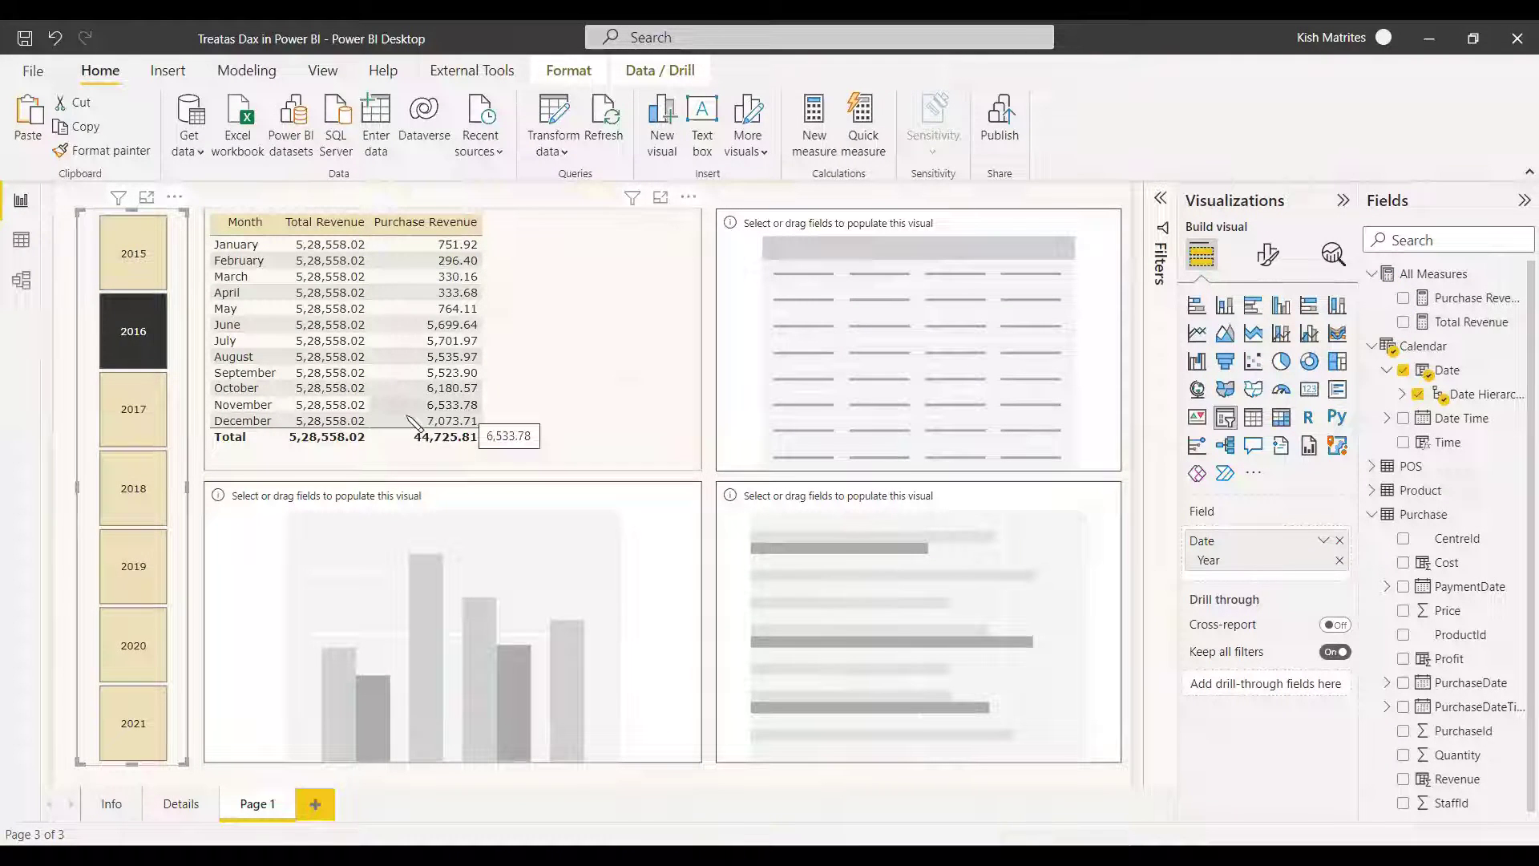
pyautogui.click(635, 388)
# Step: Populate the lower-left column chart with the Calendar date's Month on the X-axis and Purchase Revenue on the Y-axis
pyautogui.click(679, 589)
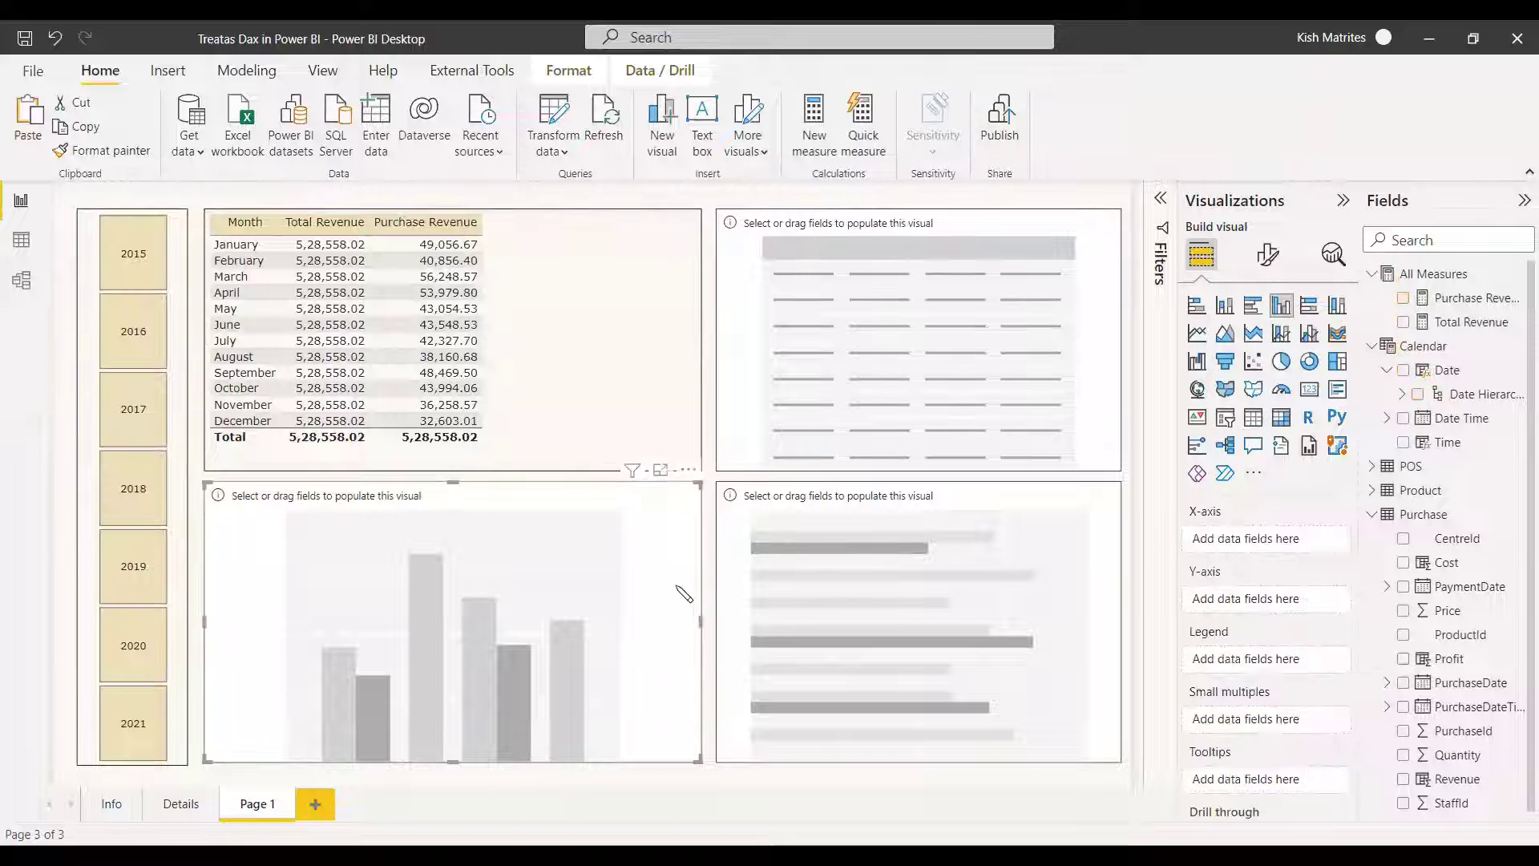
pyautogui.click(1403, 370)
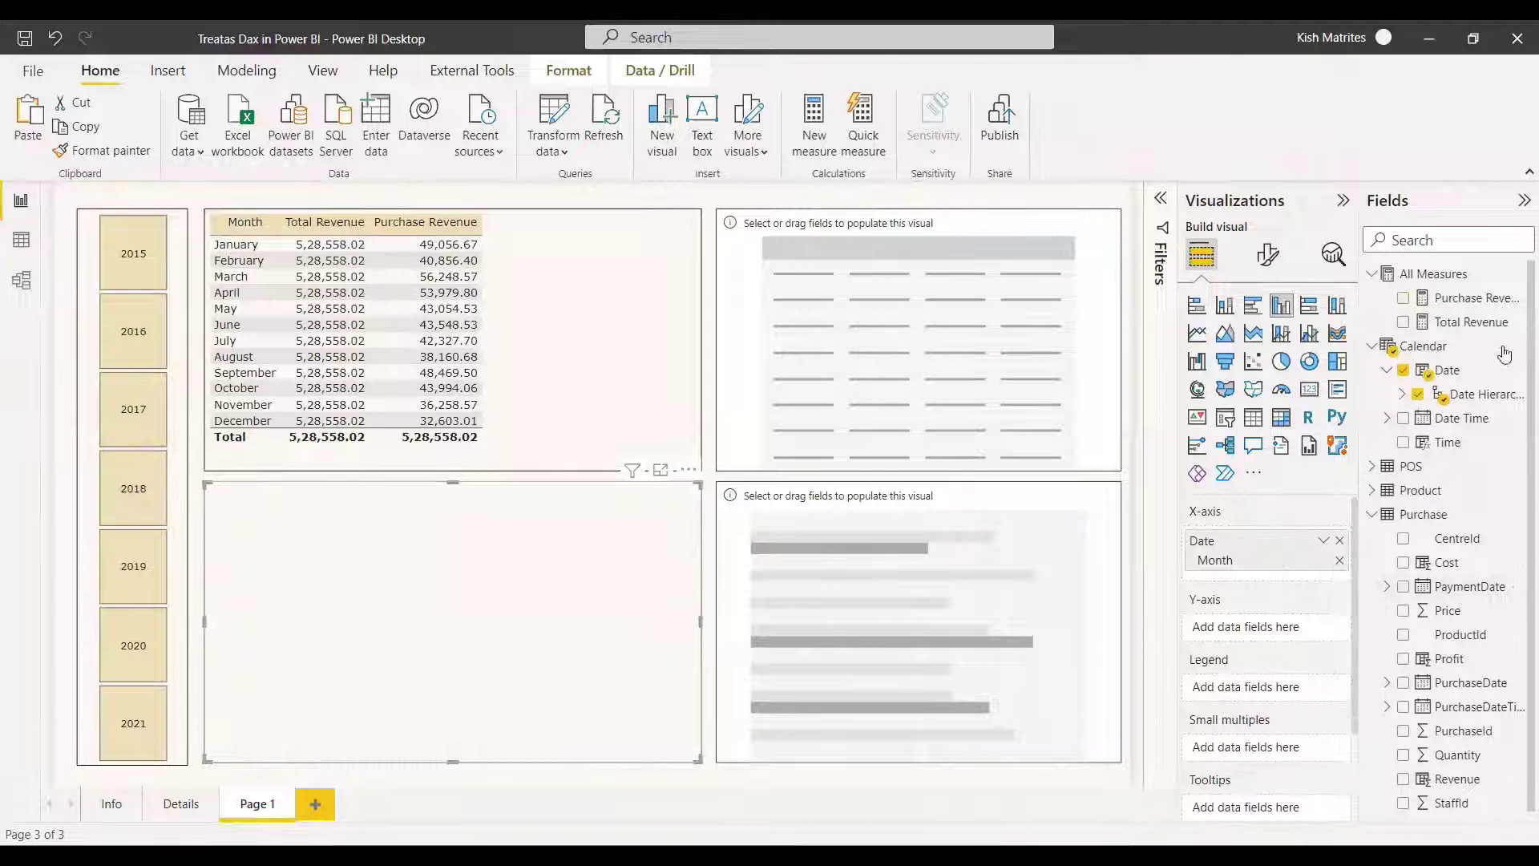
pyautogui.click(1403, 298)
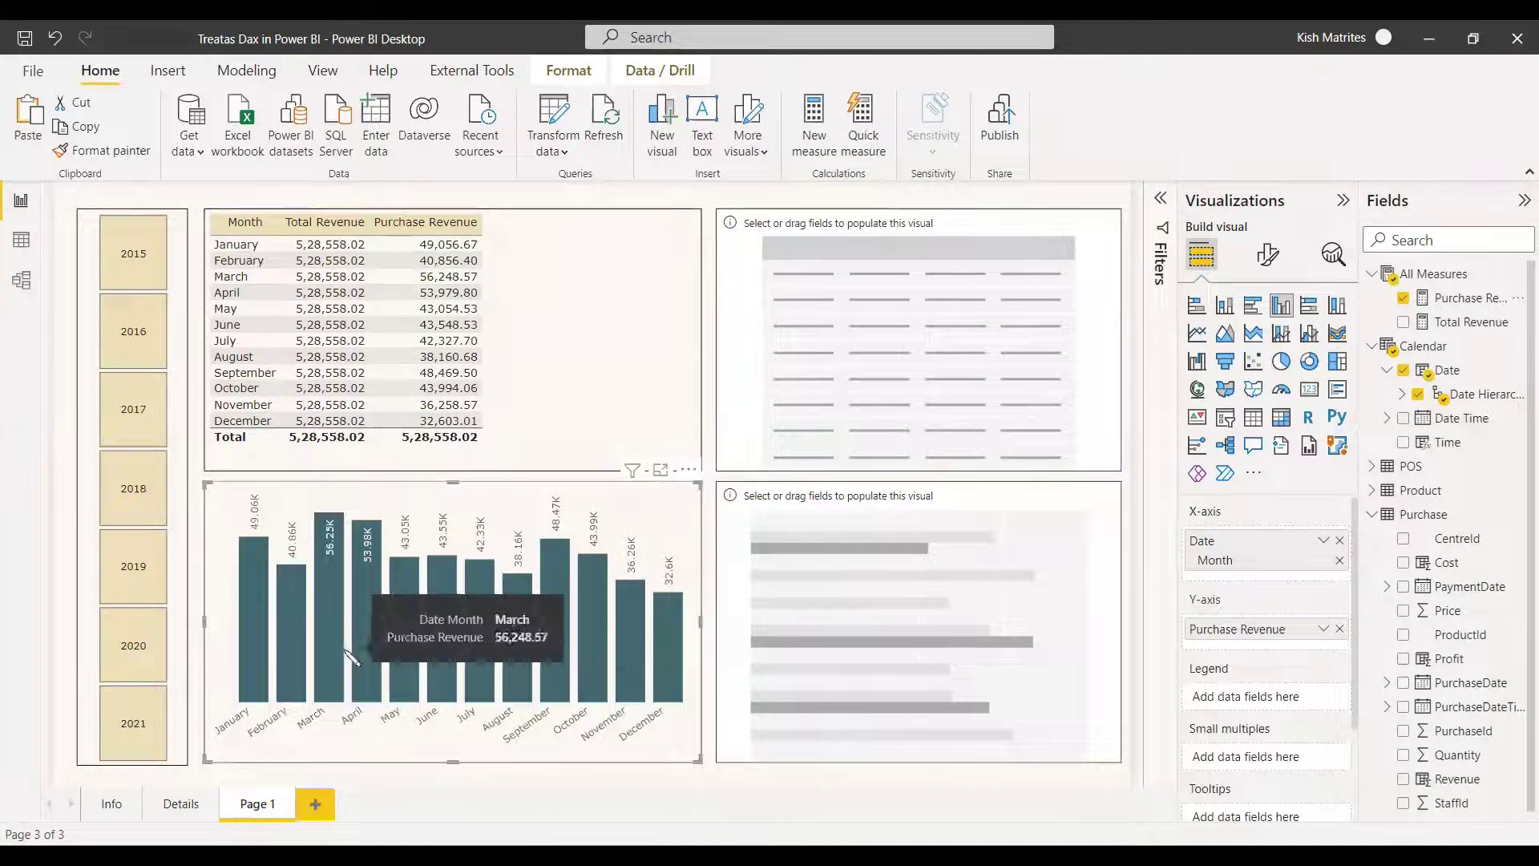
# Step: Test the column chart and monthly table with the year slicer on 2015, 2017 and 2019, clearing the filter again
pyautogui.click(155, 250)
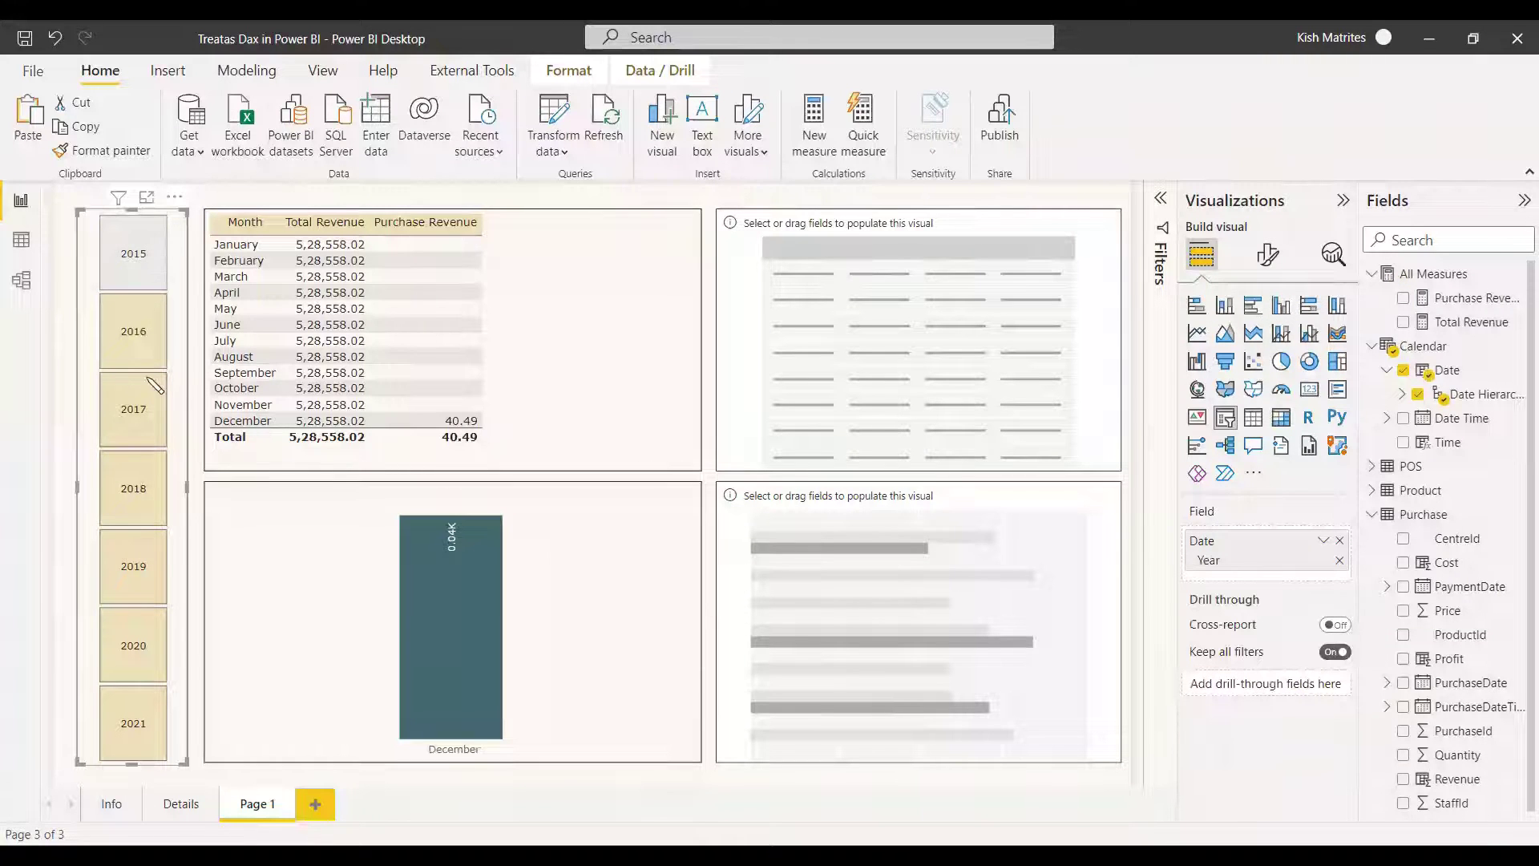
pyautogui.click(144, 408)
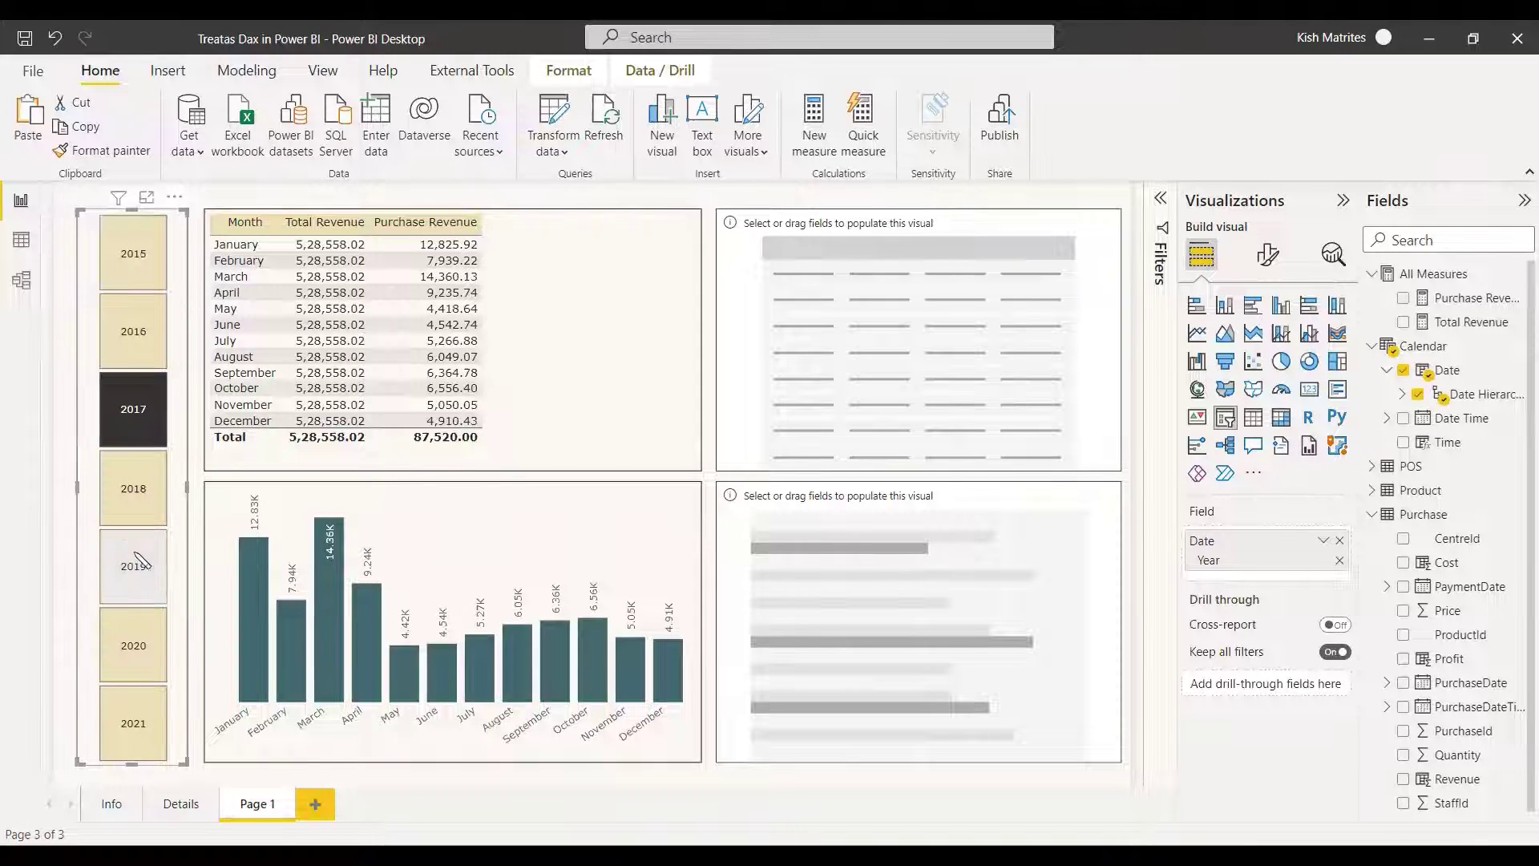
pyautogui.click(149, 573)
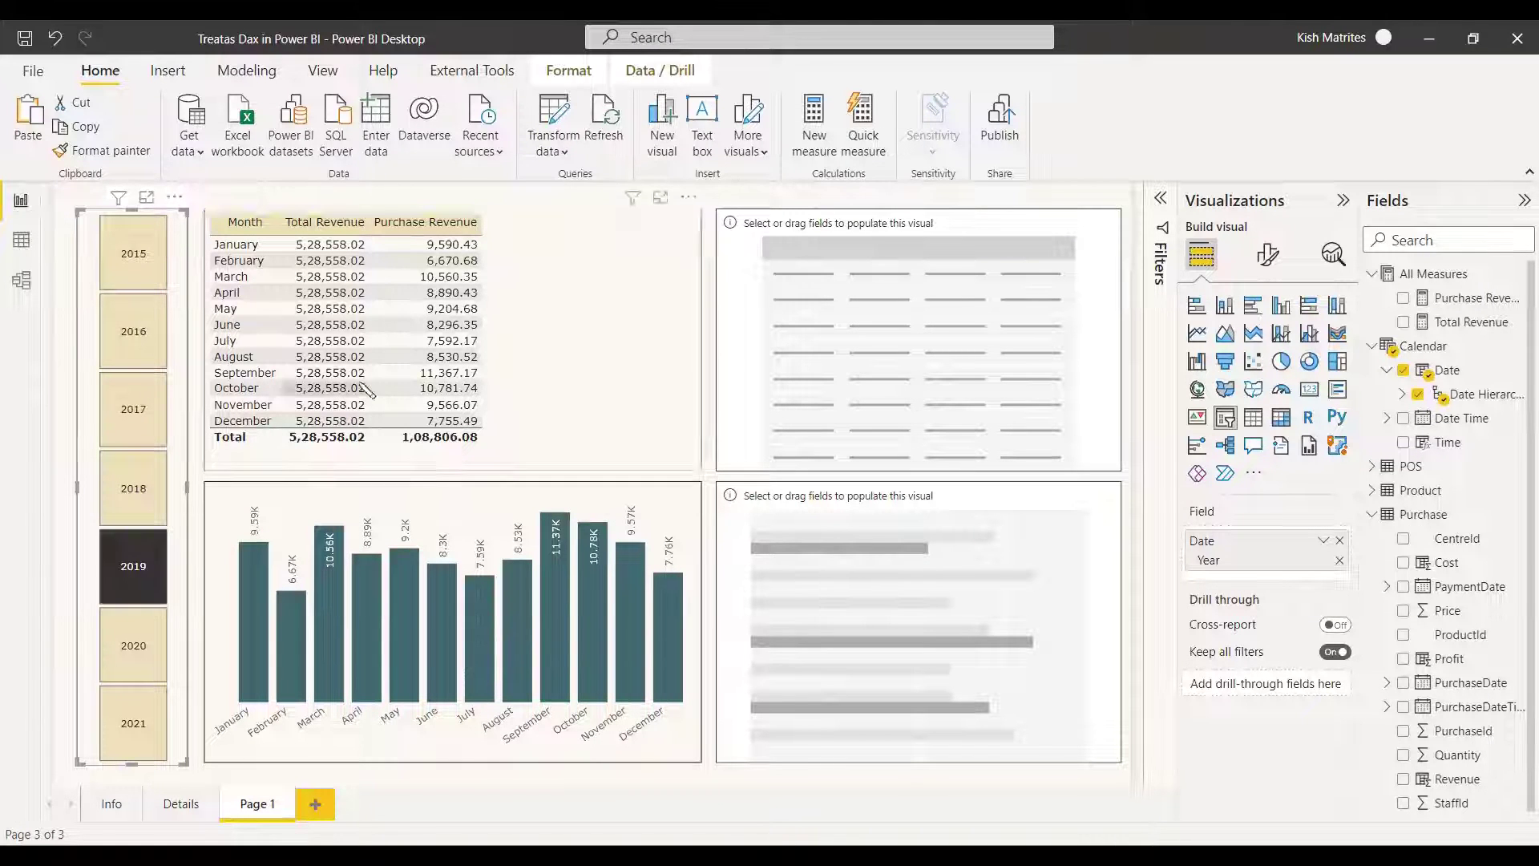
pyautogui.click(147, 568)
# Step: Fill the empty table with the Calendar date's Year, Total Revenue and Purchase Revenue, and test it with the 2018 slicer filter, clearing it again
pyautogui.click(1032, 389)
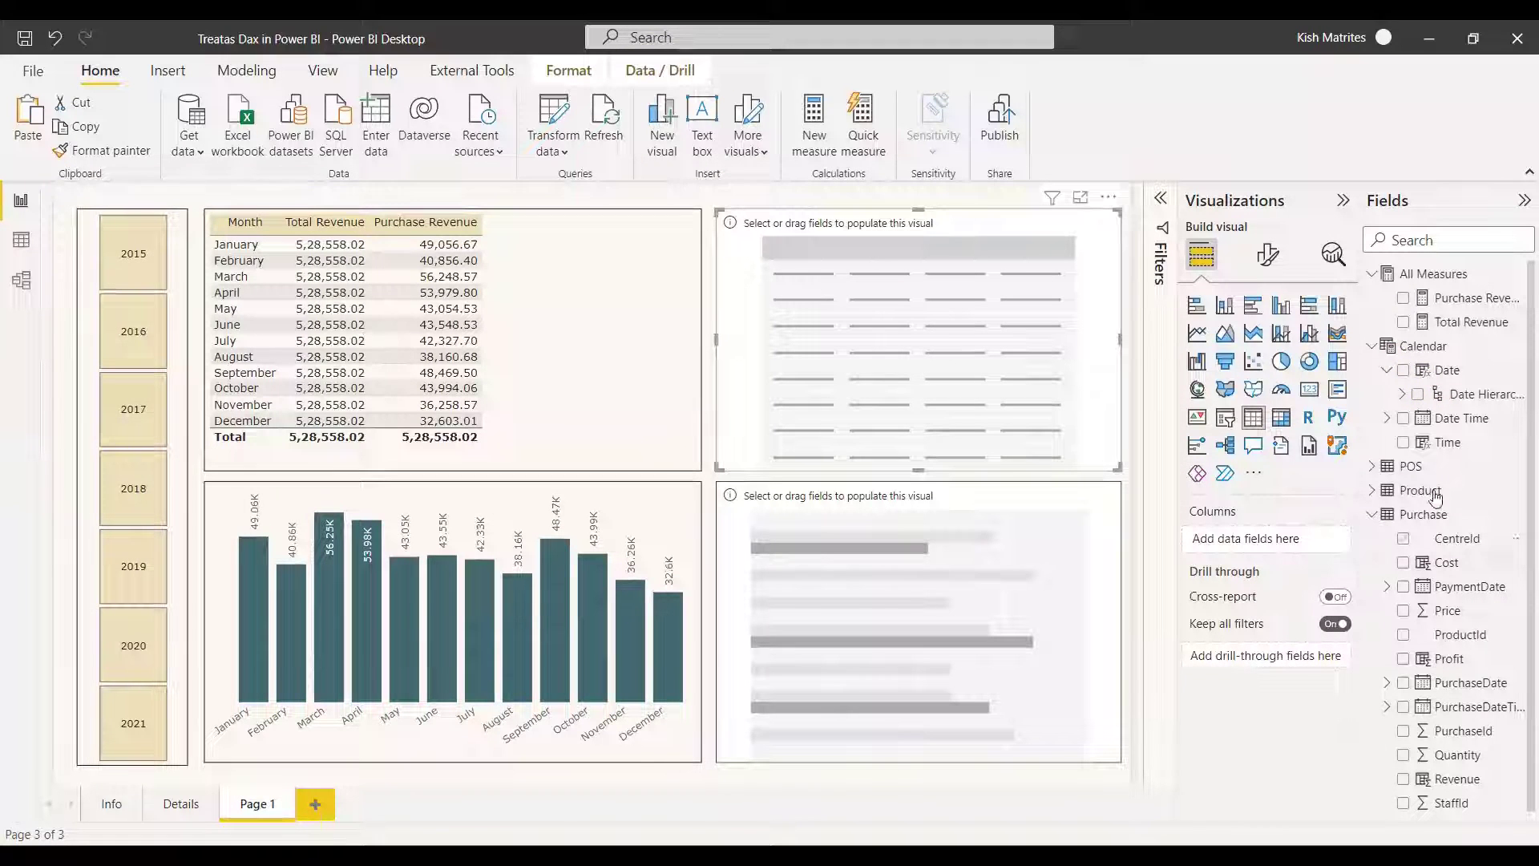
pyautogui.click(1403, 369)
pyautogui.click(1404, 322)
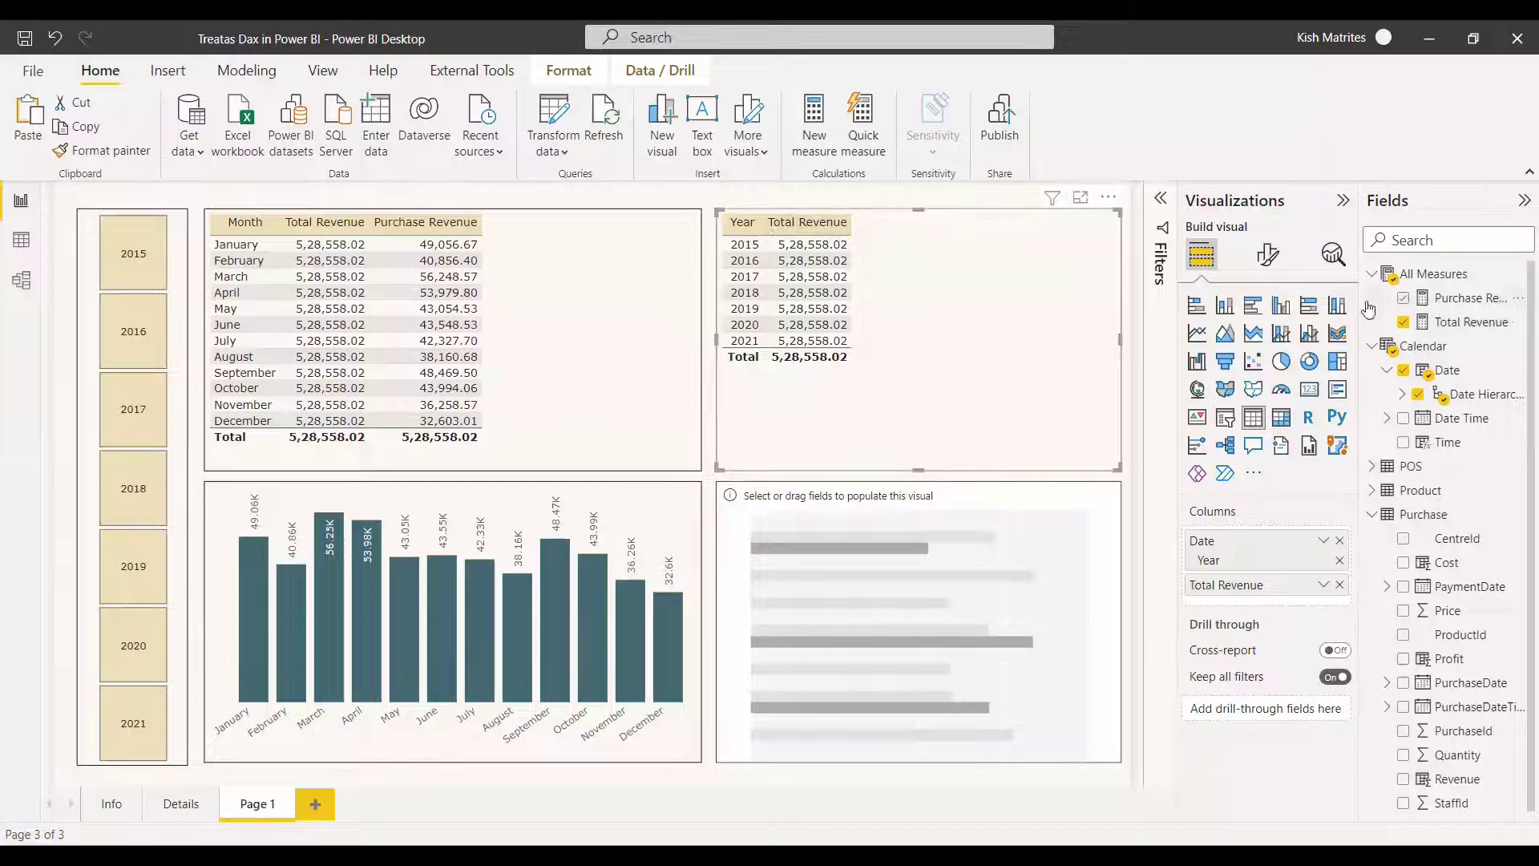
pyautogui.click(1403, 298)
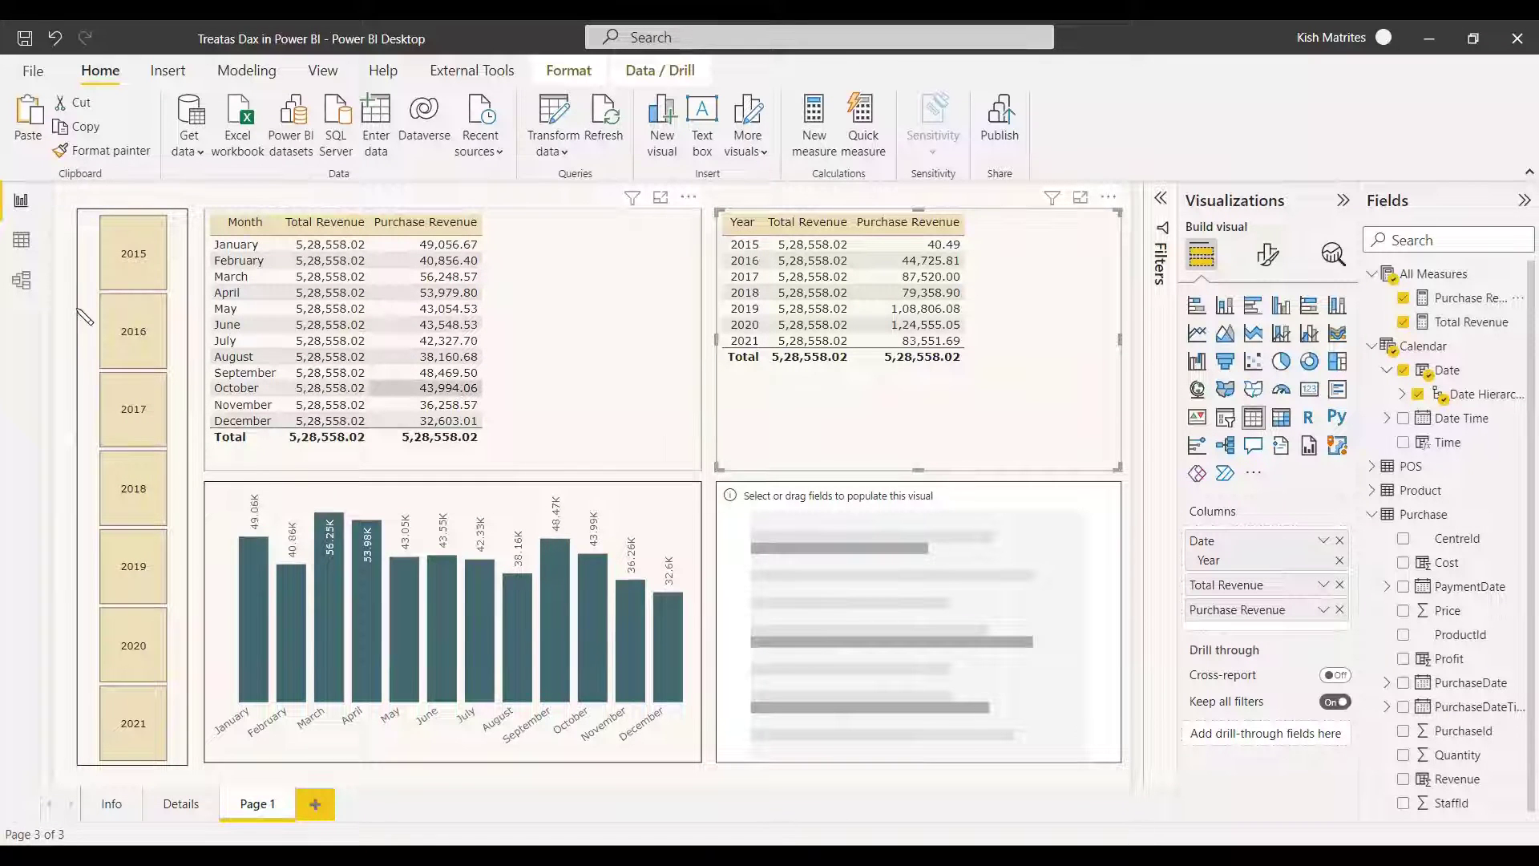
pyautogui.click(136, 484)
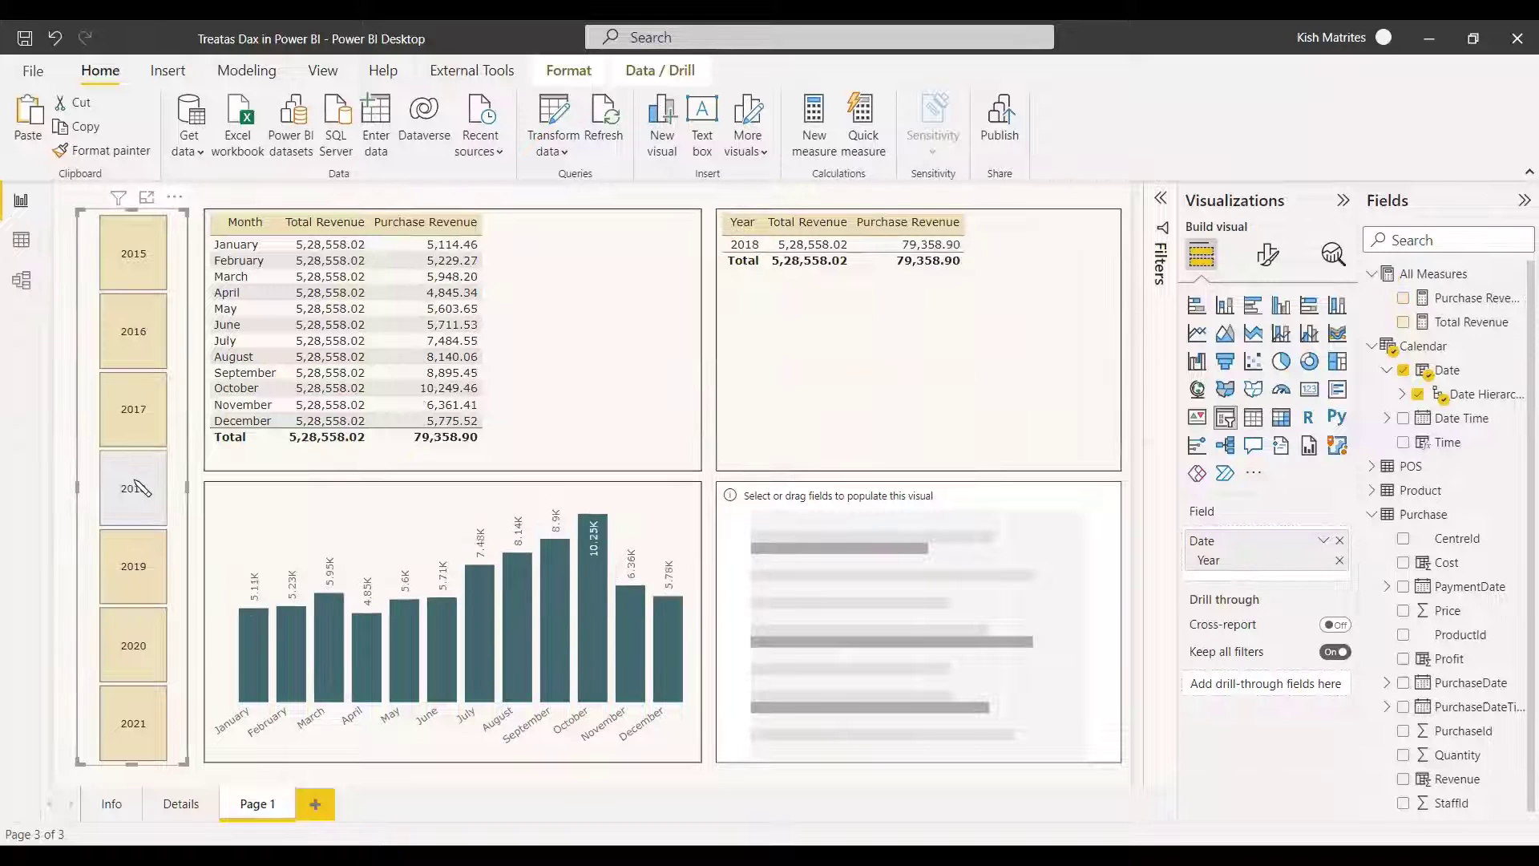
pyautogui.click(133, 488)
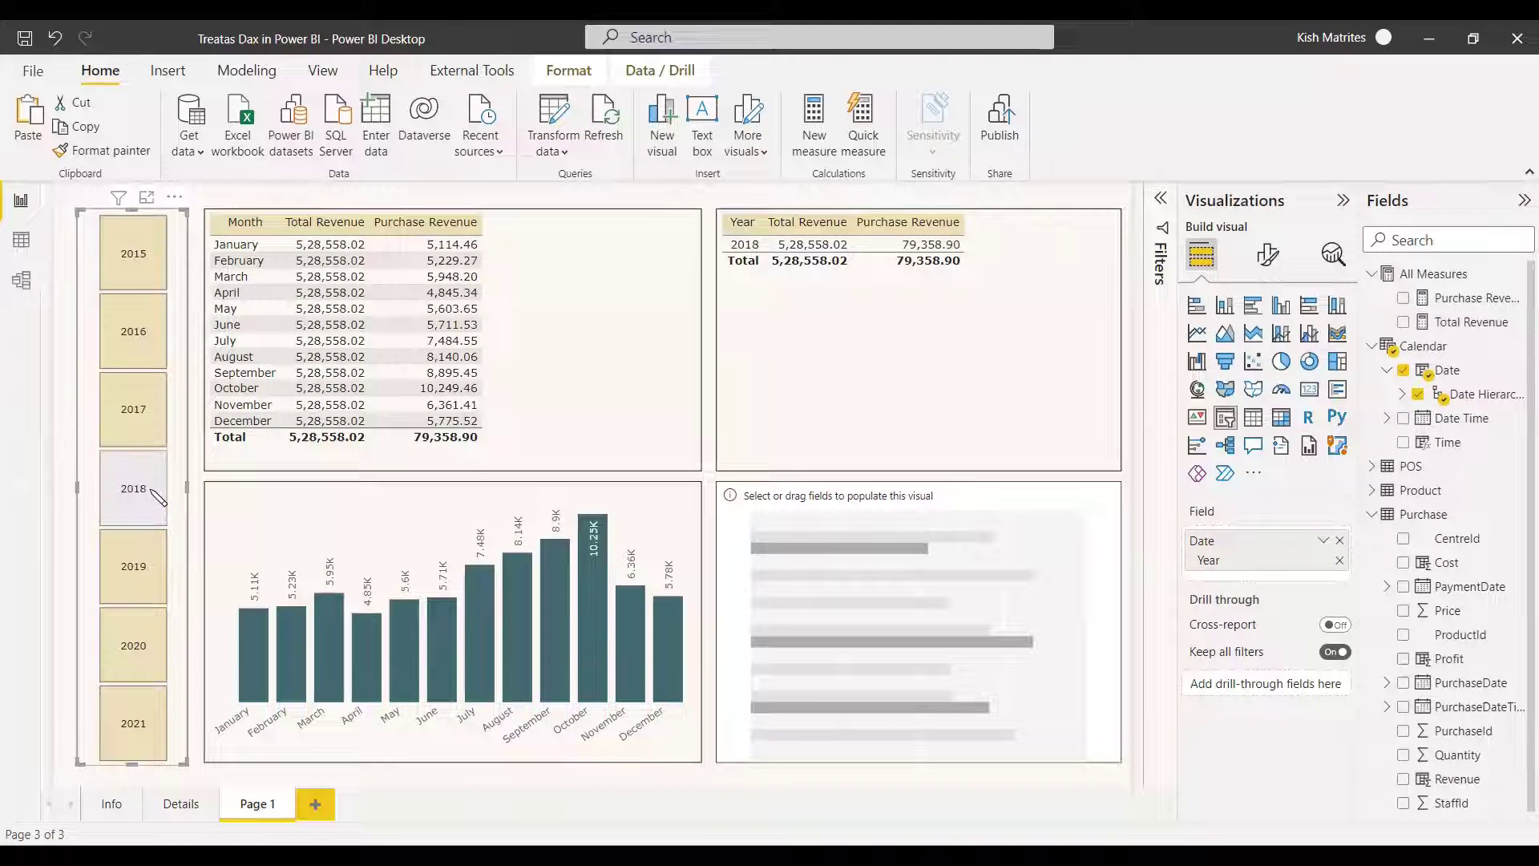
# Step: Populate the empty bar chart with the Calendar date's Year and Purchase Revenue, and check it against the 2018 slicer filter
pyautogui.click(1052, 528)
pyautogui.click(1403, 370)
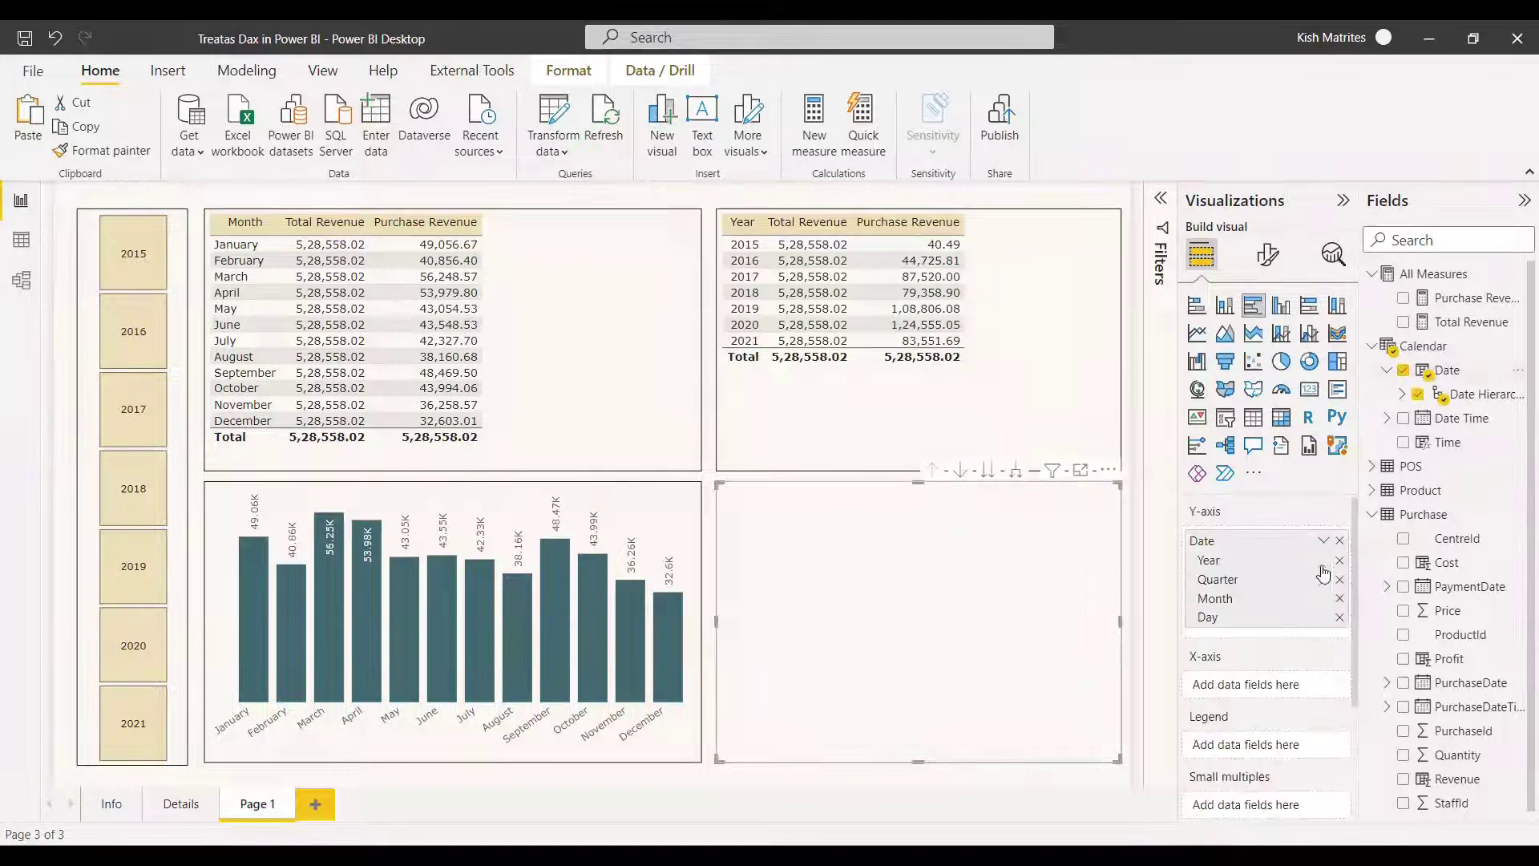
pyautogui.click(1340, 579)
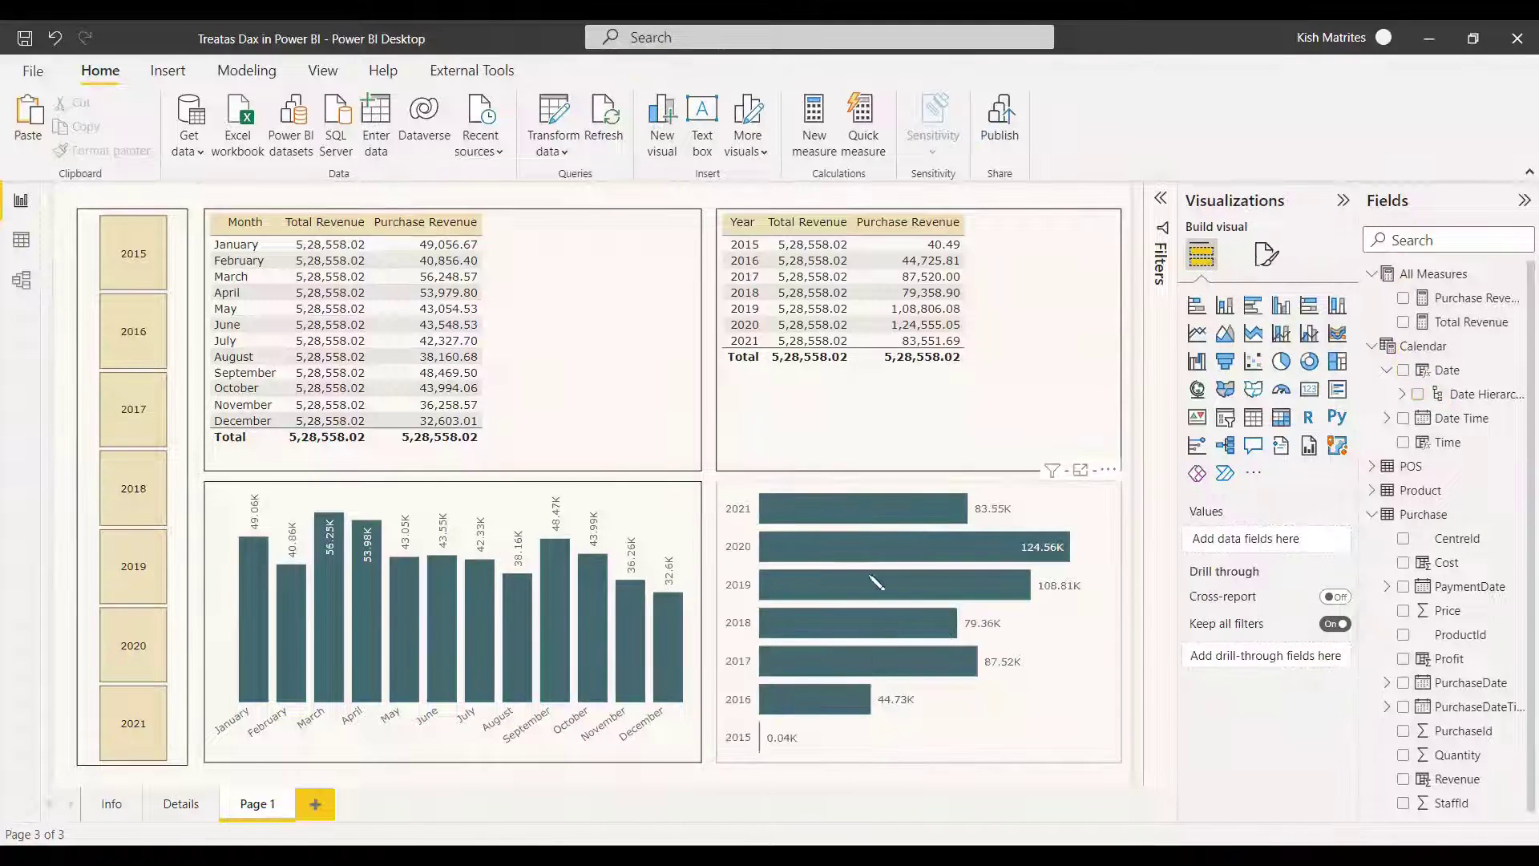
pyautogui.click(133, 489)
pyautogui.click(133, 488)
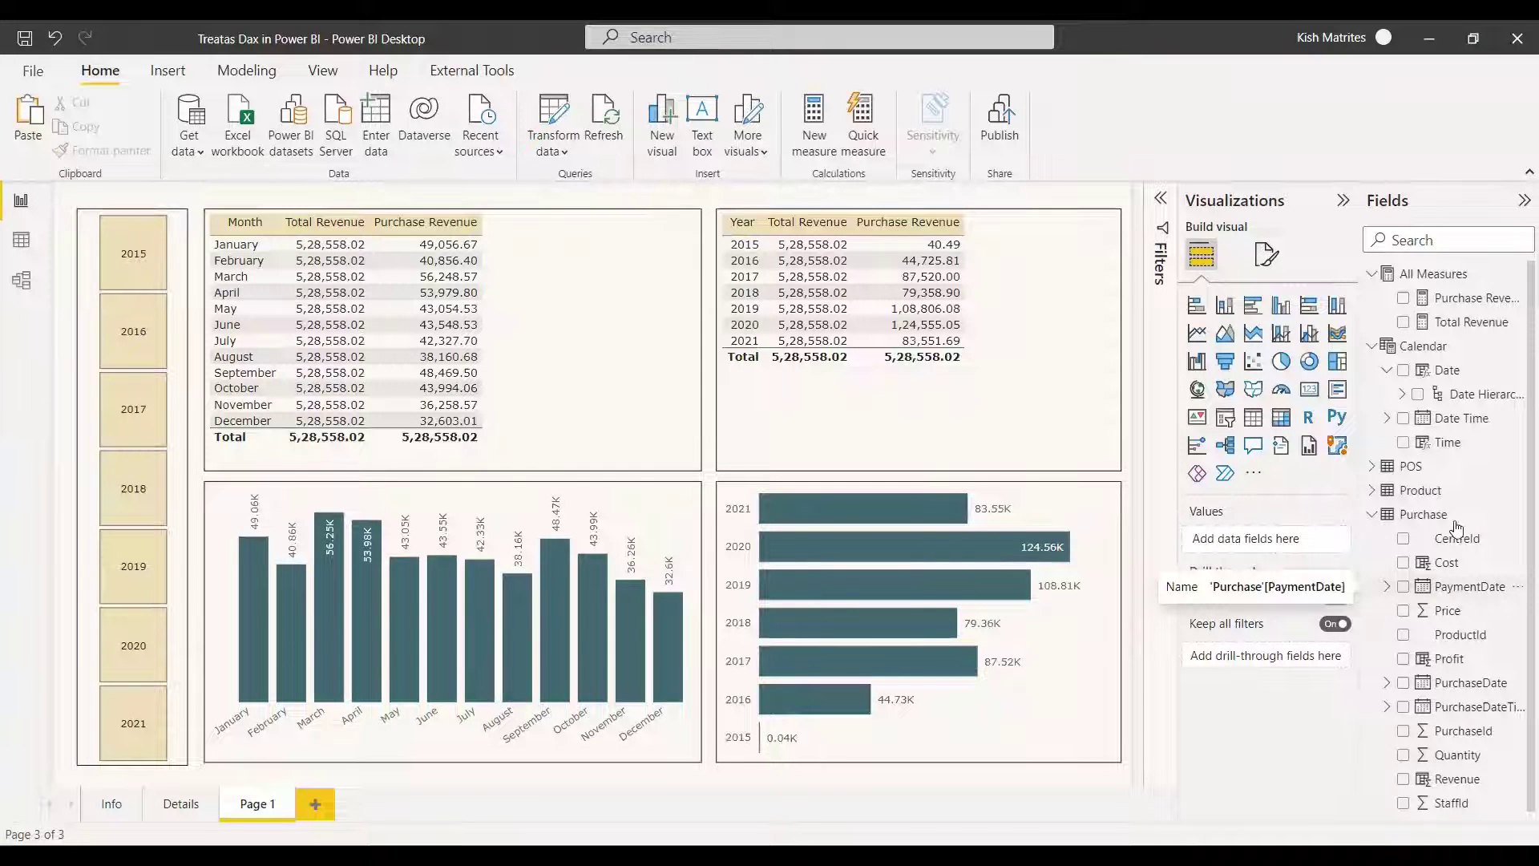
# Step: Start a new measure named Payment Revenue in the All Measures table
pyautogui.click(1517, 273)
pyautogui.press('Escape')
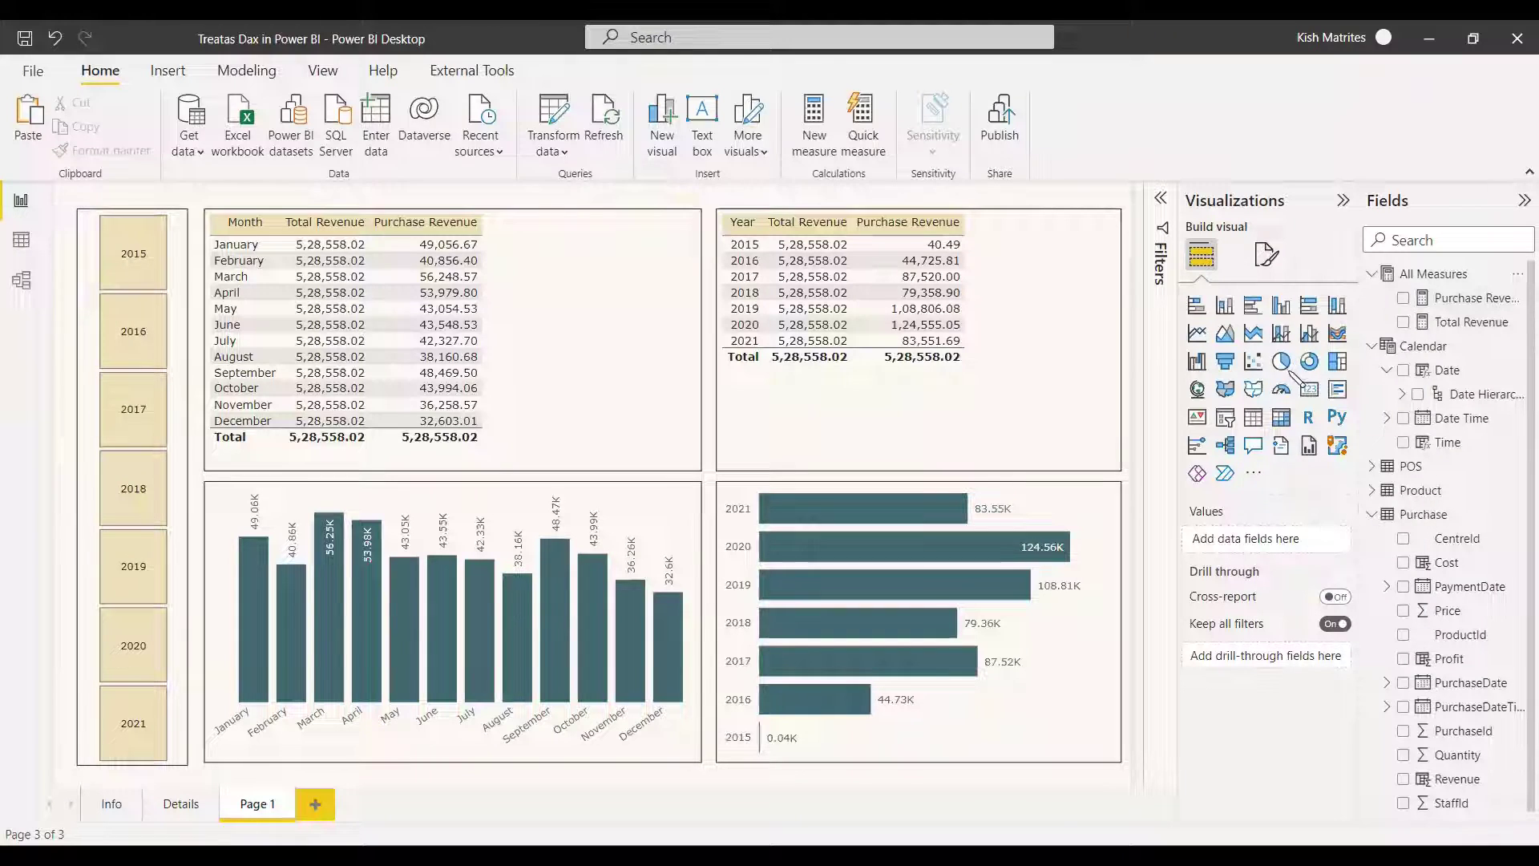
pyautogui.write('Rev')
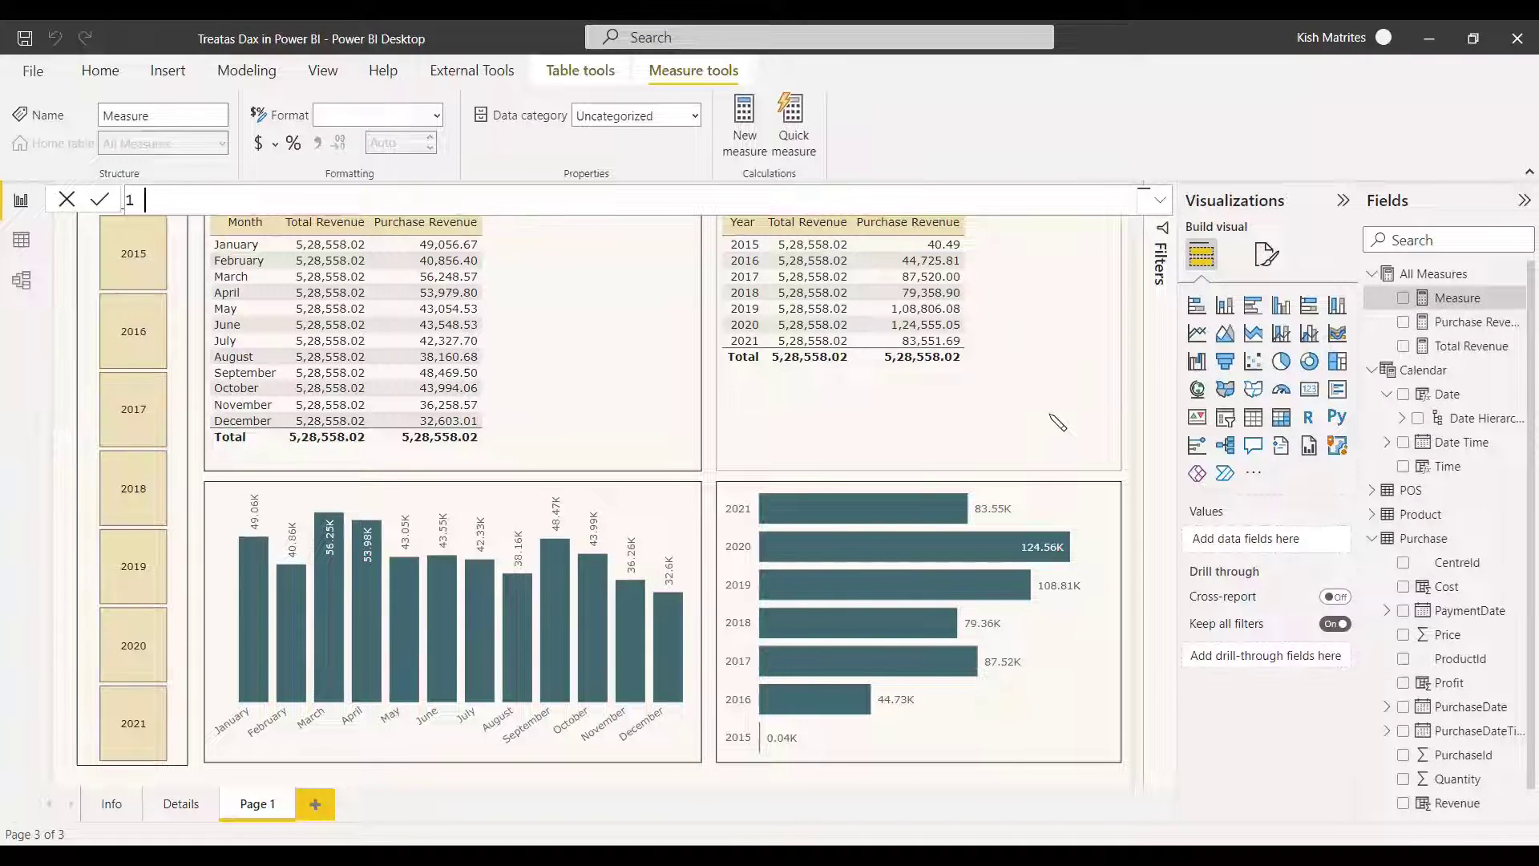
pyautogui.write('ayment ')
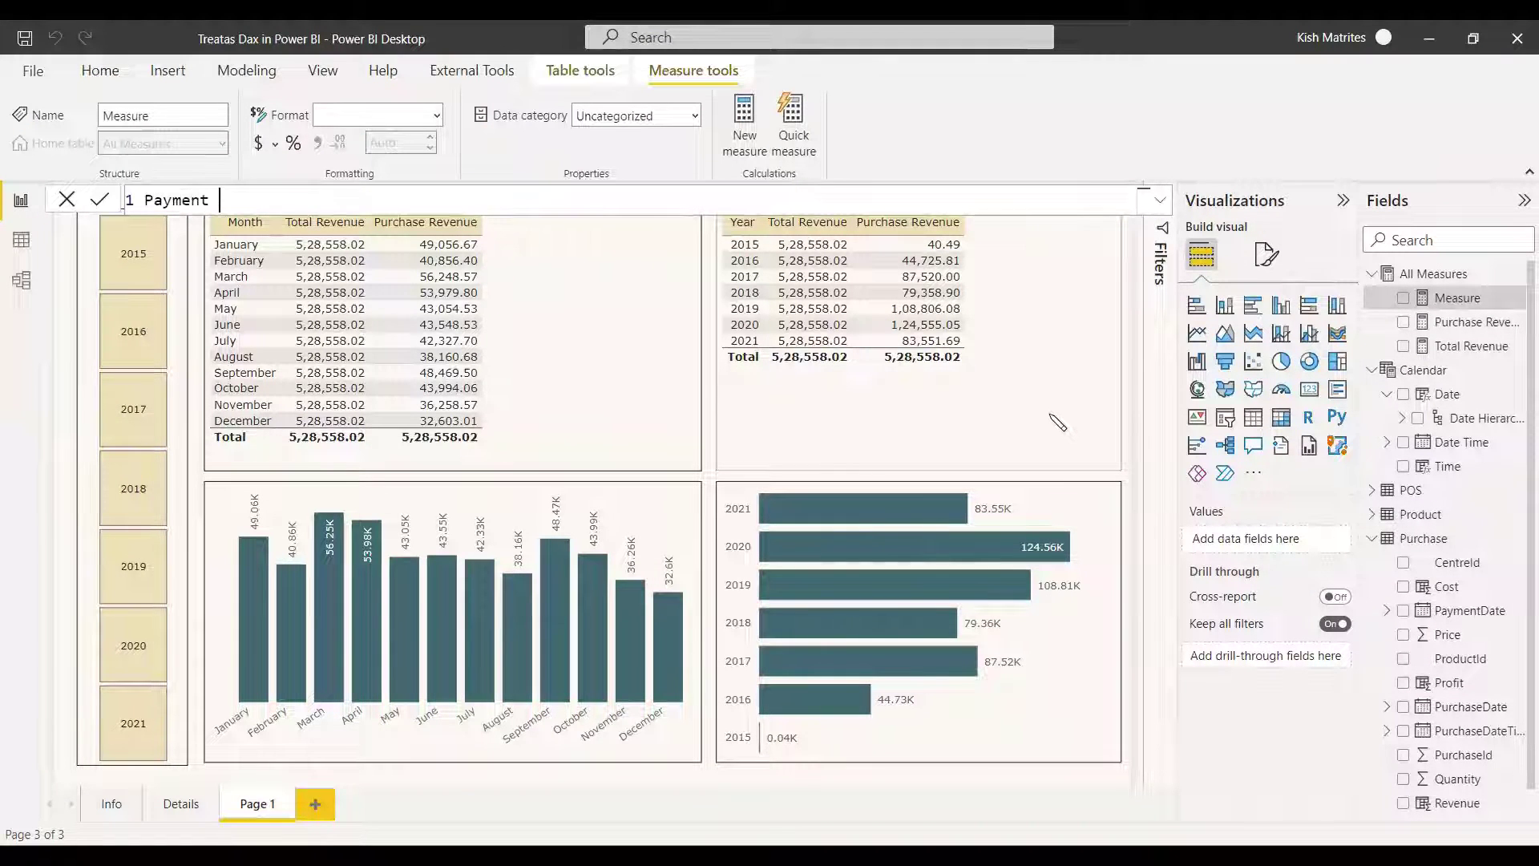
pyautogui.write('Revenue =')
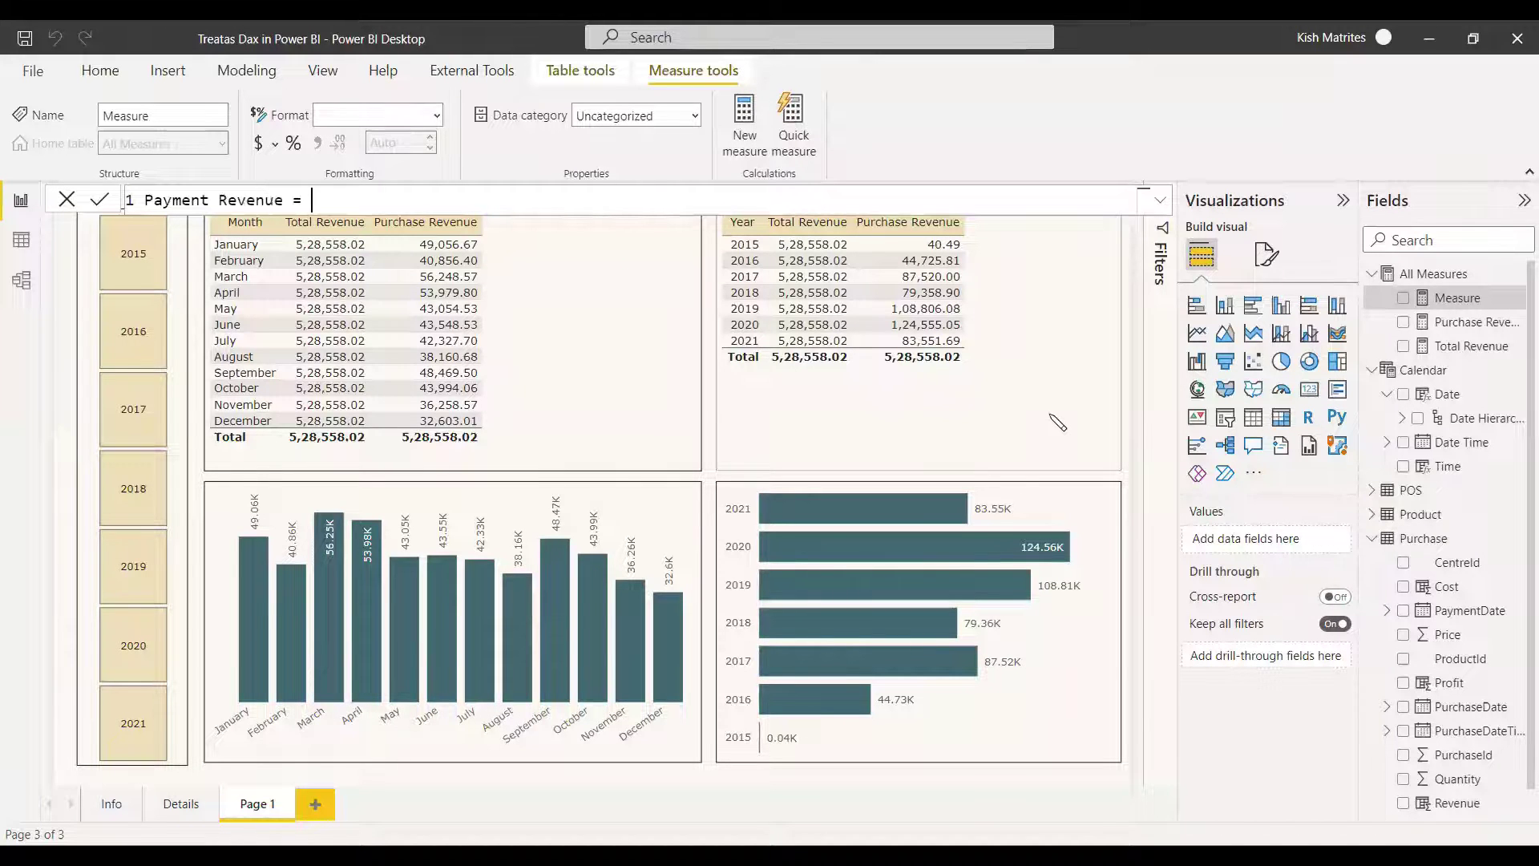
# Step: Begin the Payment Revenue formula with CALCULATE and SUM(Purchase[Revenue]) as its expression
pyautogui.write('ca')
pyautogui.press('Tab')
pyautogui.write('s')
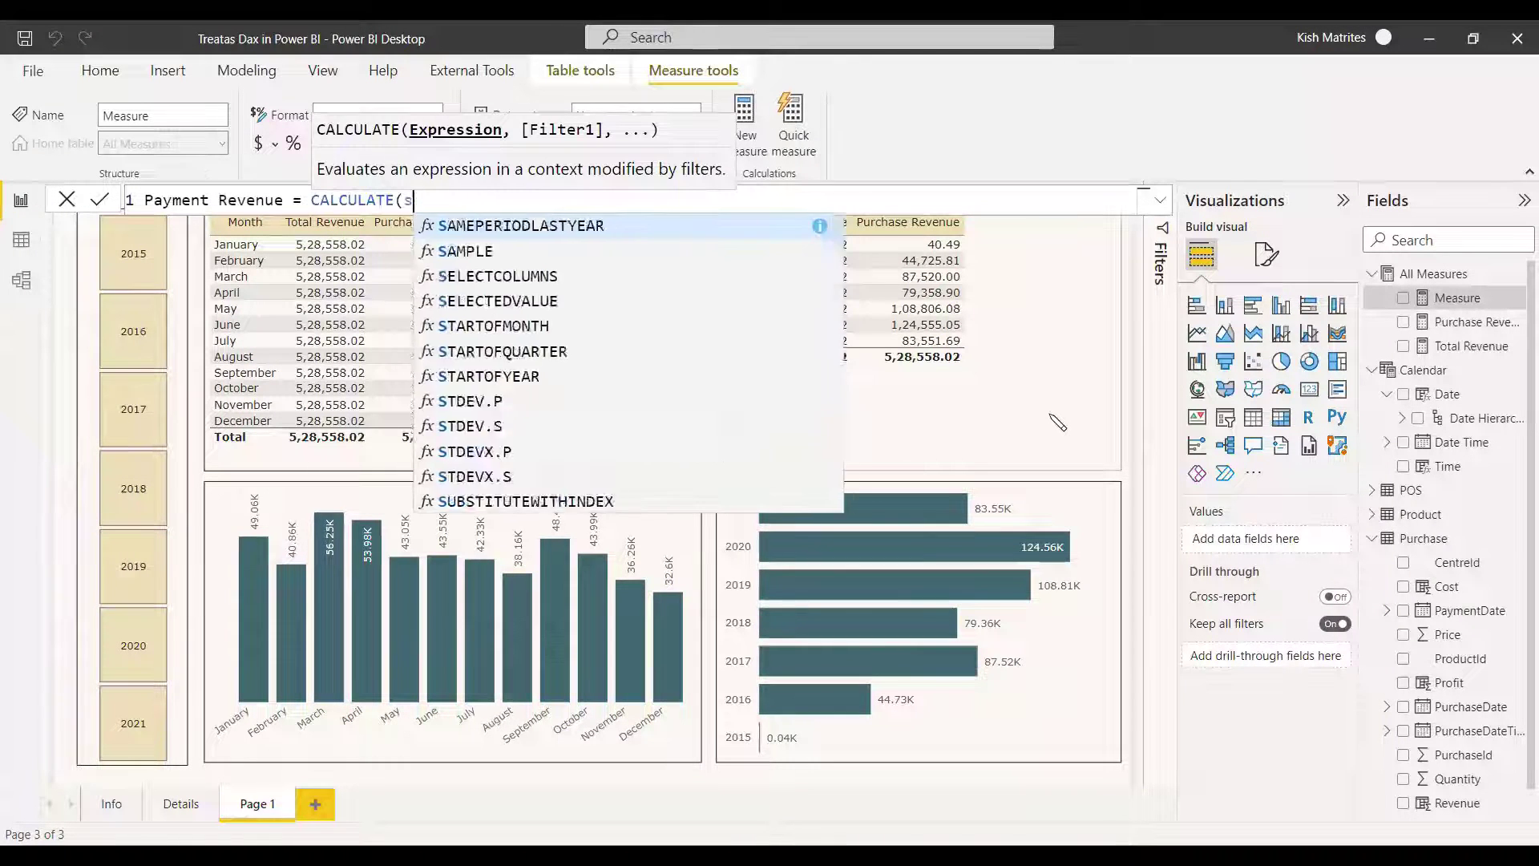
pyautogui.write('um')
pyautogui.press('Tab')
pyautogui.write('rev')
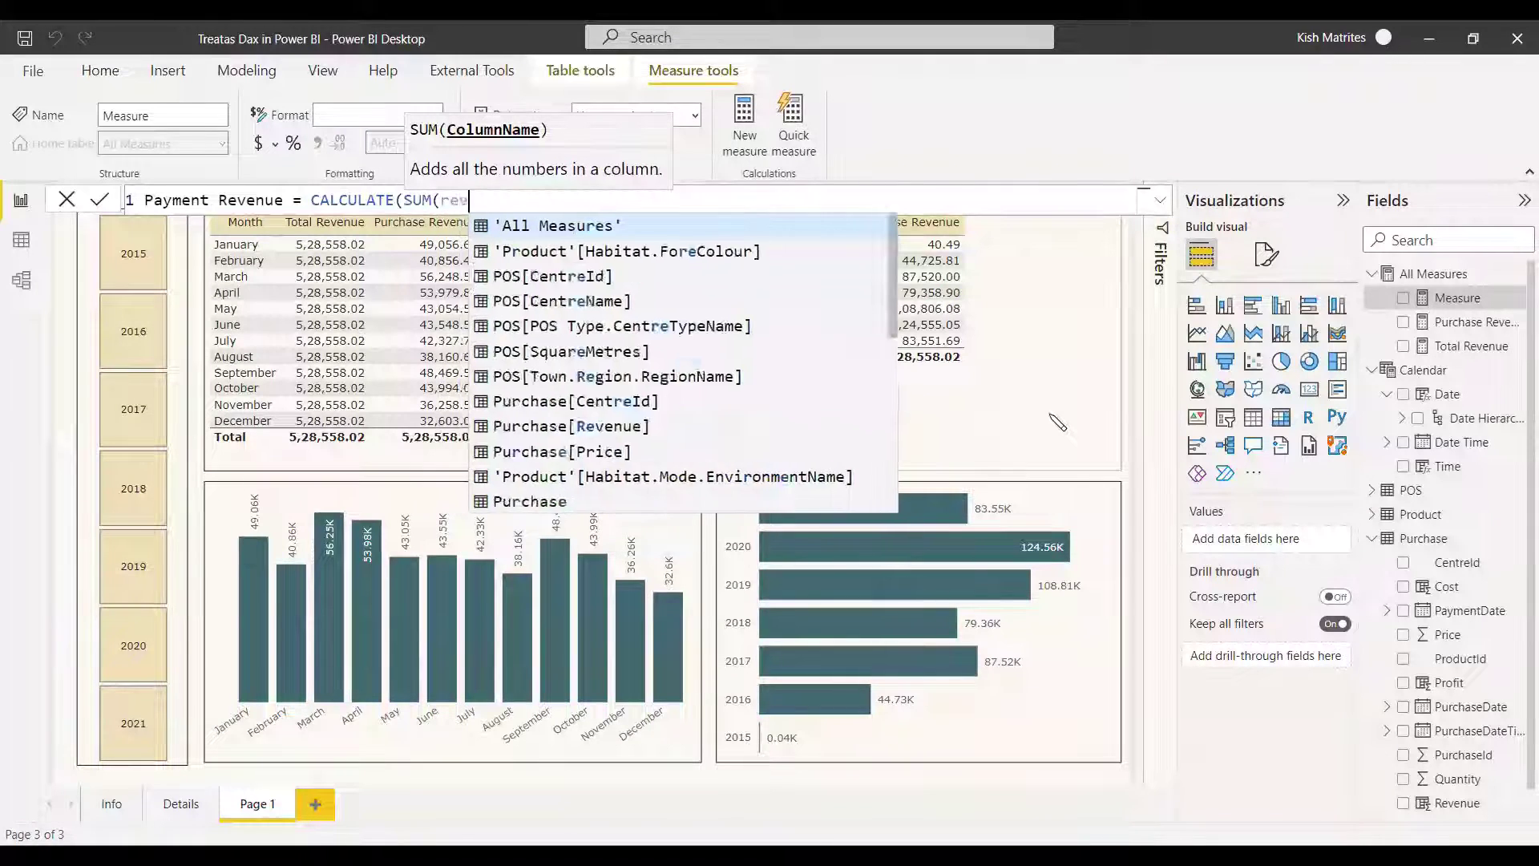
pyautogui.write('e')
pyautogui.press('Tab')
pyautogui.write(')')
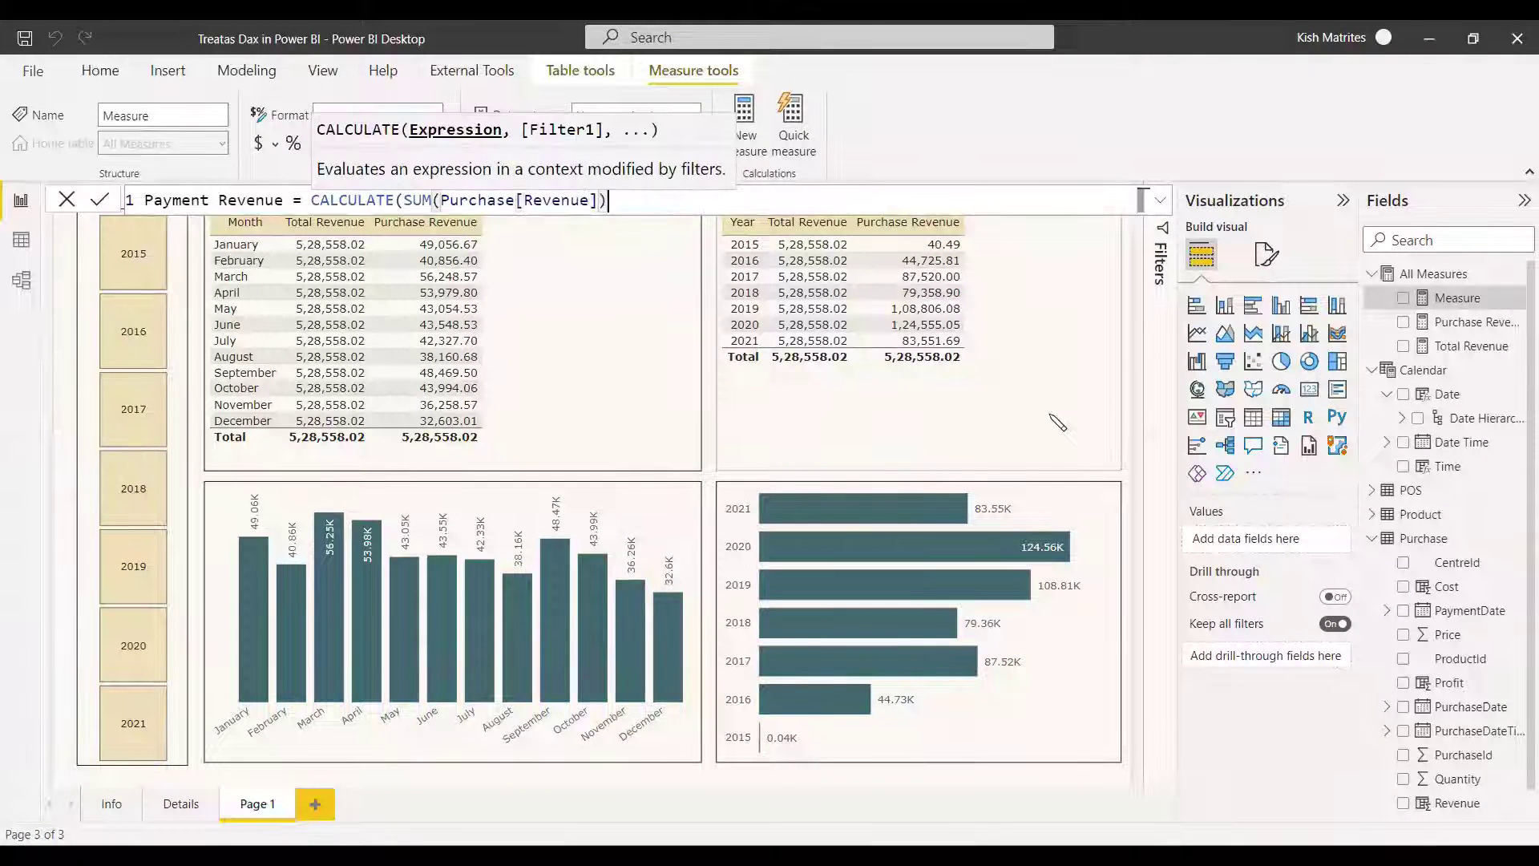
# Step: Add a TREATAS filter on a second formula line, using VALUES('Calendar'[Date]) as its table expression
pyautogui.write(',')
pyautogui.hotkey('shift', 'Return')
pyautogui.press('Tab')
pyautogui.press('Tab')
pyautogui.press('Tab')
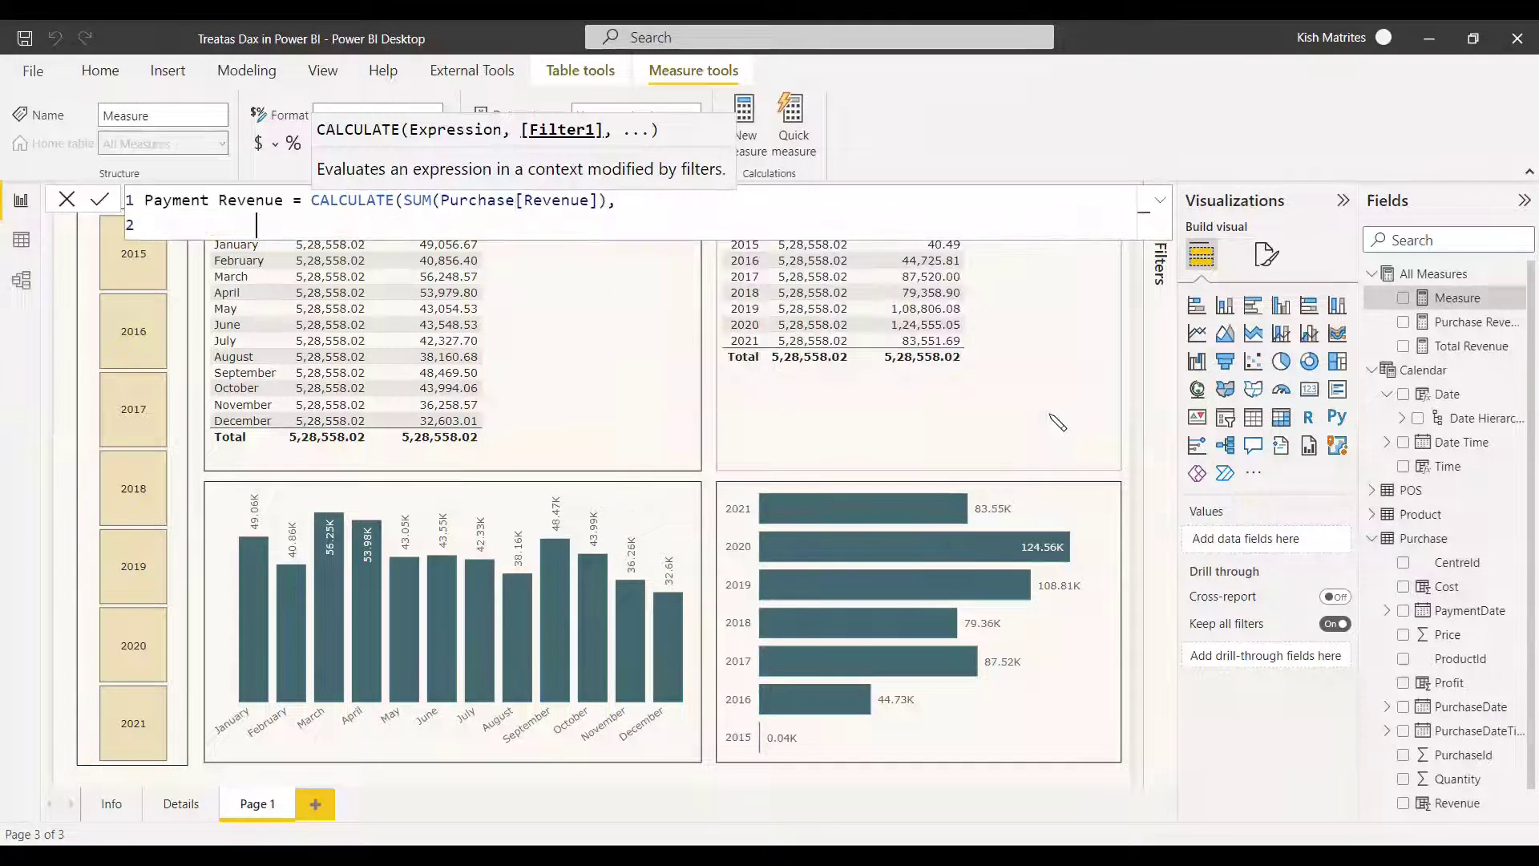
pyautogui.write('TREATAS(')
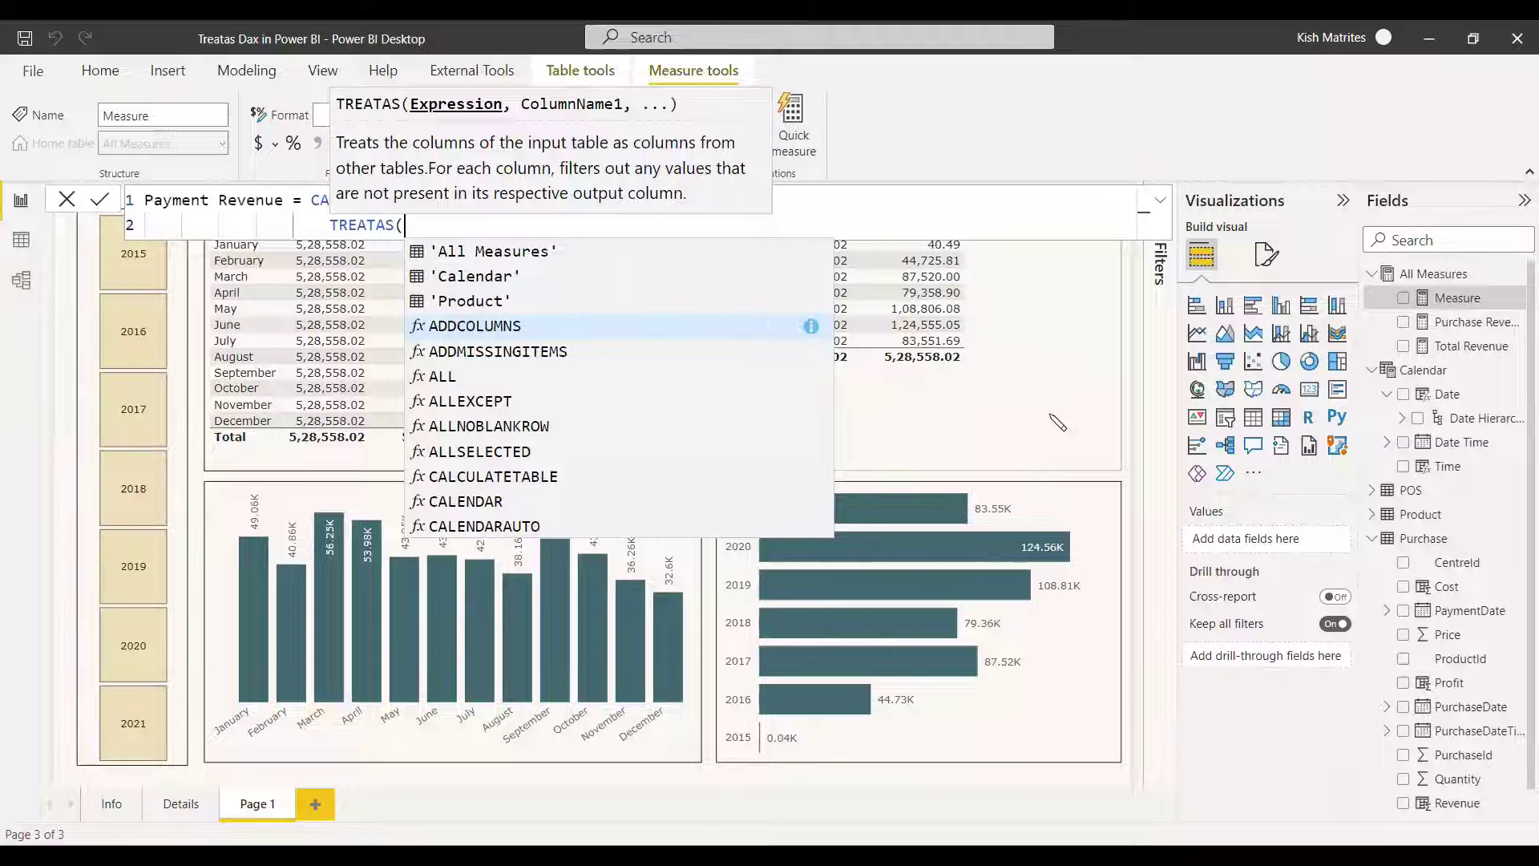
pyautogui.write('v')
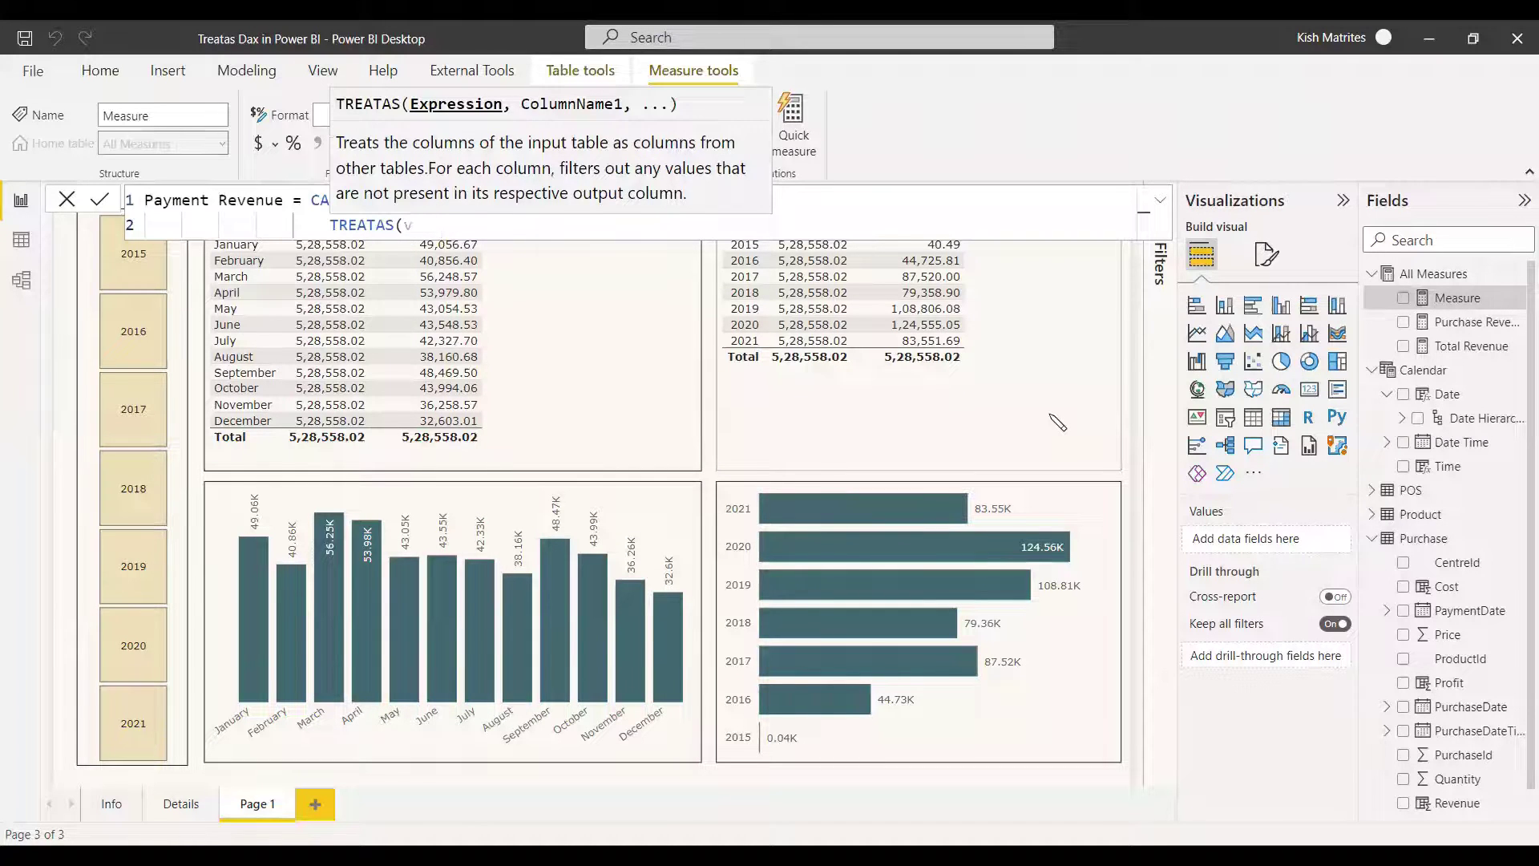
pyautogui.write('aoualues(cal')
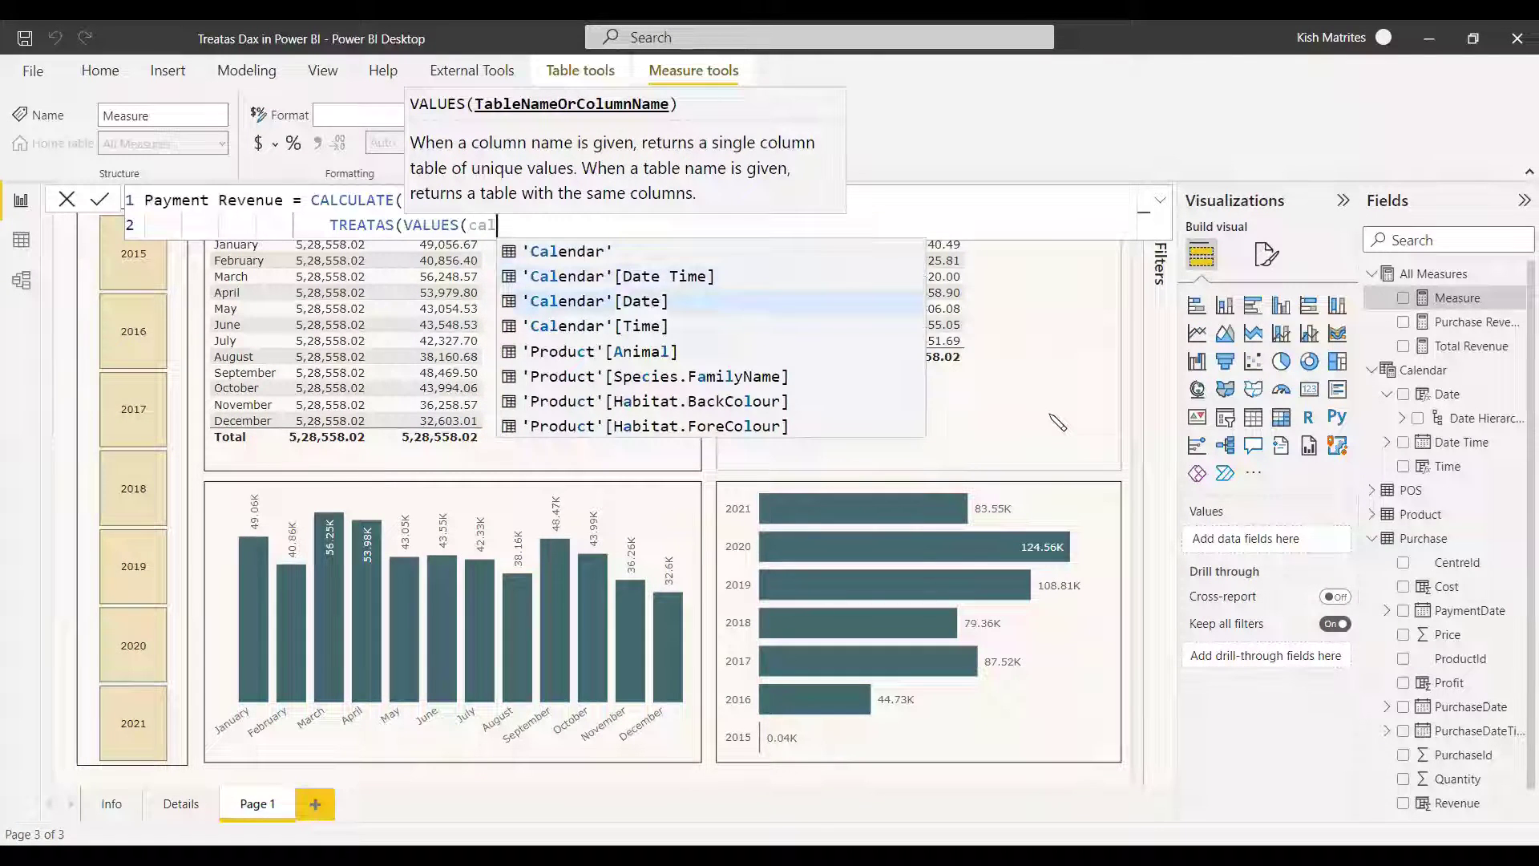
pyautogui.press('Tab')
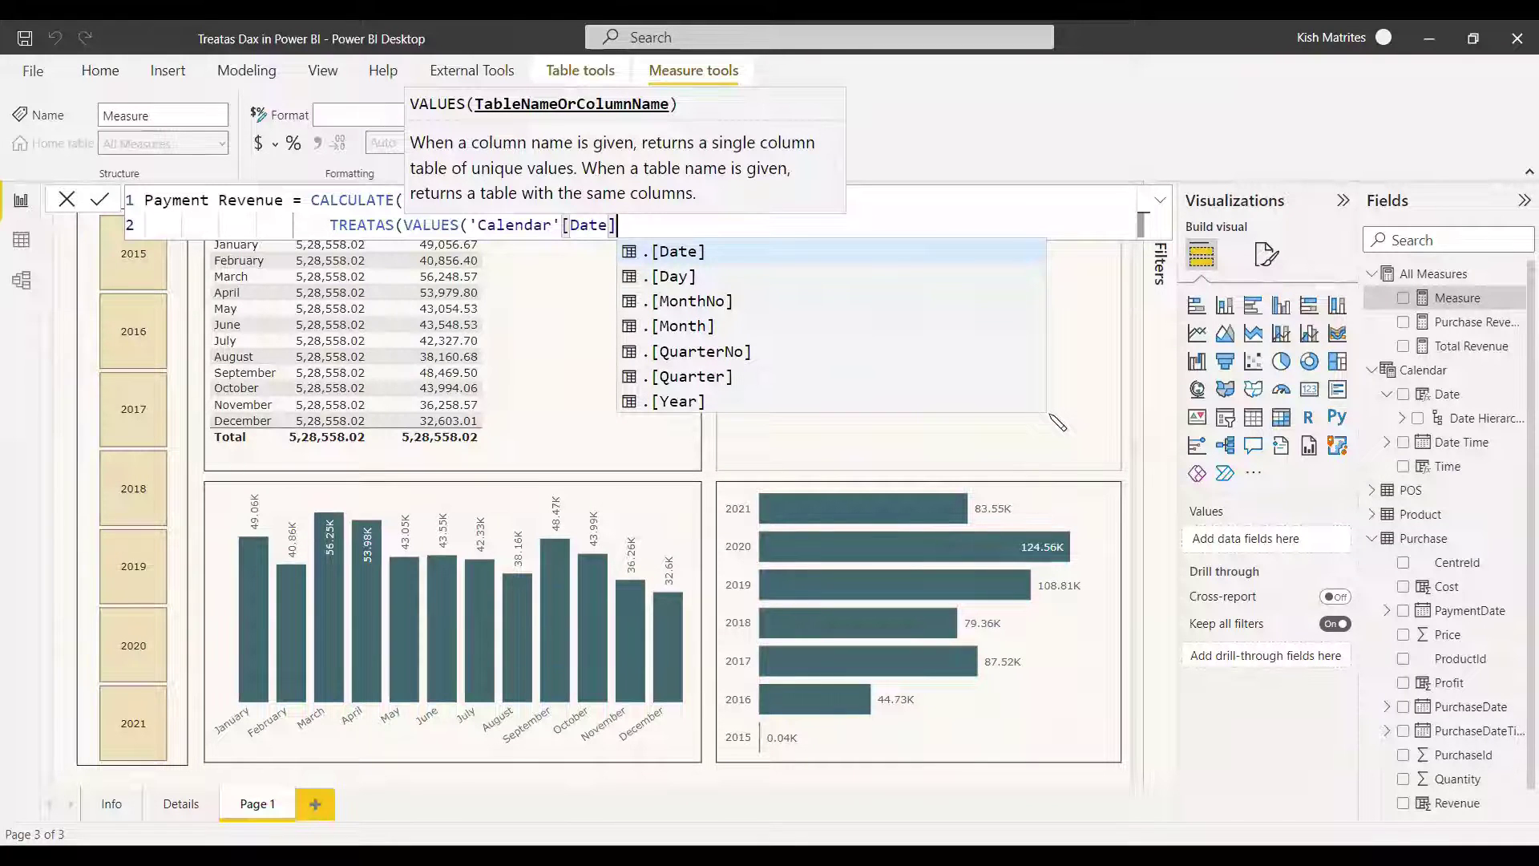
pyautogui.write('), ')
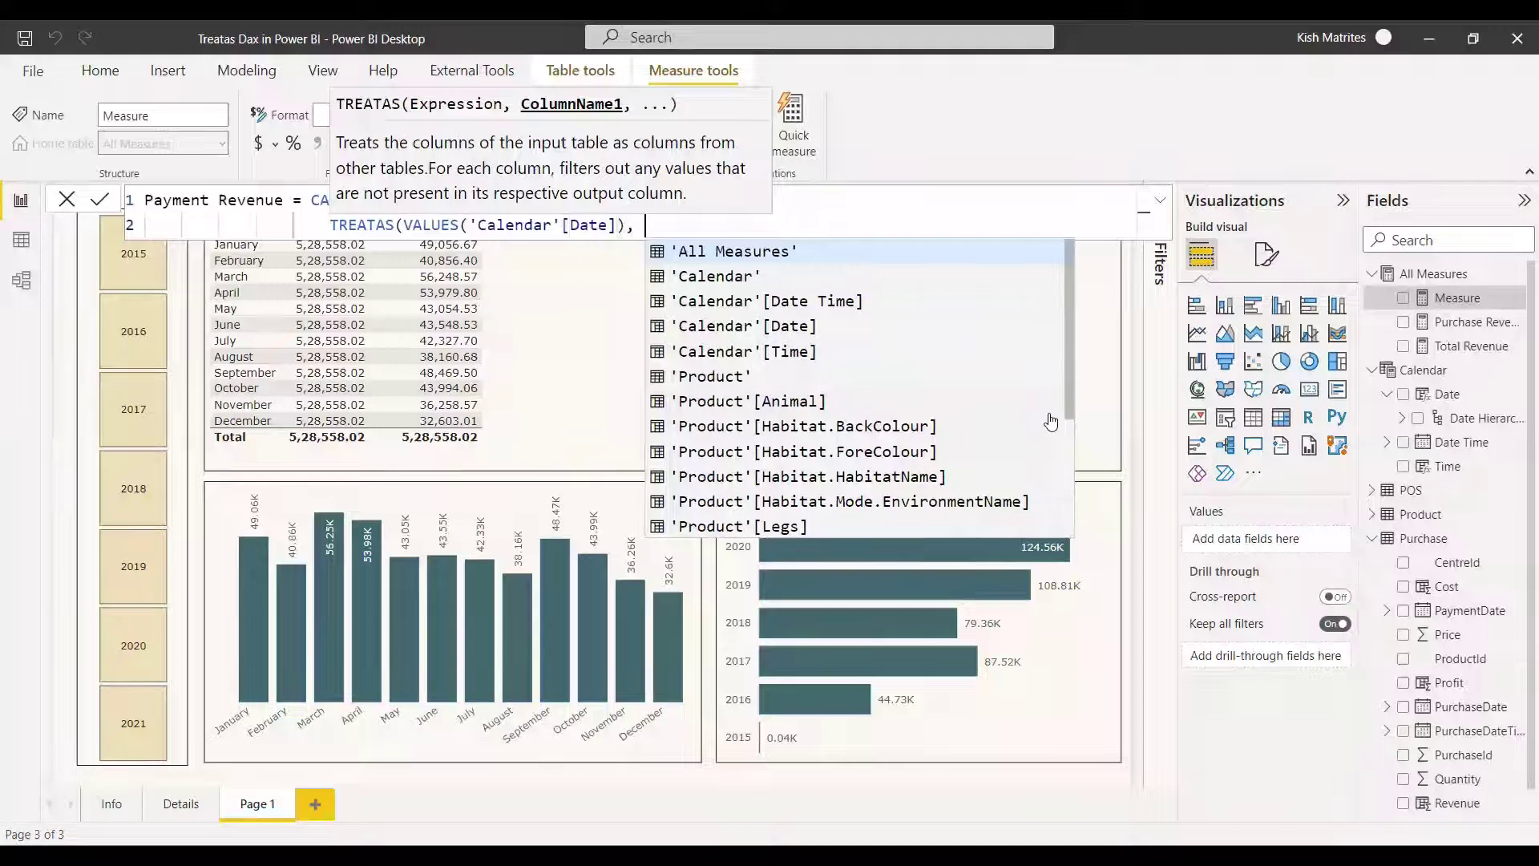
# Step: Give TREATAS the target column Purchase[PaymentDate], close both functions and commit the Payment Revenue measure
pyautogui.write('purc')
pyautogui.press('Down')
pyautogui.press('Down')
pyautogui.press('Down')
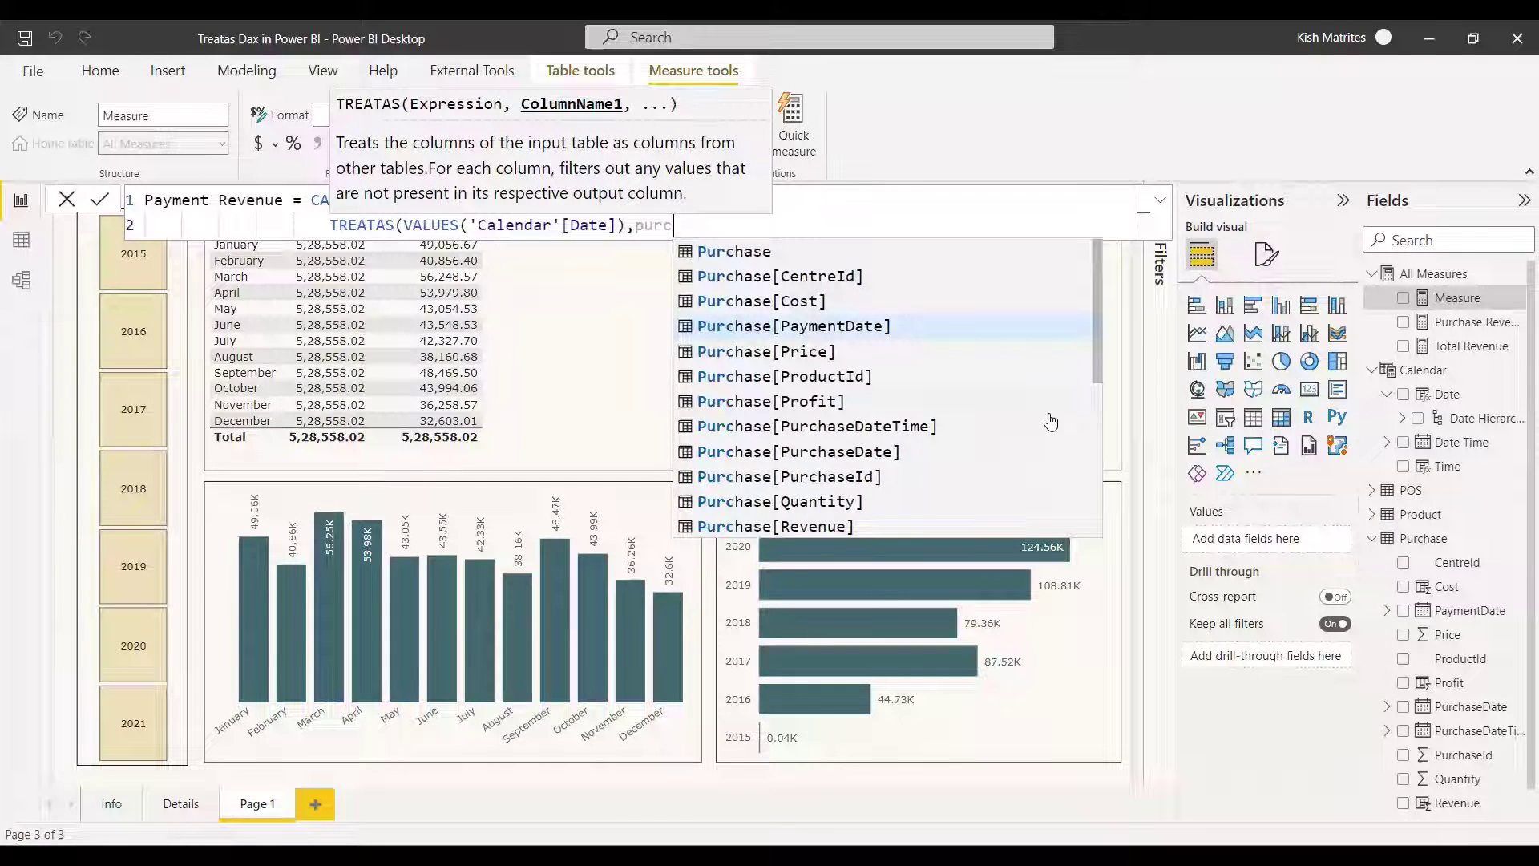
pyautogui.press('Tab')
pyautogui.write('))')
pyautogui.press('Return')
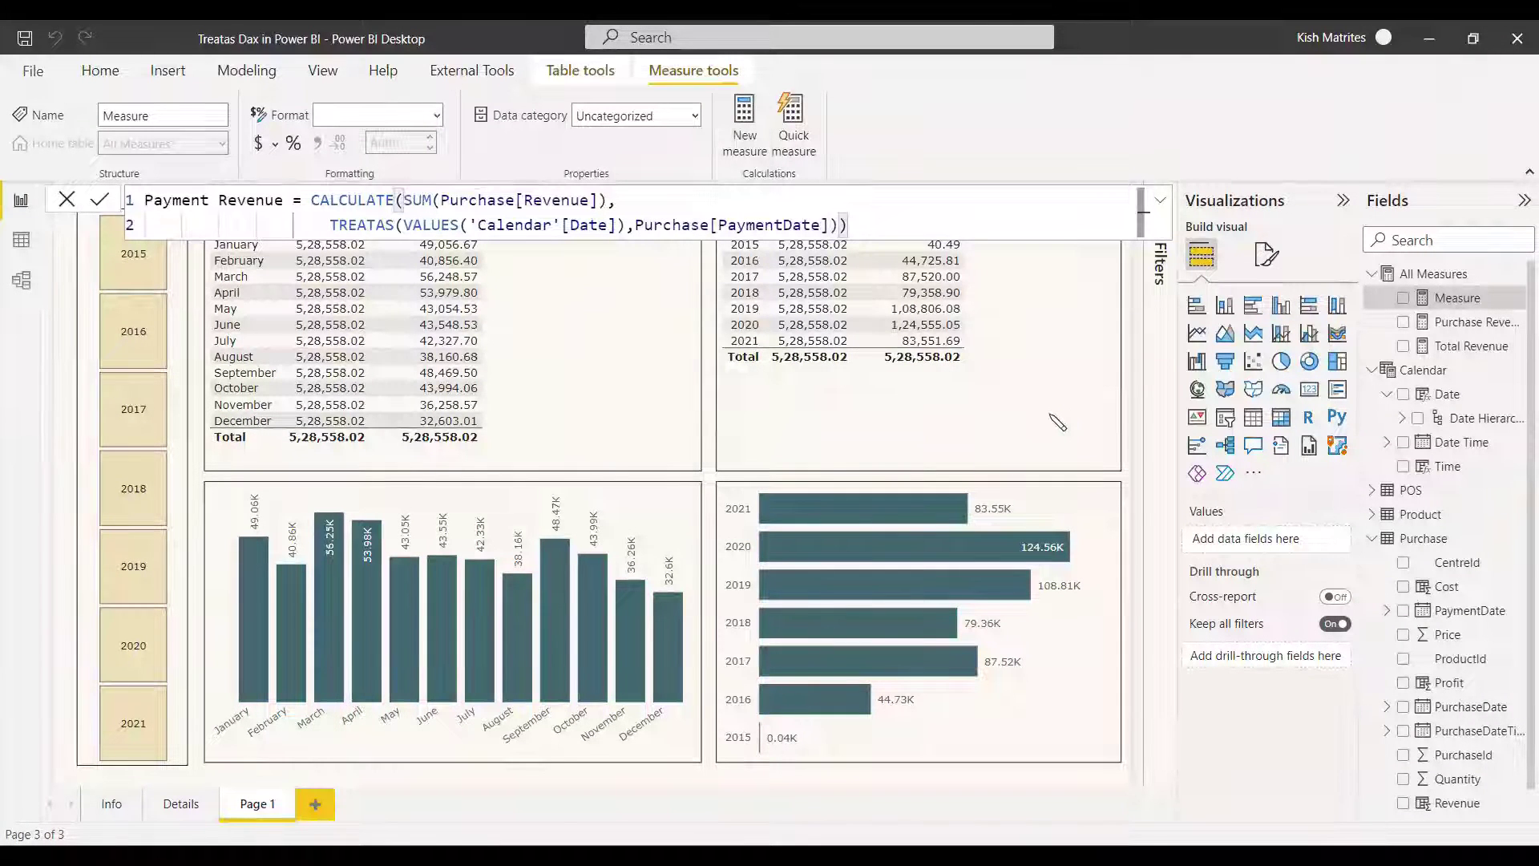
pyautogui.click(69, 205)
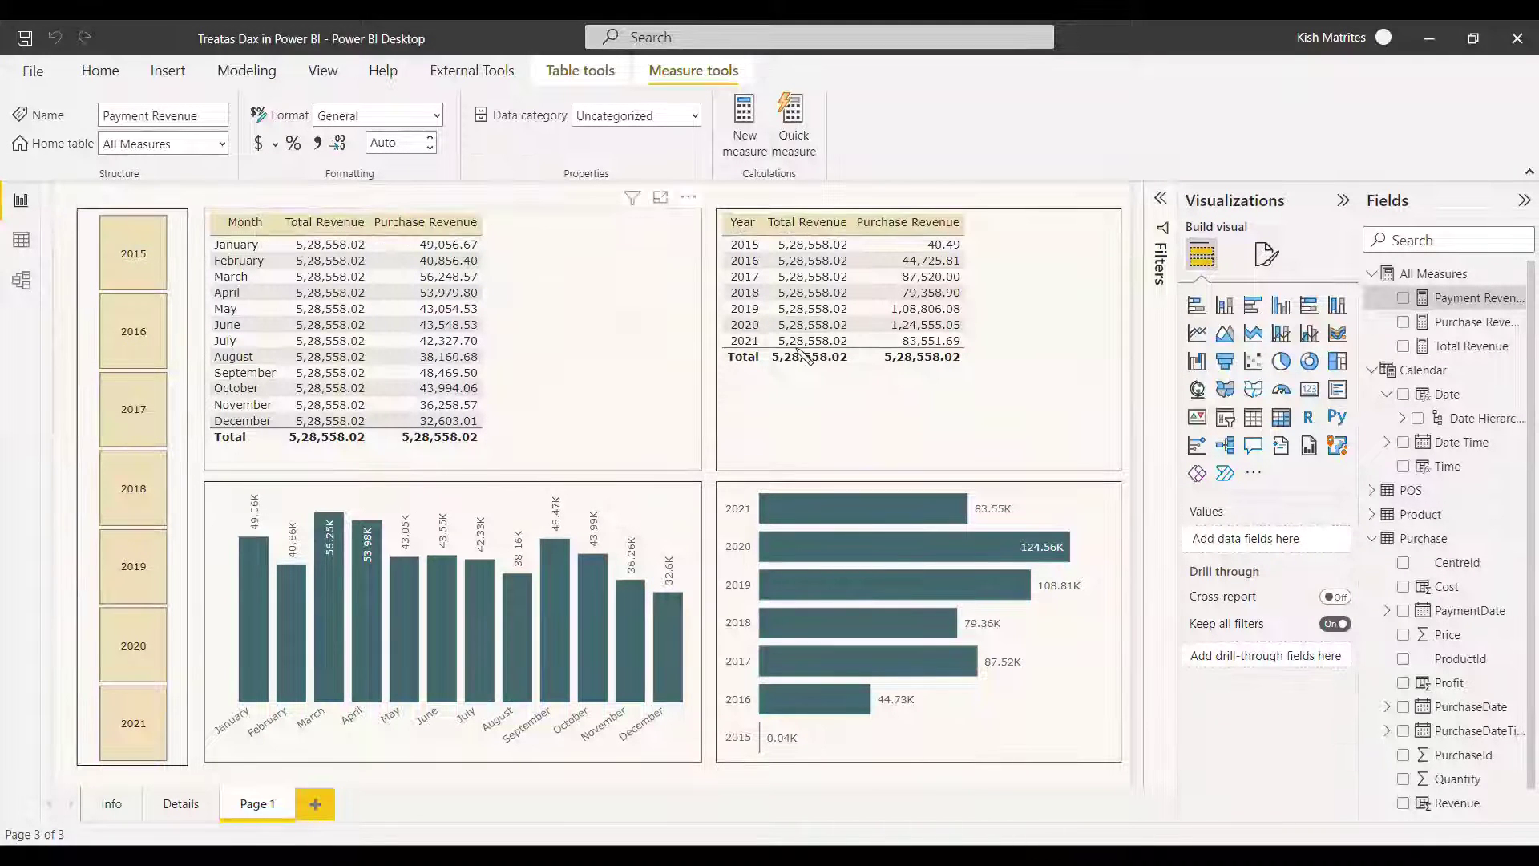
# Step: Add the Payment Revenue measure to both the monthly table and the yearly table
pyautogui.click(612, 353)
pyautogui.click(1403, 299)
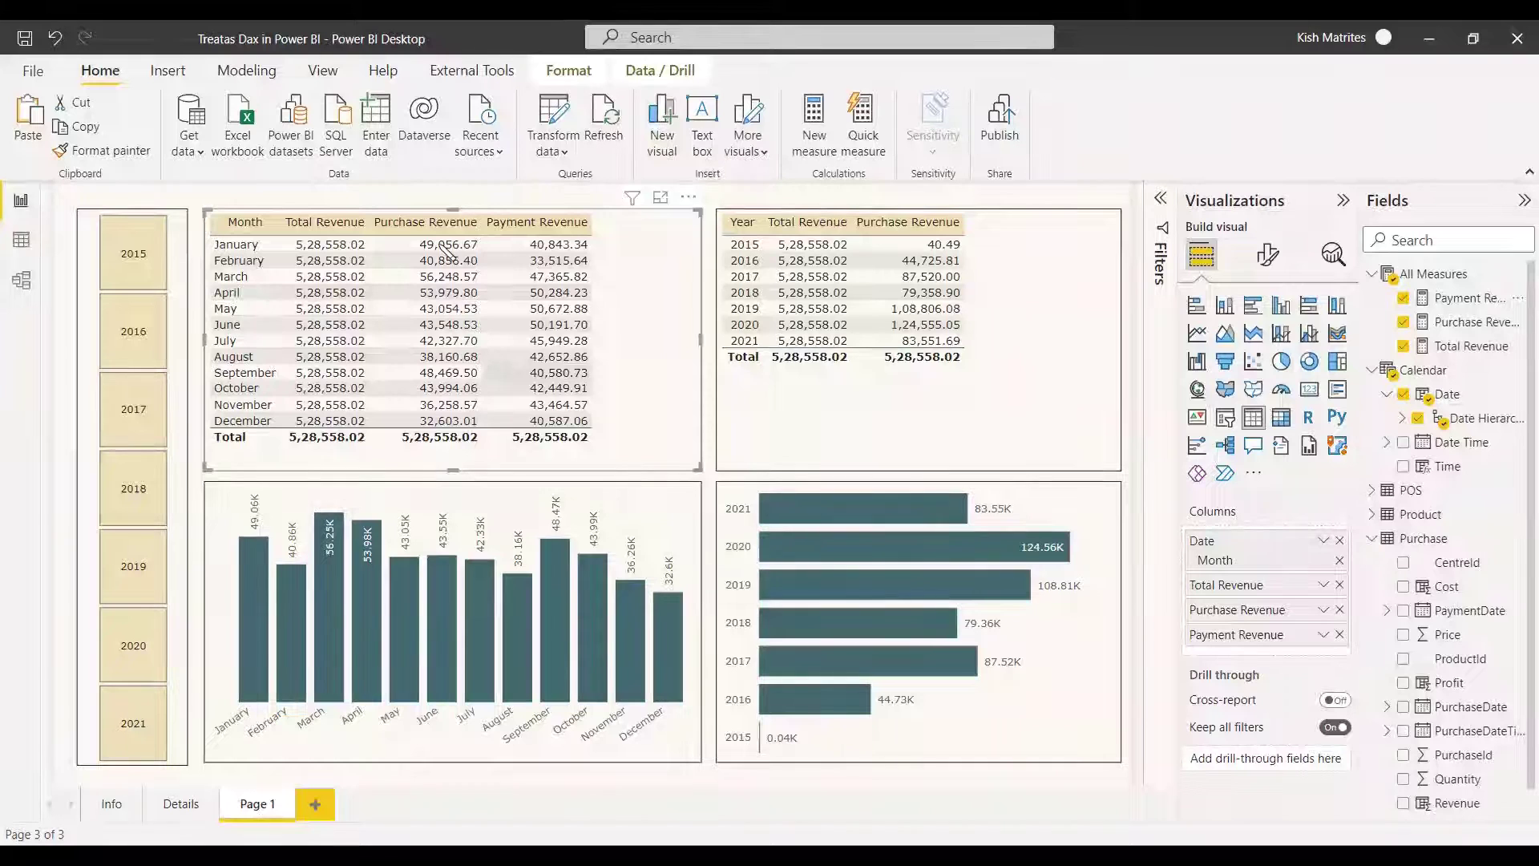
pyautogui.click(1062, 253)
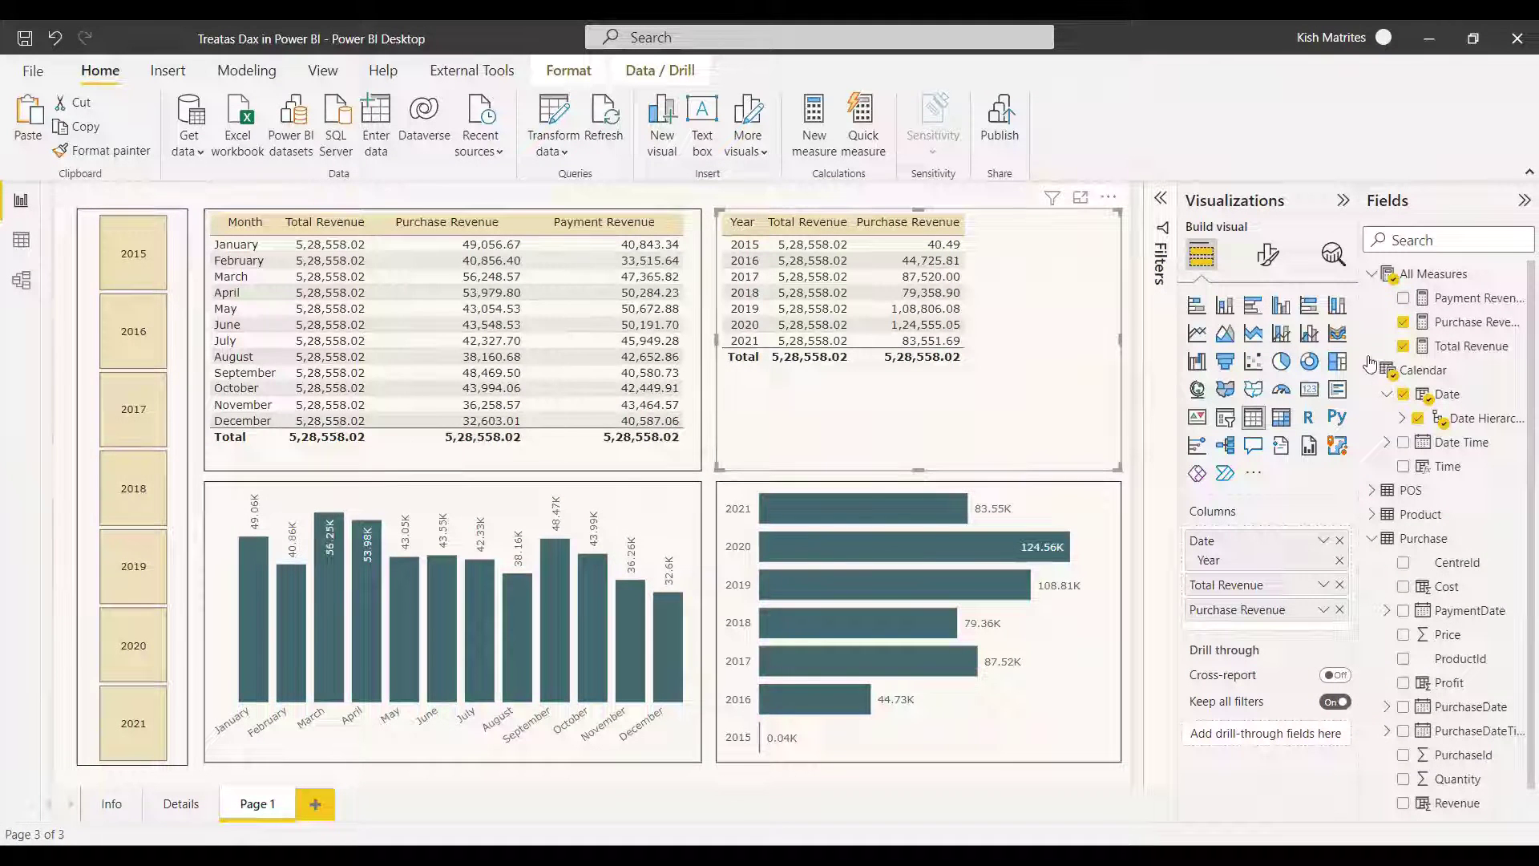
pyautogui.click(1404, 299)
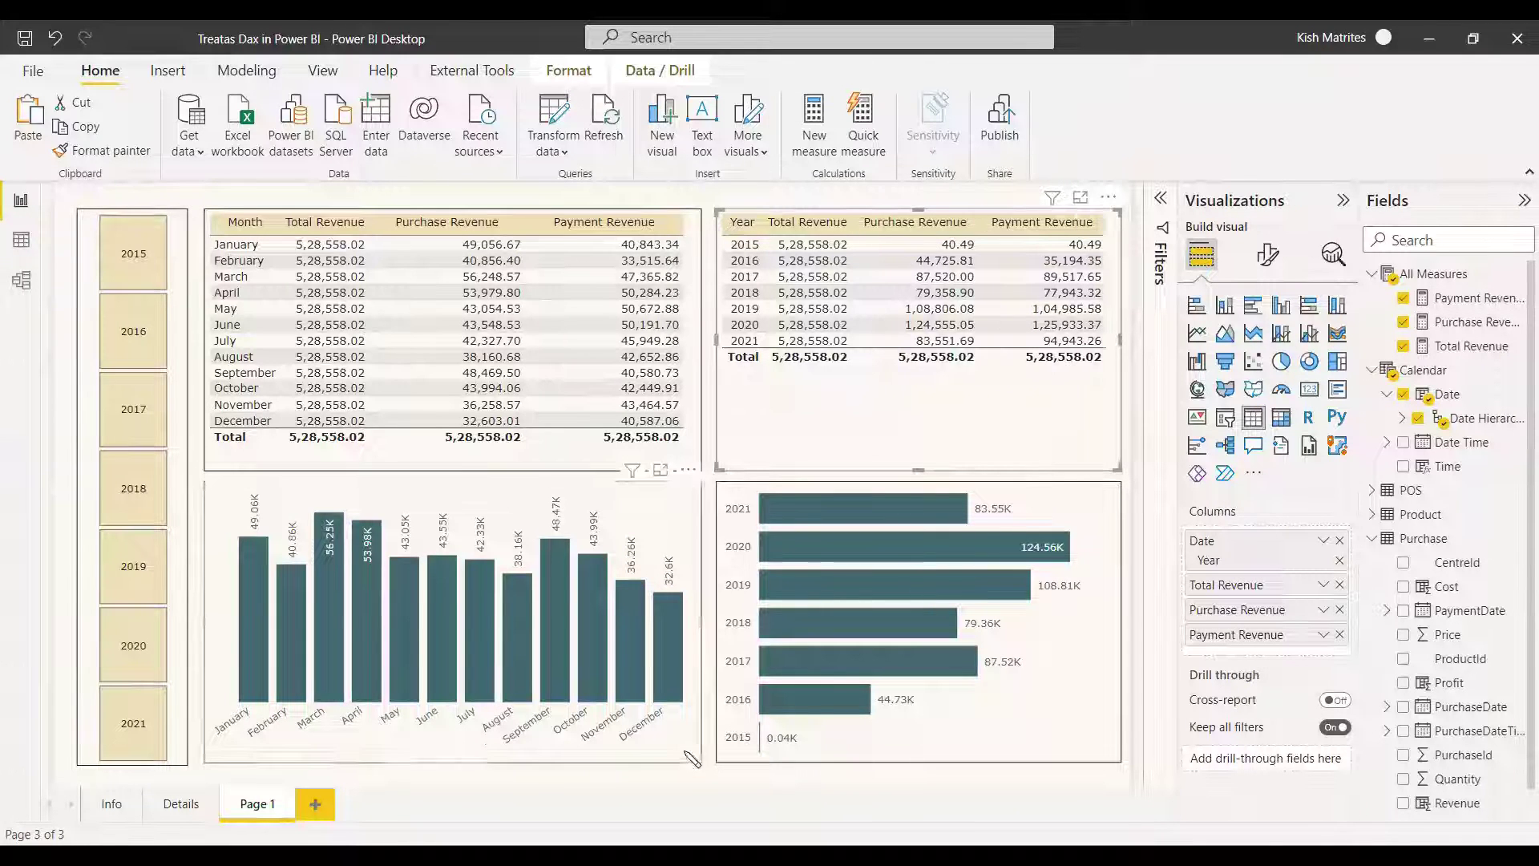
# Step: Add Payment Revenue to the monthly column chart and the yearly bar chart, and filter the report to 2016
pyautogui.click(326, 483)
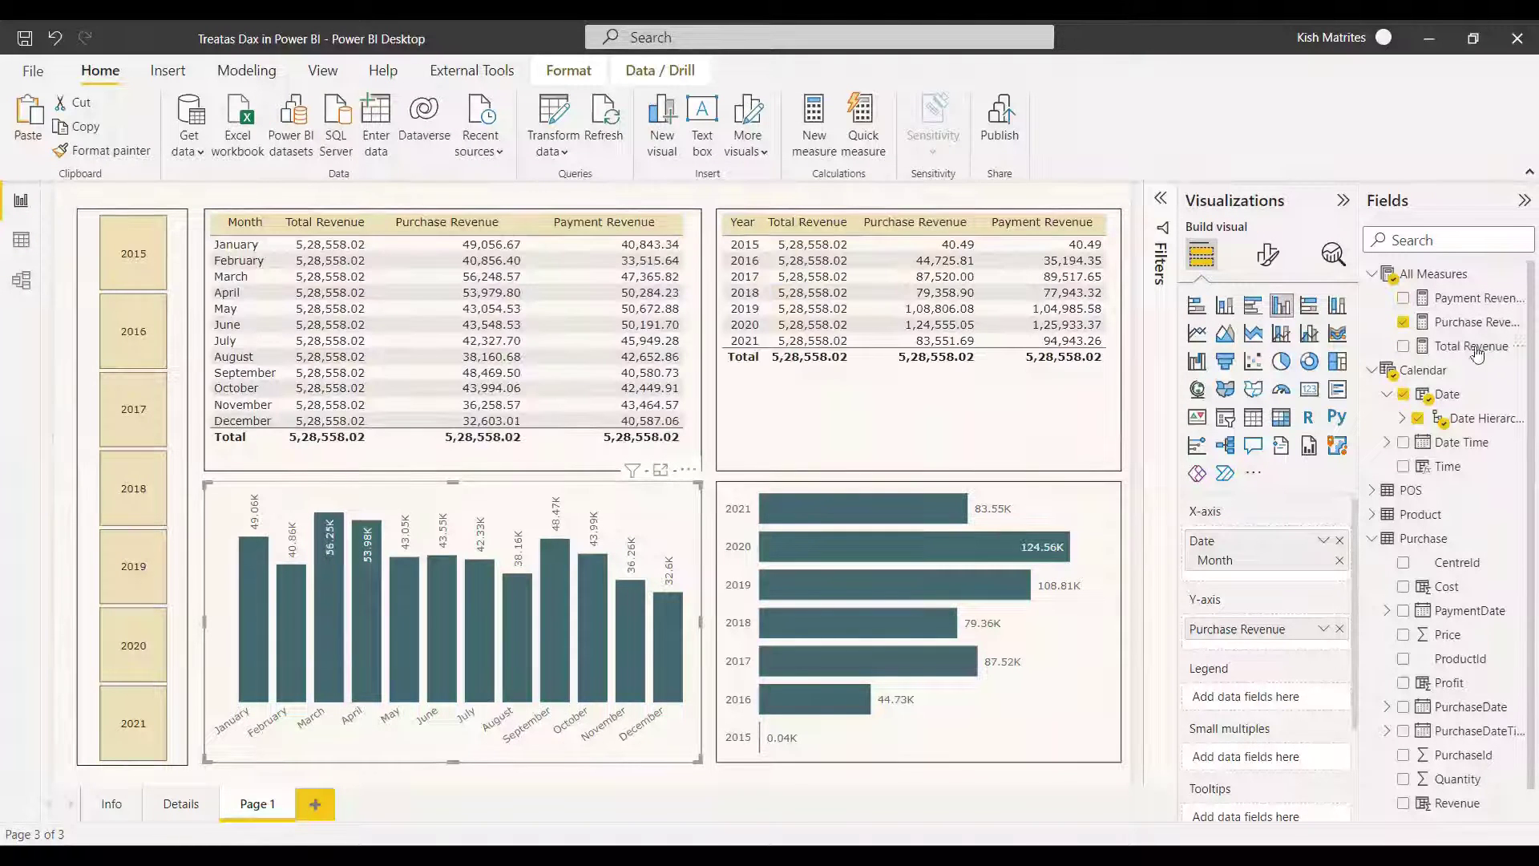
pyautogui.click(1404, 299)
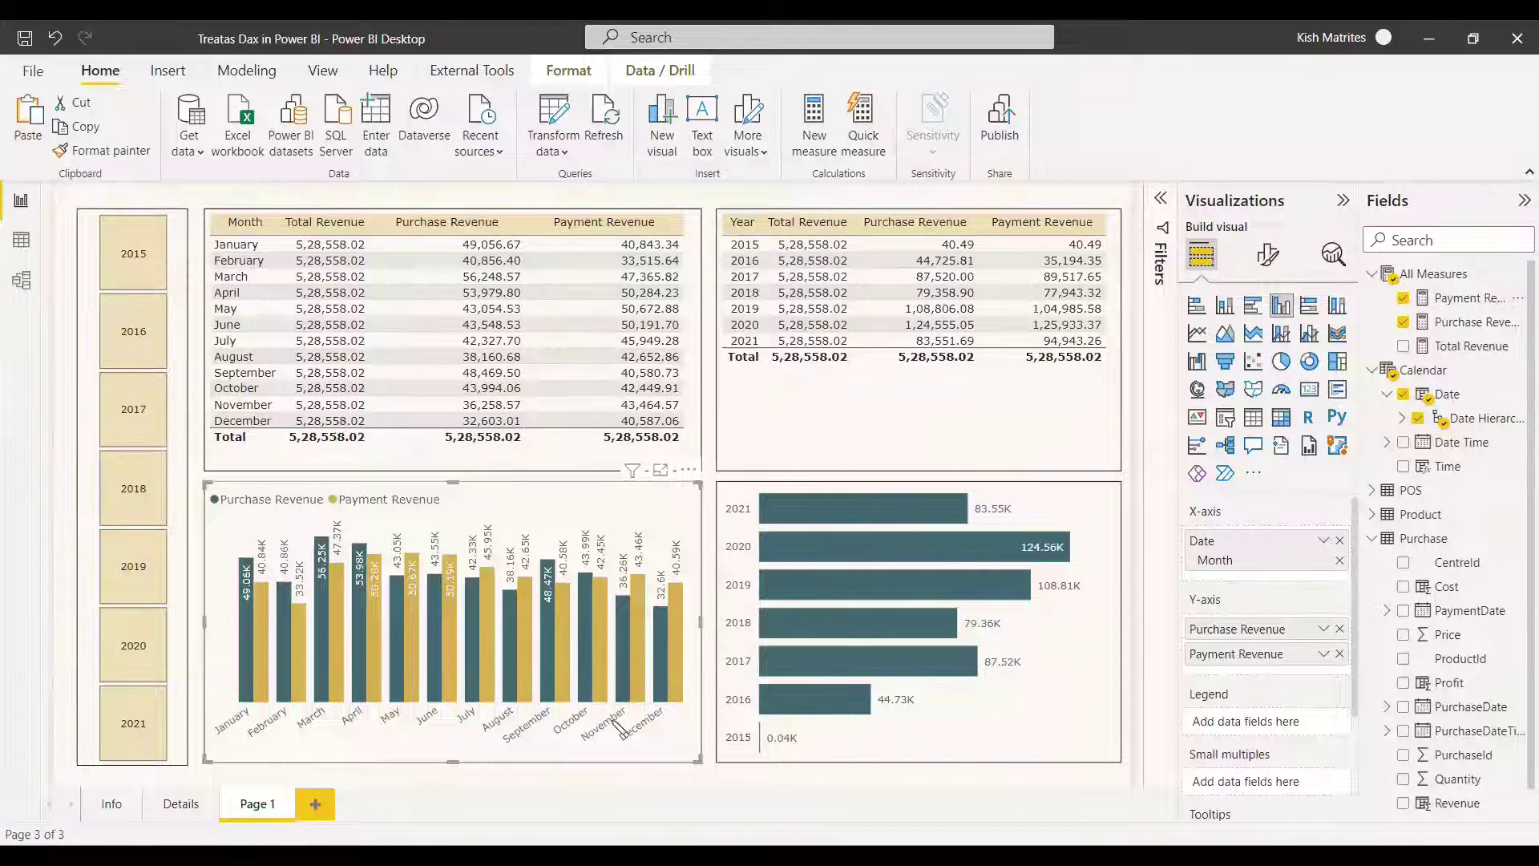
pyautogui.click(741, 681)
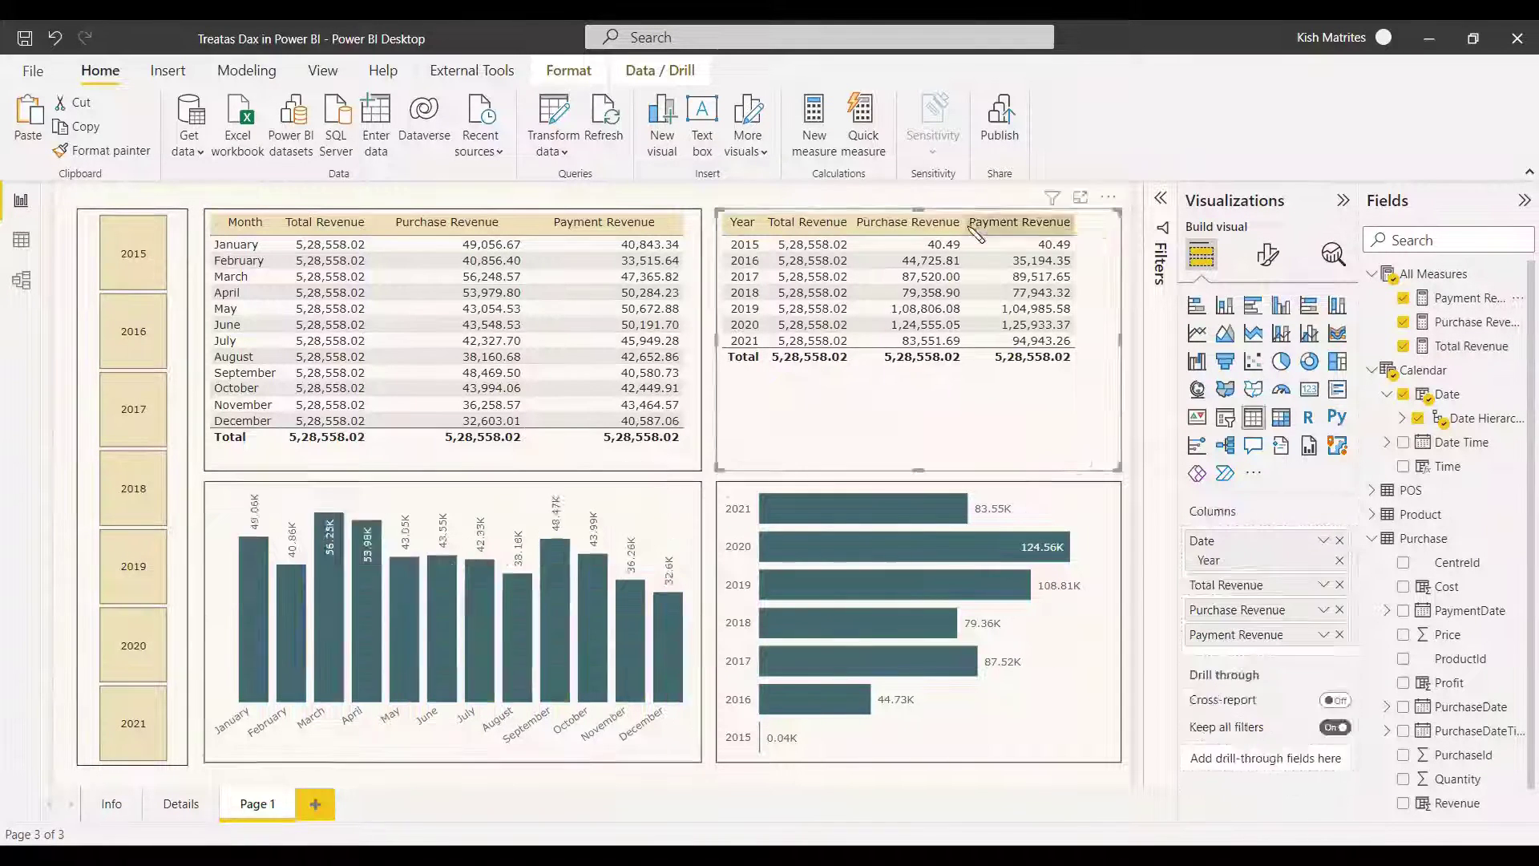
pyautogui.click(1405, 299)
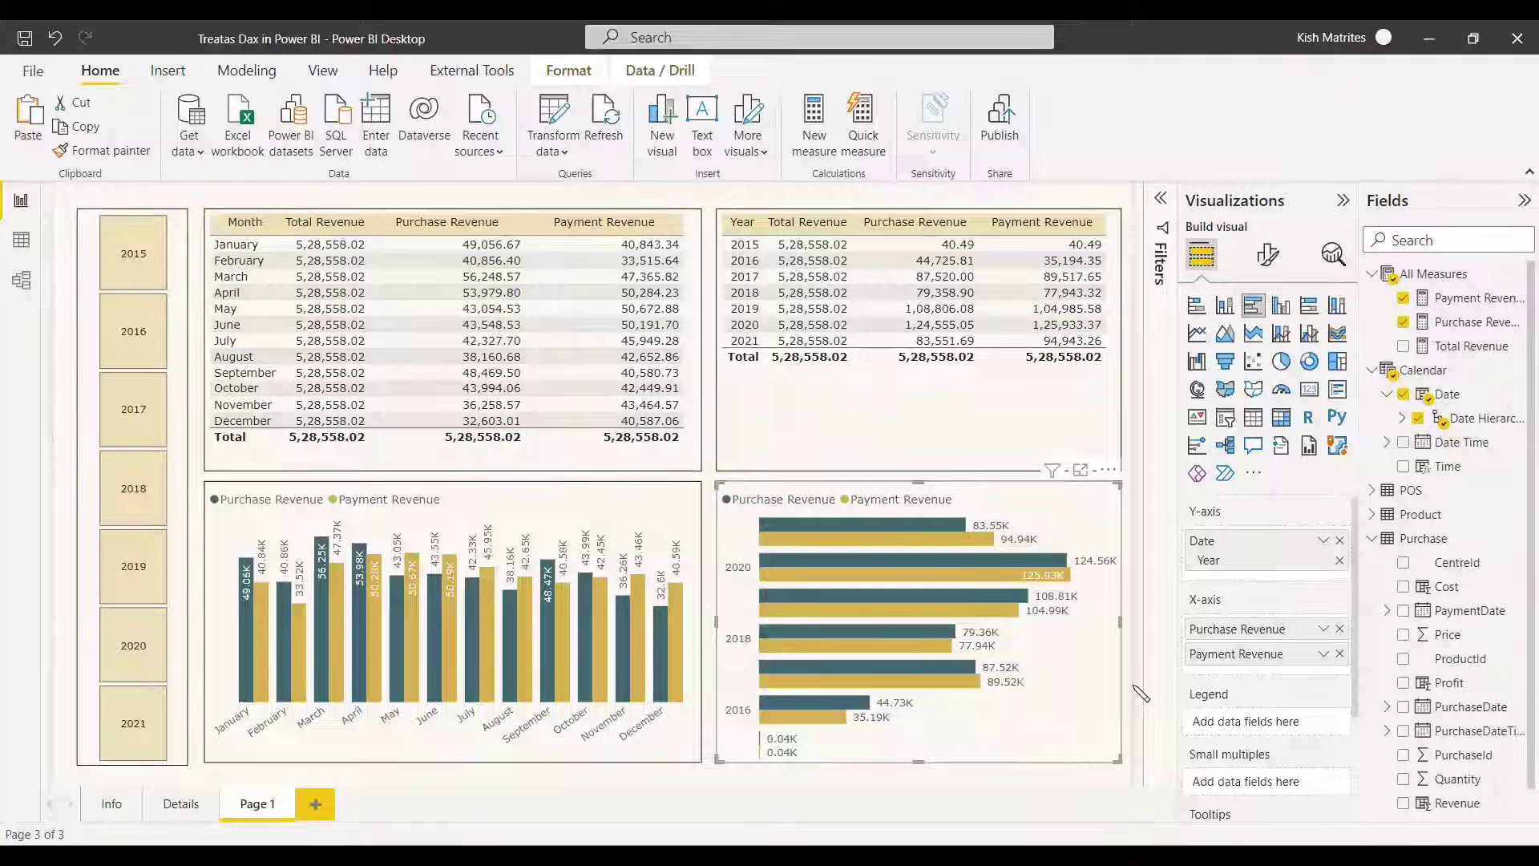
pyautogui.click(129, 346)
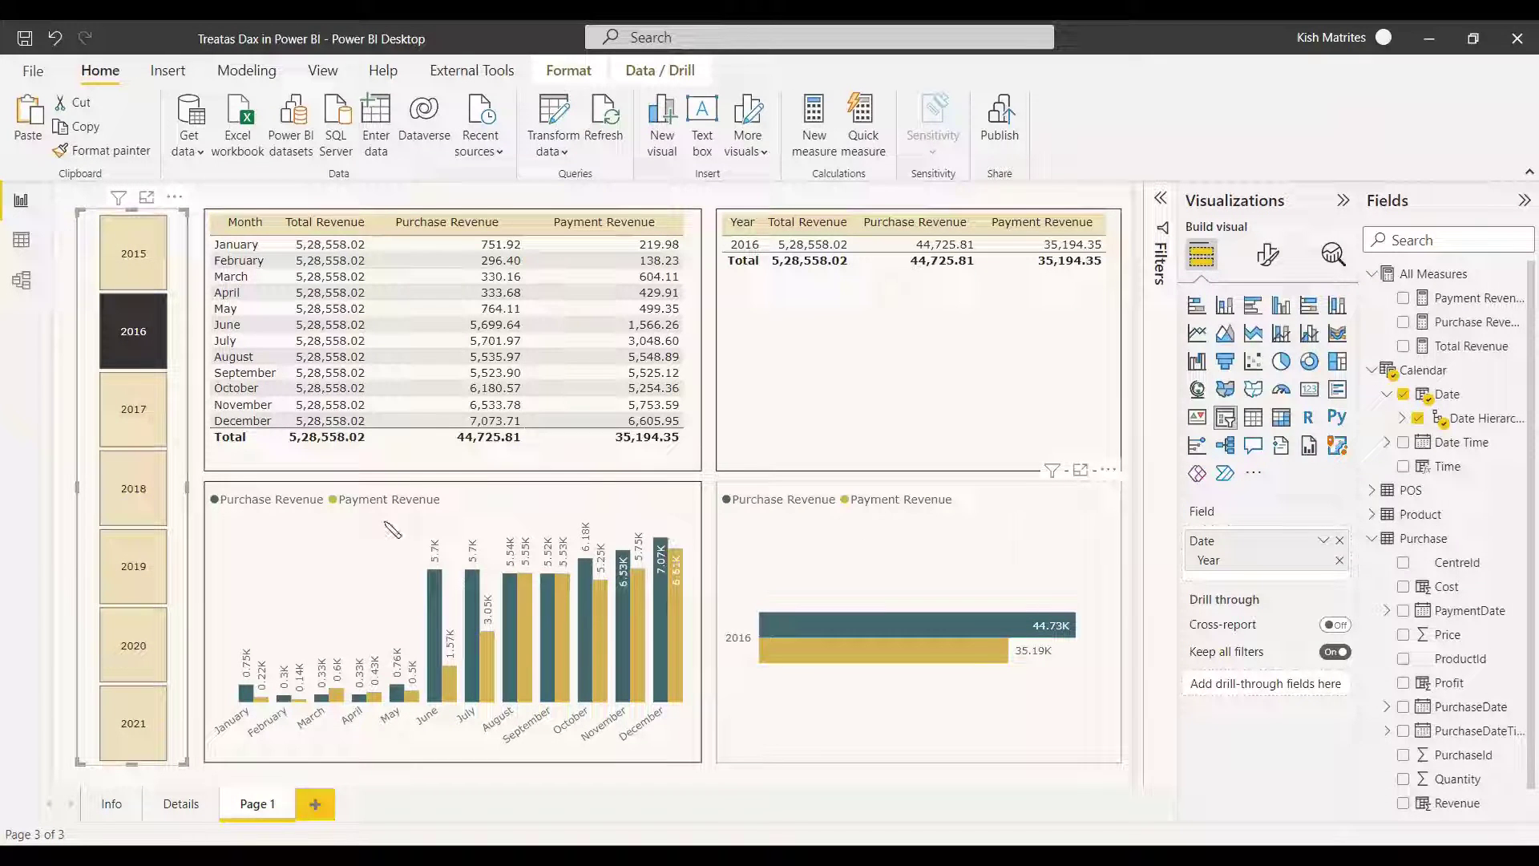
# Step: Toggle the 2016 filter in the year slicer to compare the visuals, leaving no year selected
pyautogui.click(144, 331)
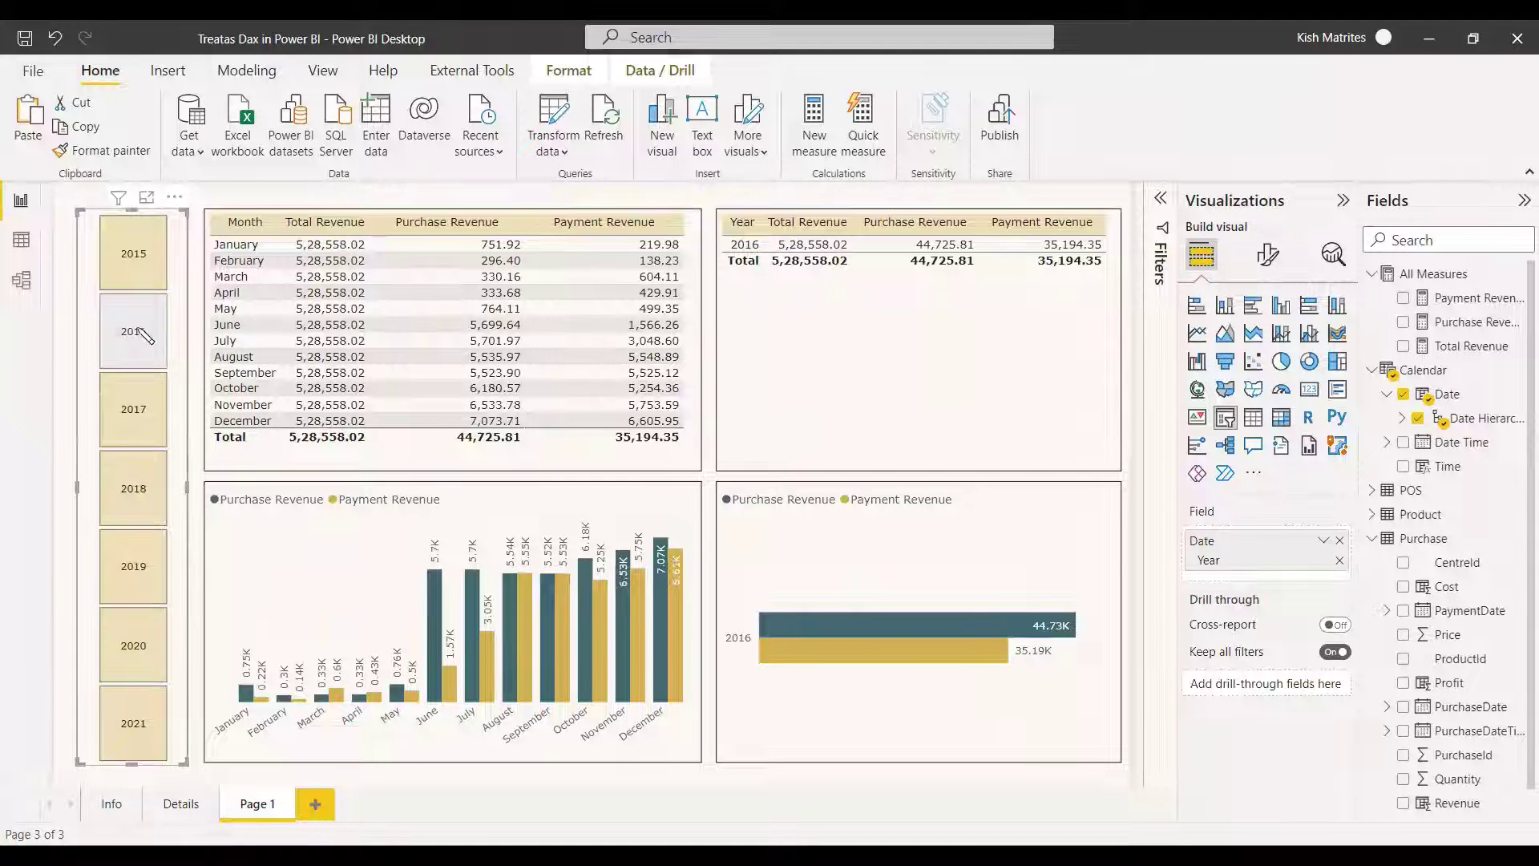
pyautogui.click(146, 336)
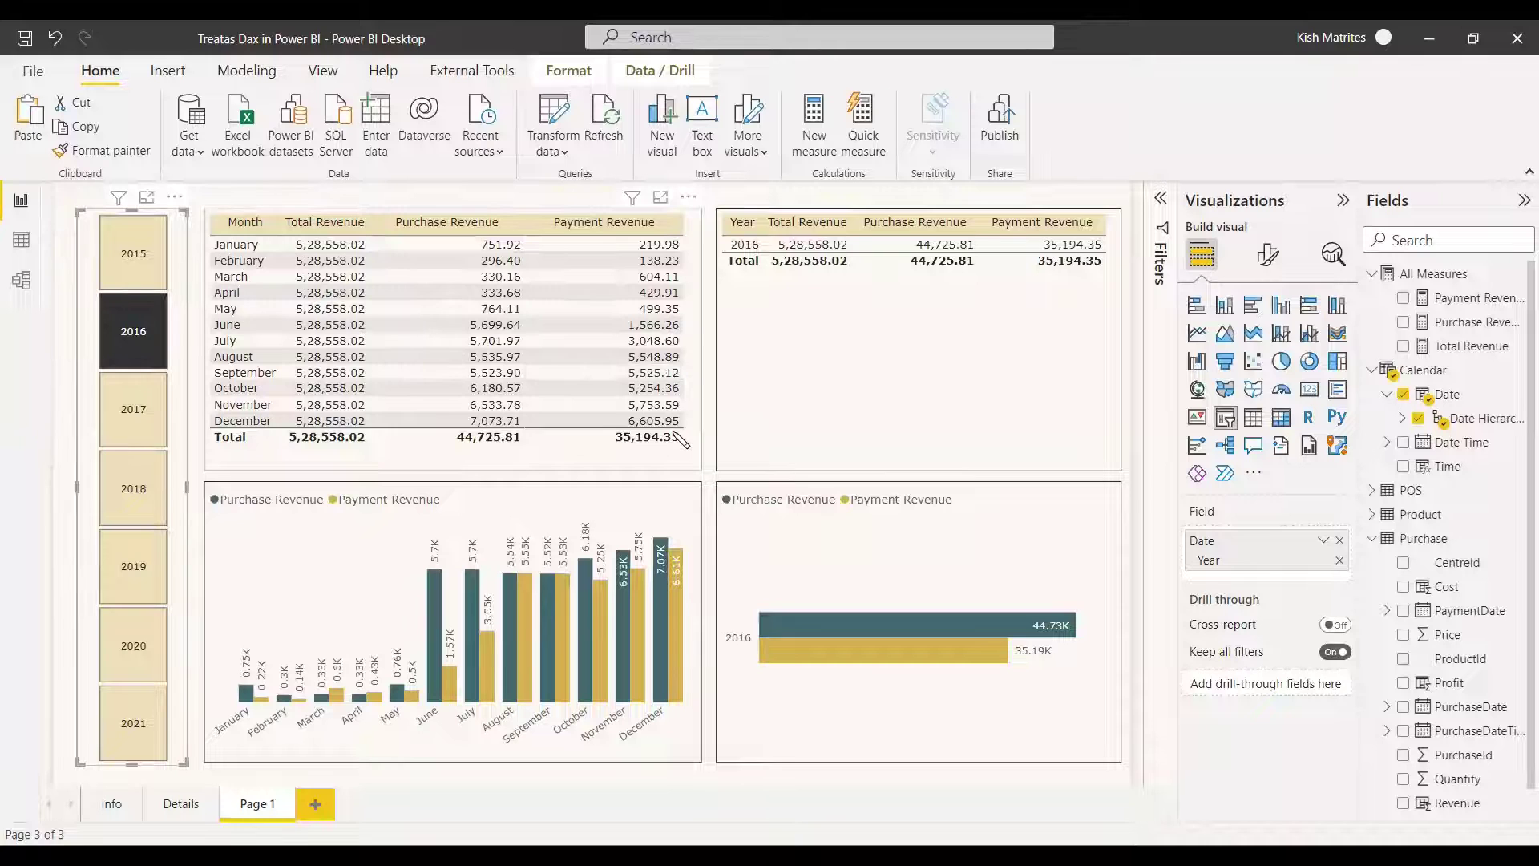
pyautogui.hotkey('ctrl', 'z')
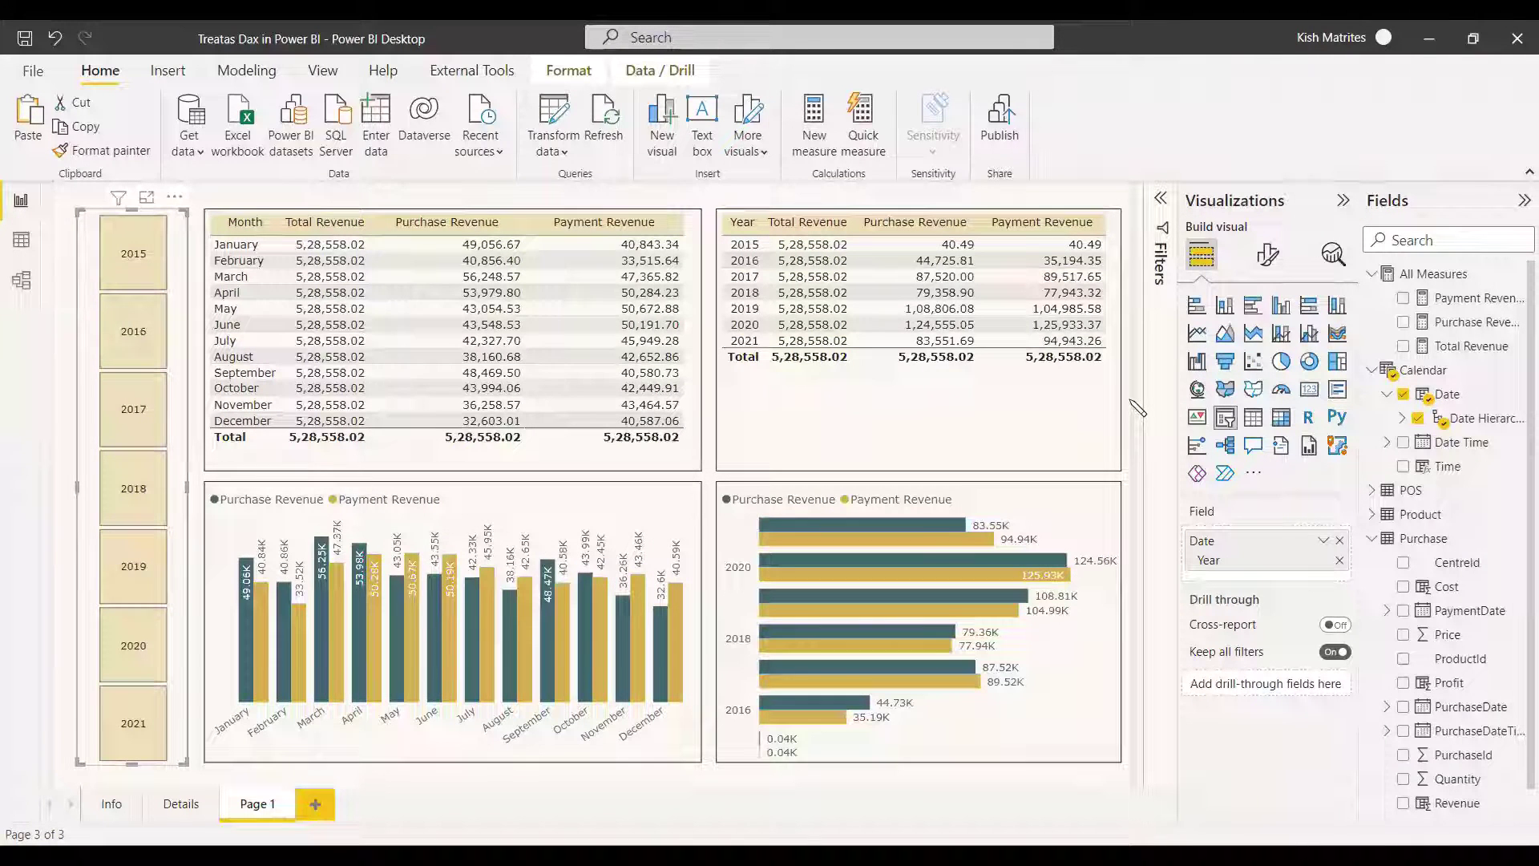
pyautogui.hotkey('ctrl', 'y')
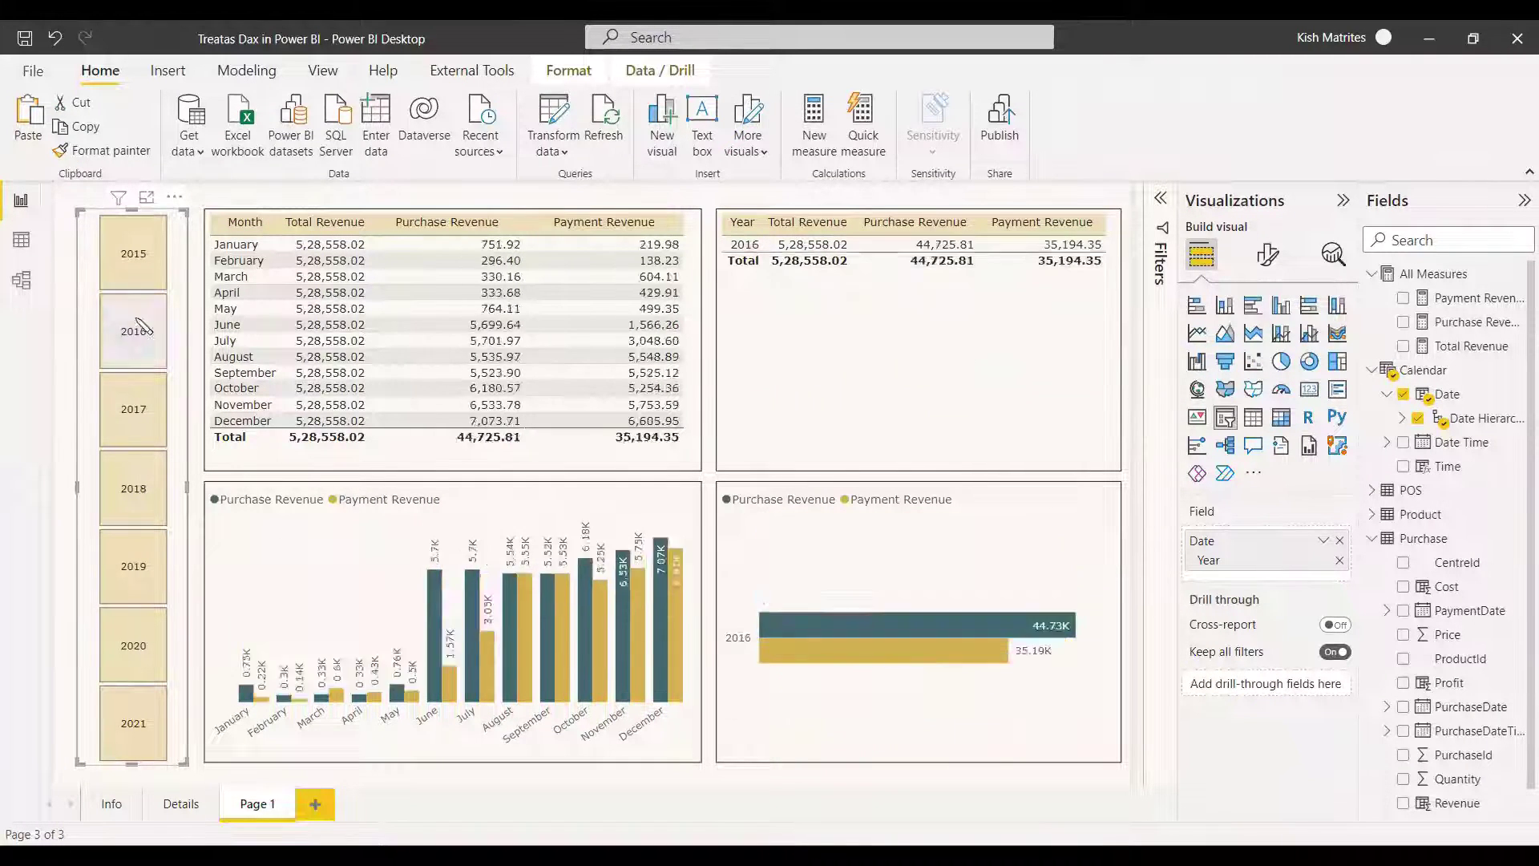
pyautogui.hotkey('ctrl', 'z')
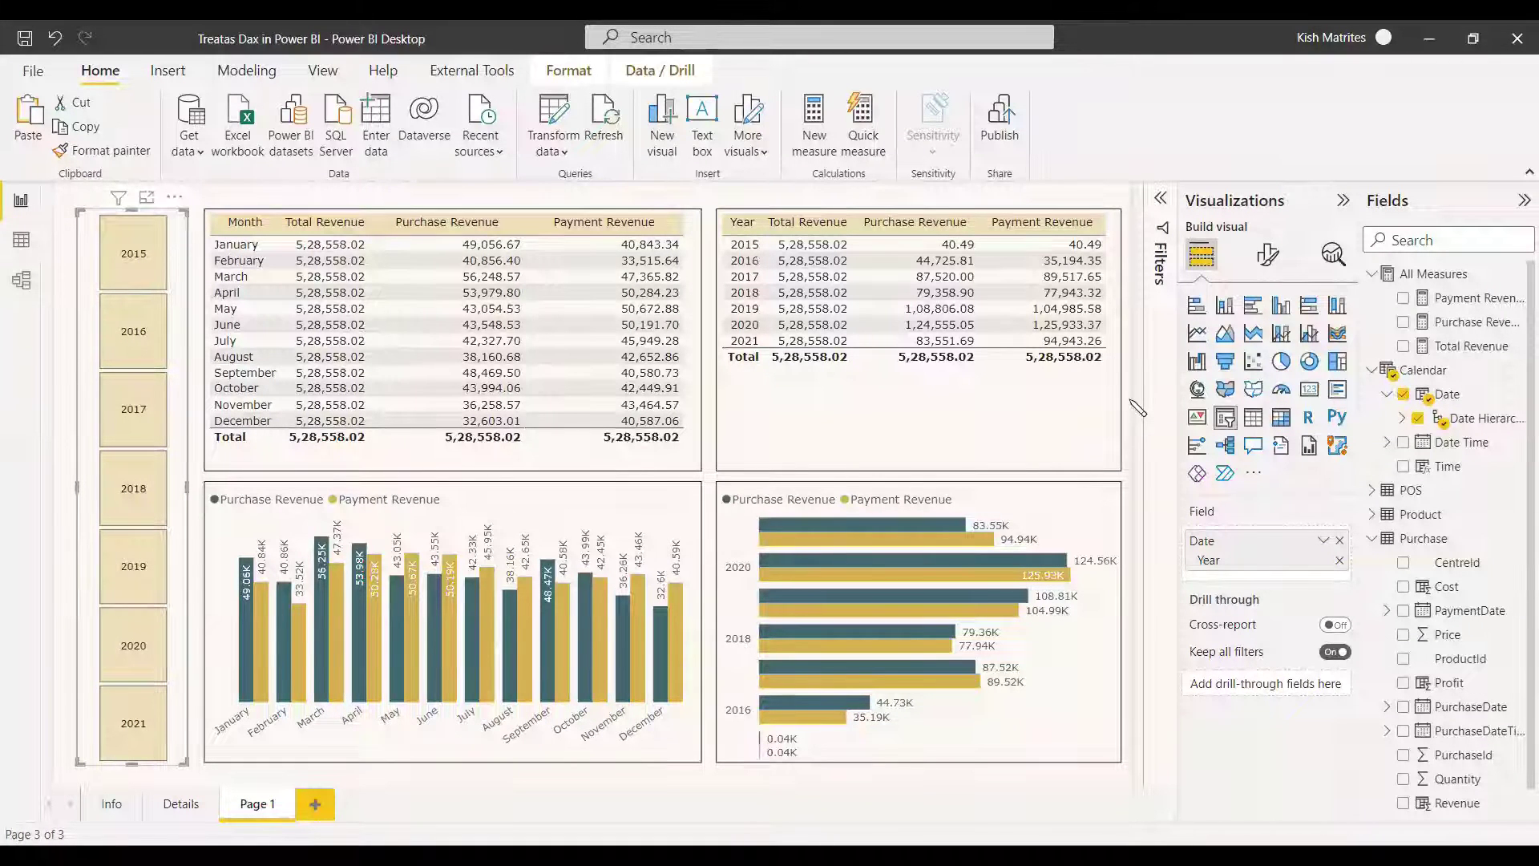
# Step: Examine the model diagram for relationships between the Calendar and Purchase tables, and return to the report
pyautogui.click(20, 280)
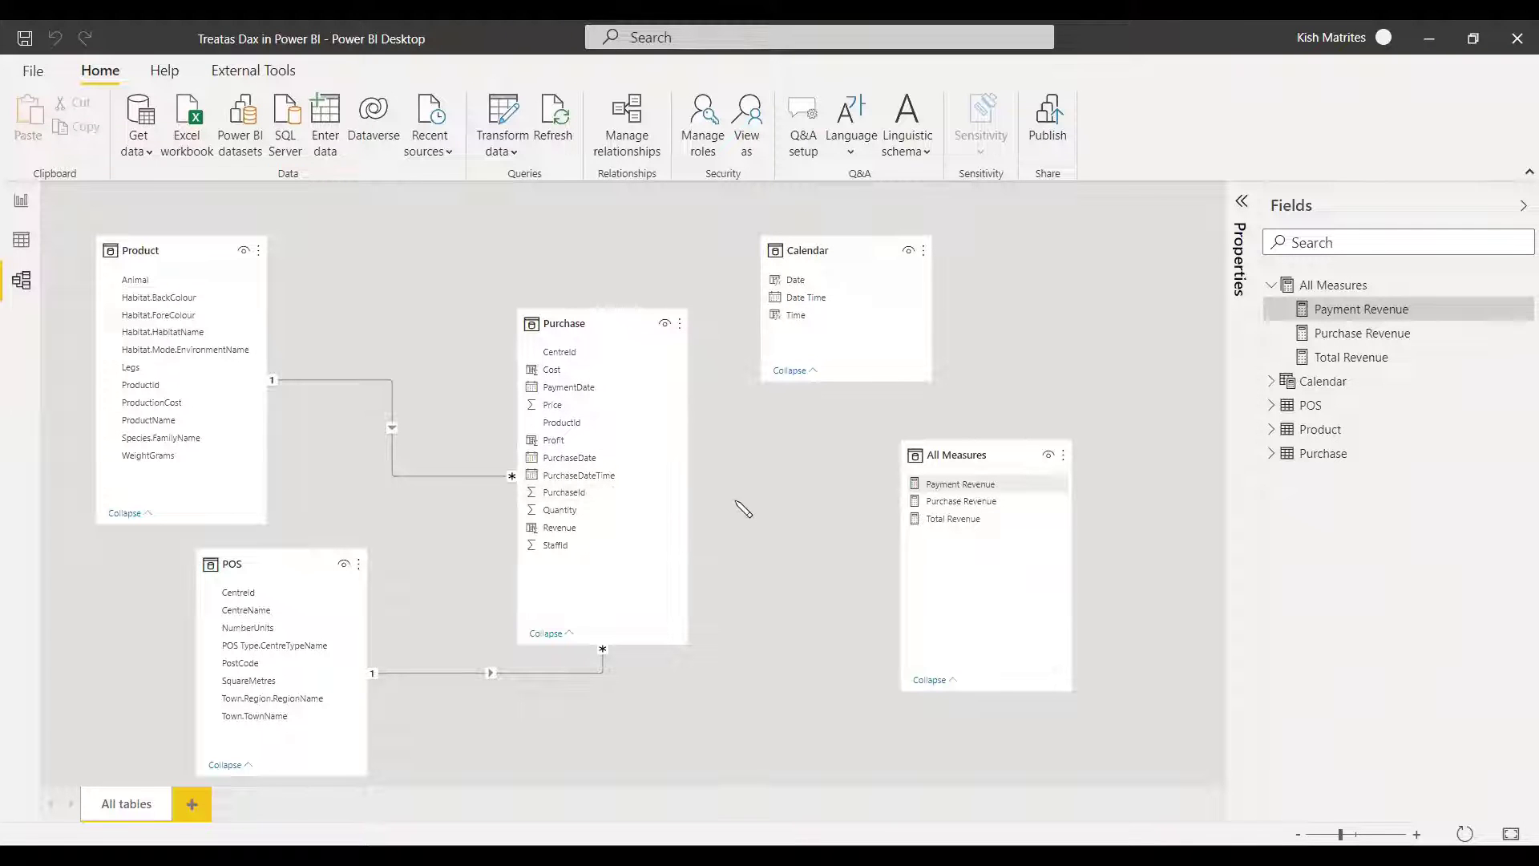
pyautogui.click(21, 200)
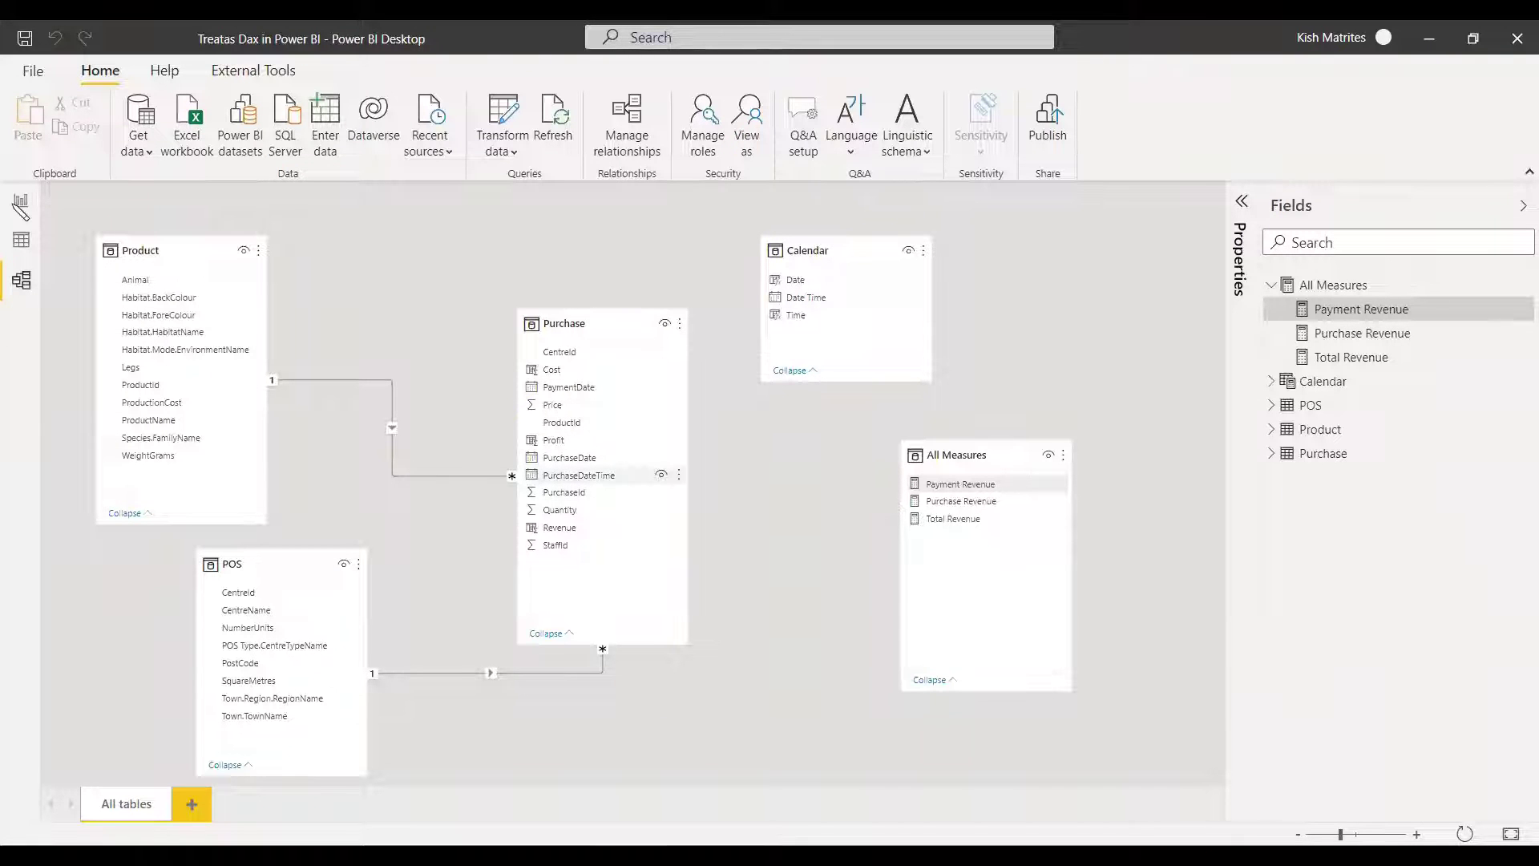